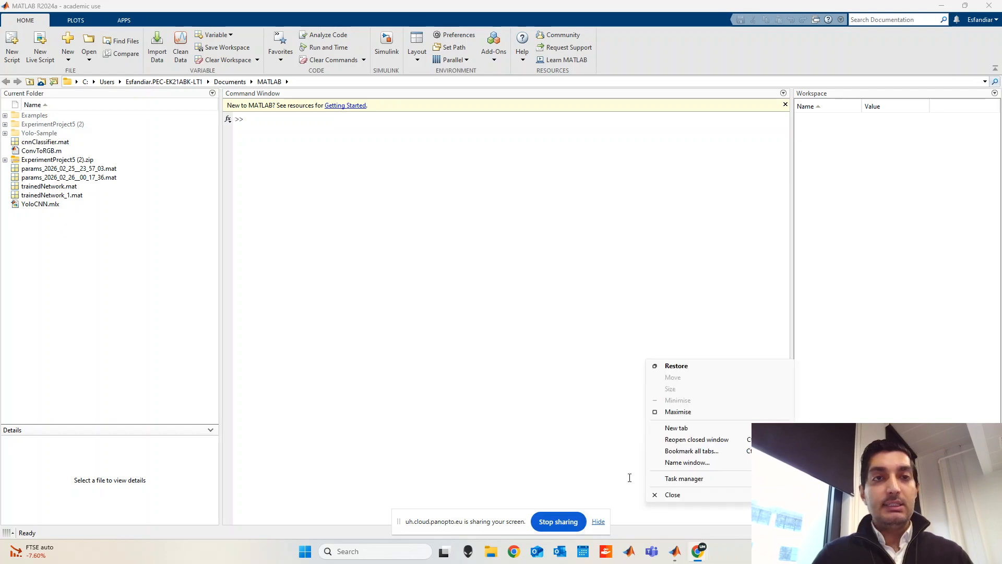
Switch to the course units page in Chrome, publish the VehicleDataset.zip dataset in Unit 5, and return to MATLAB
left_click(723, 552)
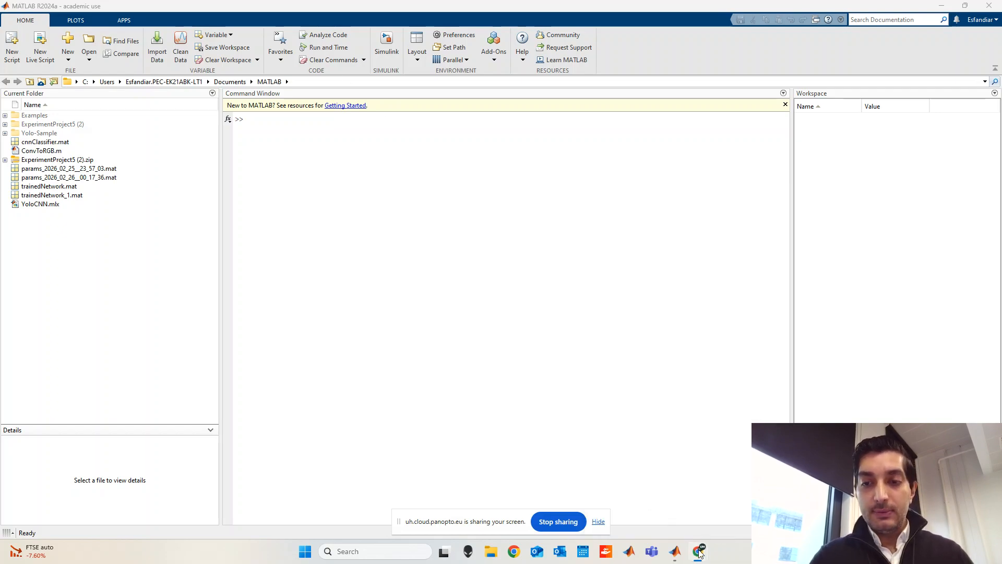
left_click(673, 493)
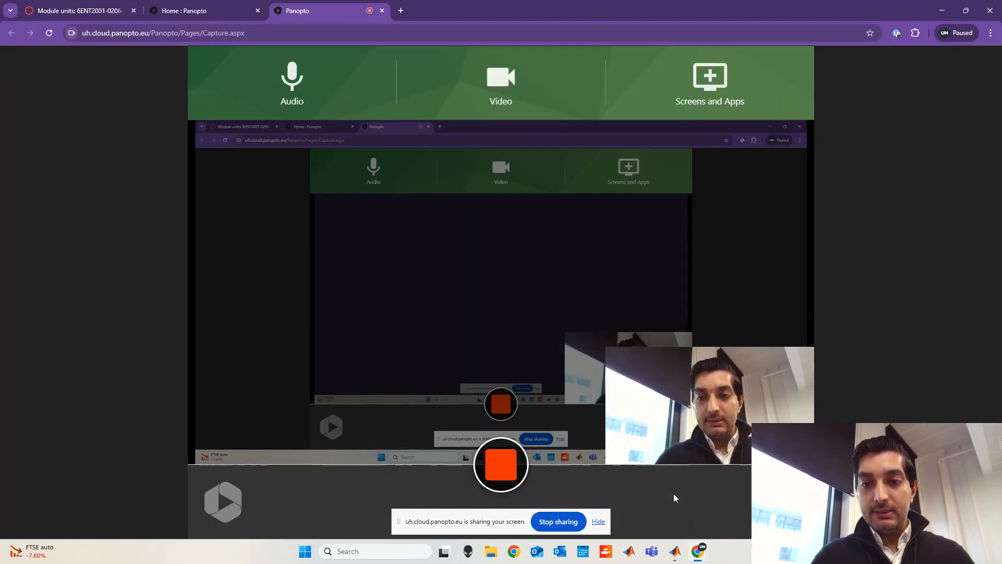
left_click(102, 17)
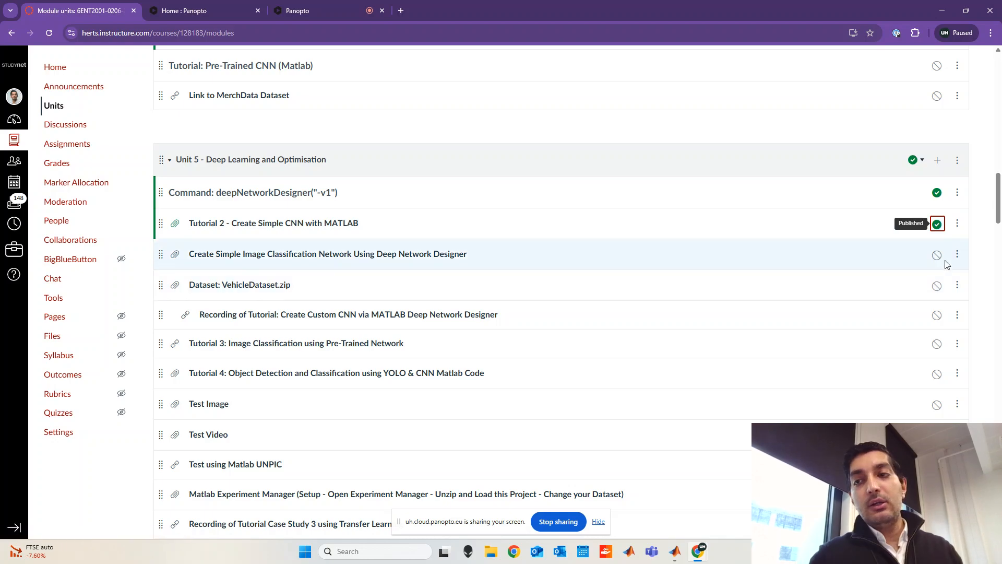
left_click(937, 286)
left_click(433, 282)
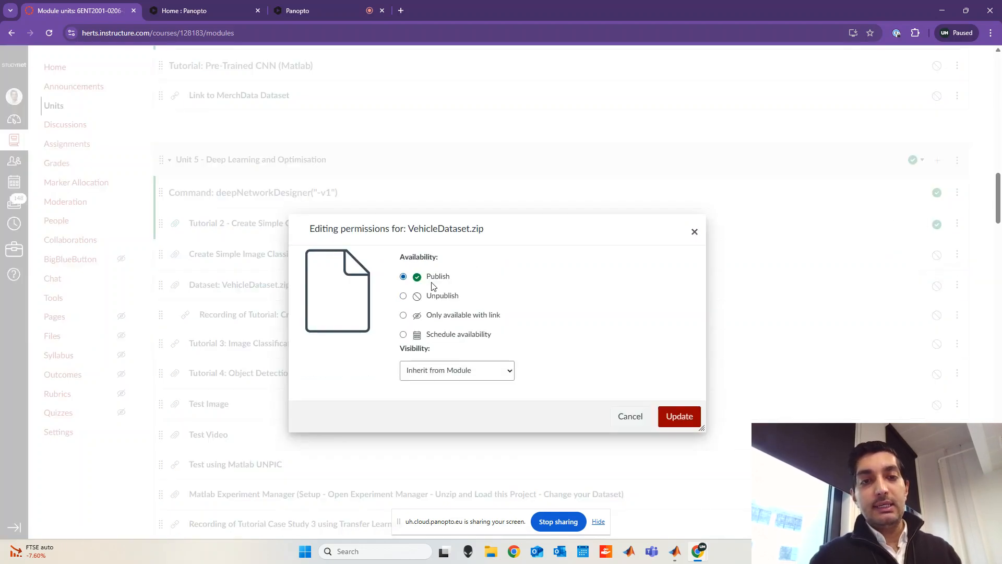
left_click(679, 415)
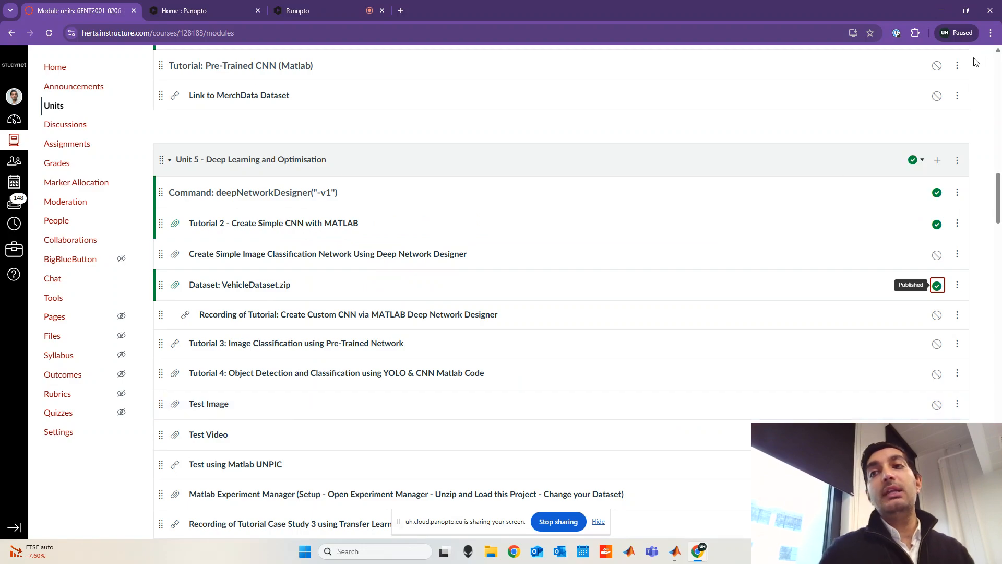
left_click(942, 10)
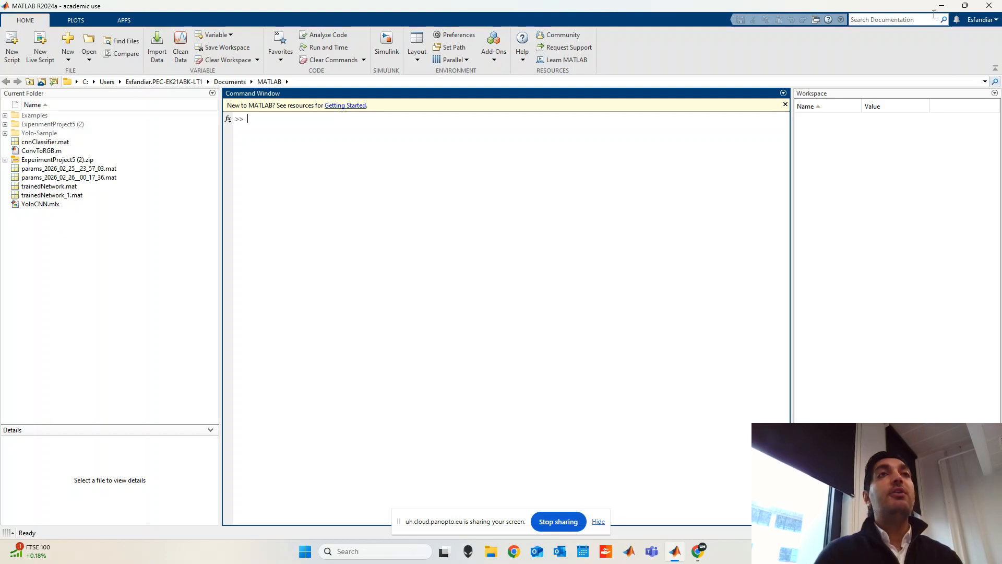
left_click(124, 20)
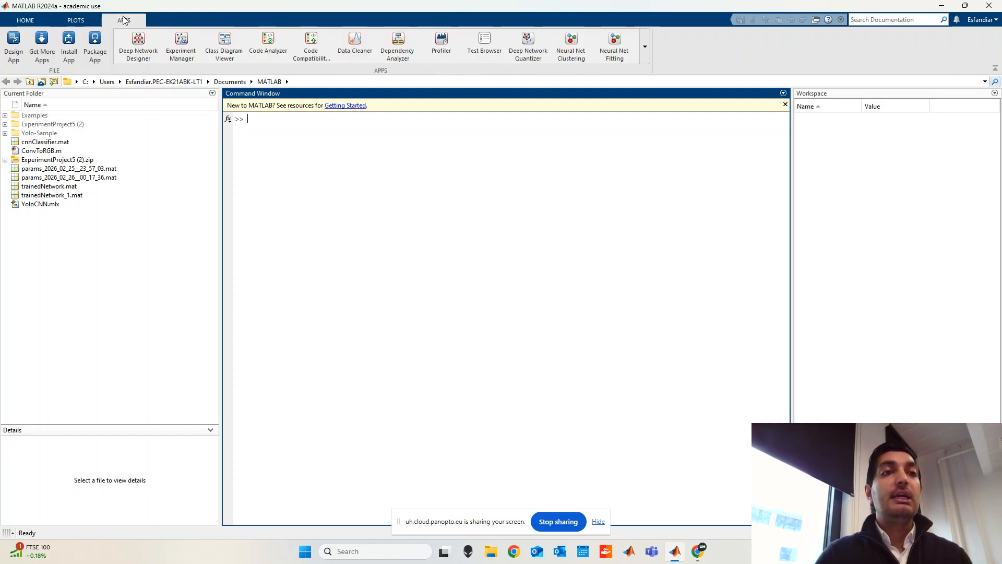
left_click(645, 45)
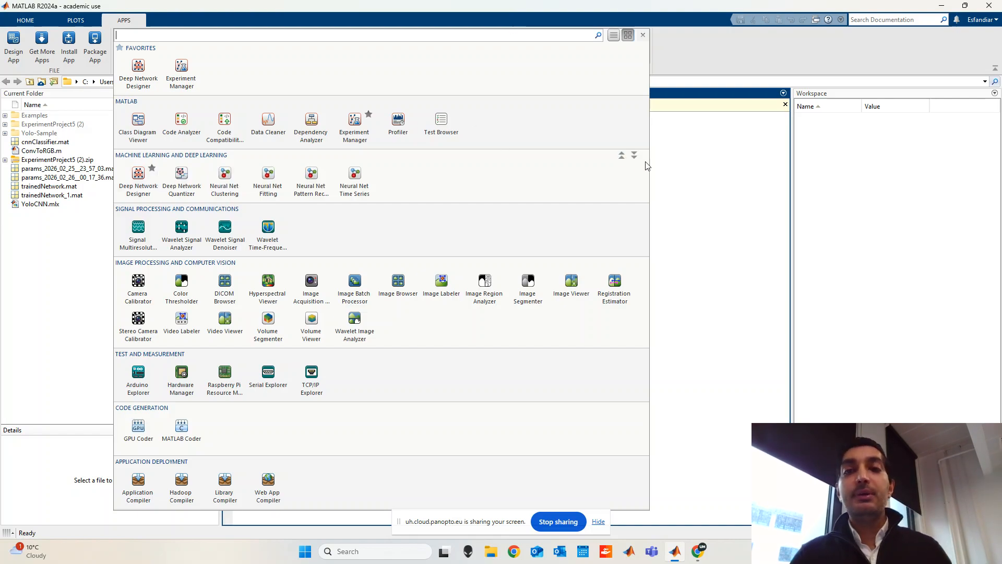
left_click(725, 175)
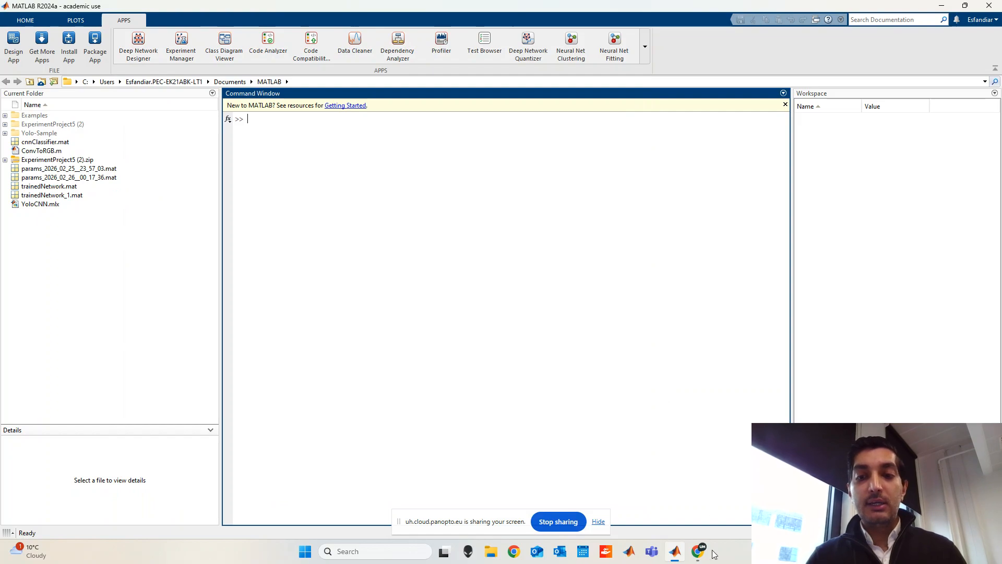
Run deepNetworkDesigner("-v1"); in the MATLAB command window and create a blank network
type("deepNe")
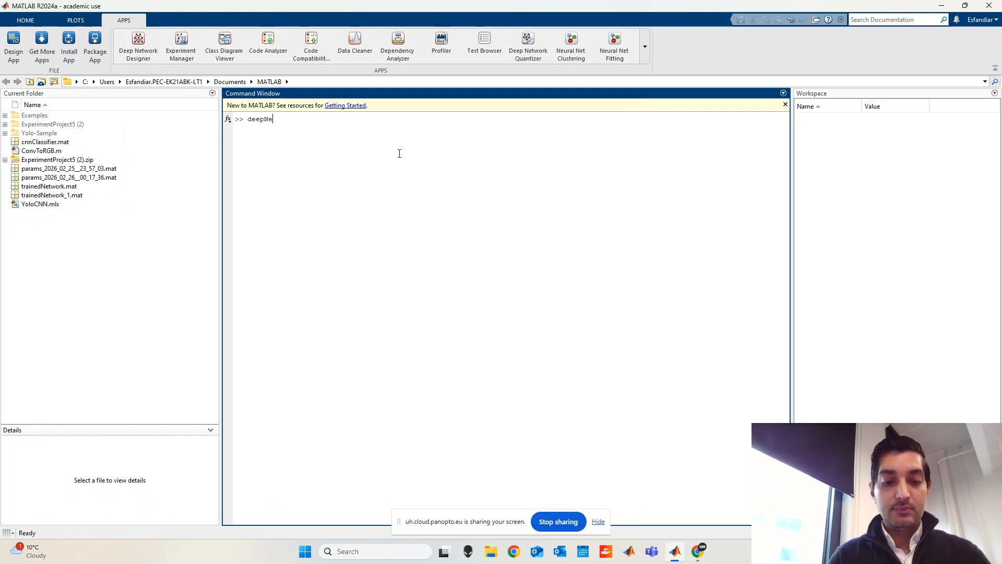
type("tworkDesigner")
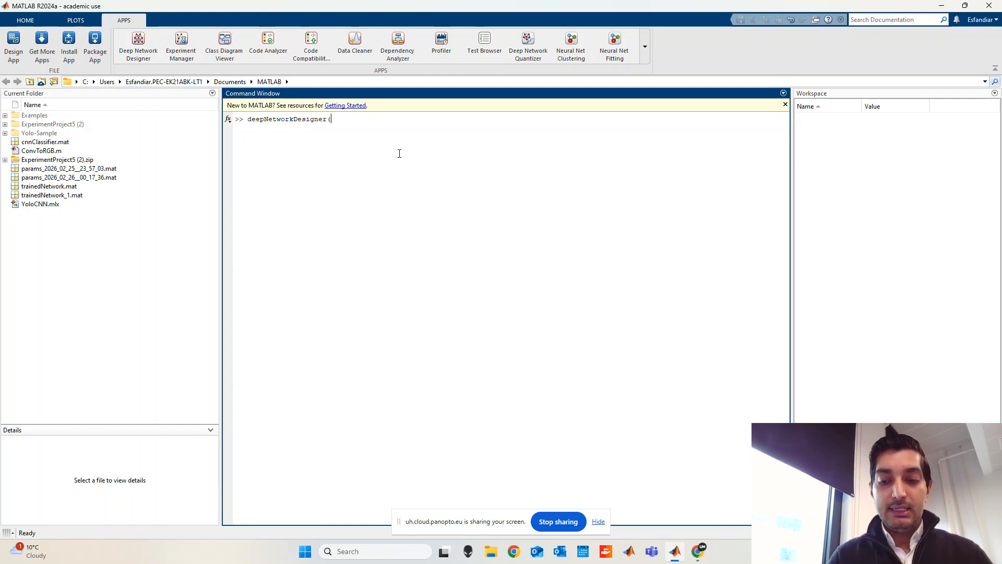
type("(\"")
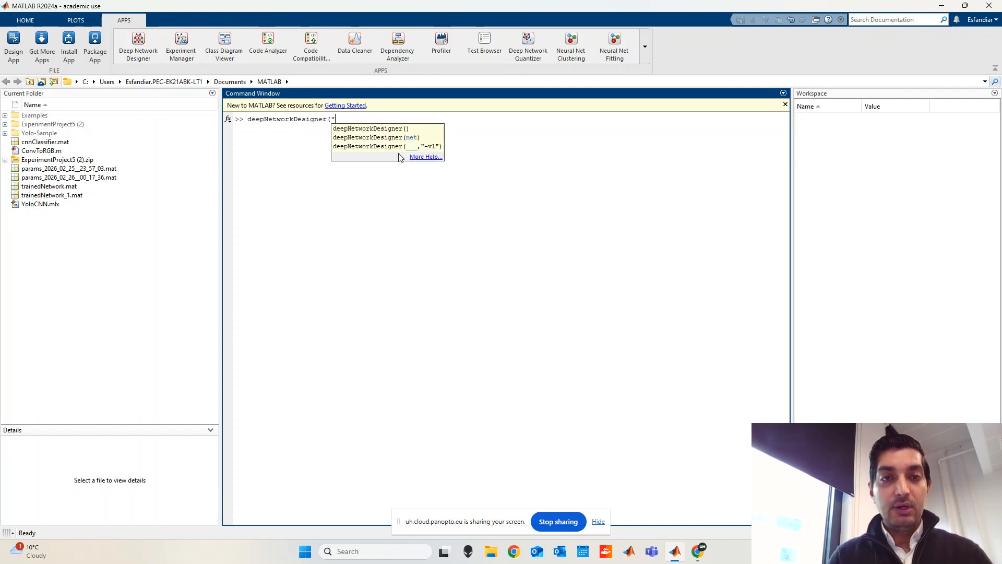
type("-vl")
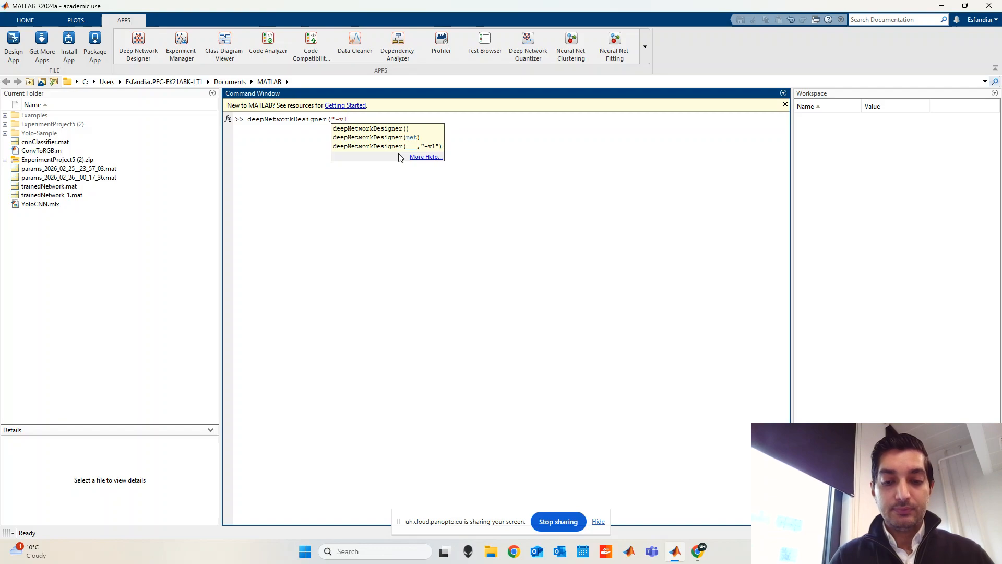
type(");")
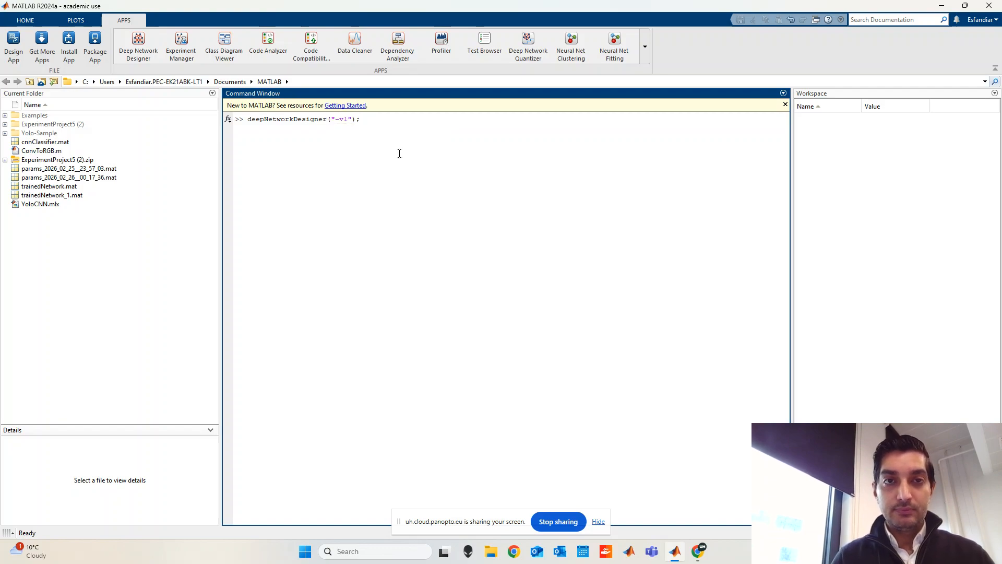
key("Return")
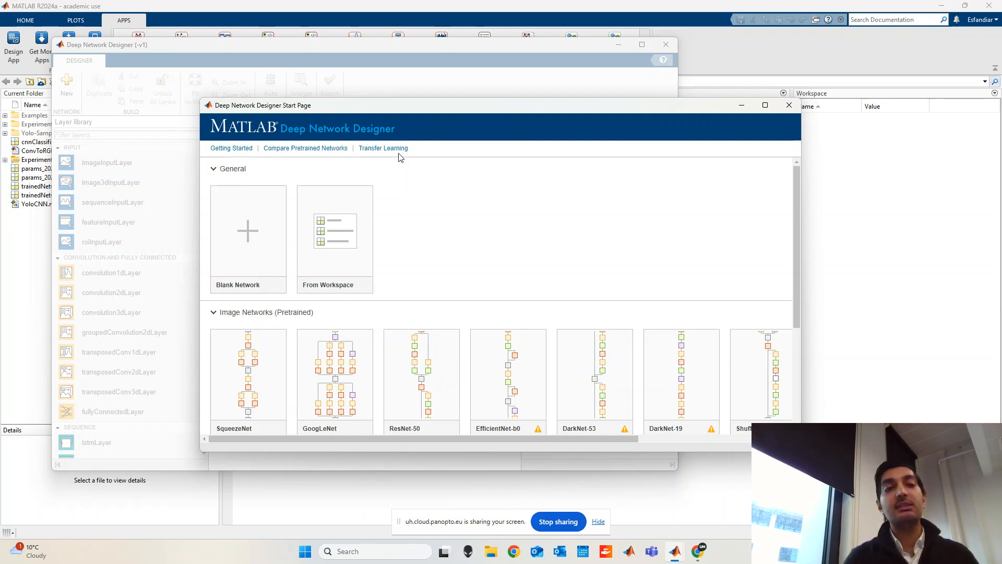
left_click(248, 231)
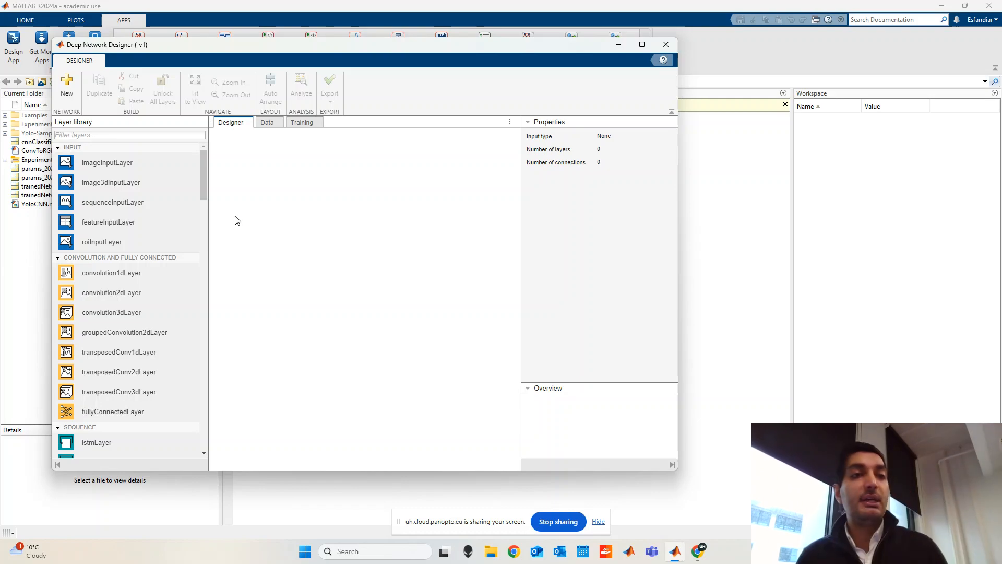
Add an imageInputLayer and a convolution2dLayer with NumFilters set to 8, and connect the input layer to the convolution layer
left_click_drag(136, 167, 364, 195)
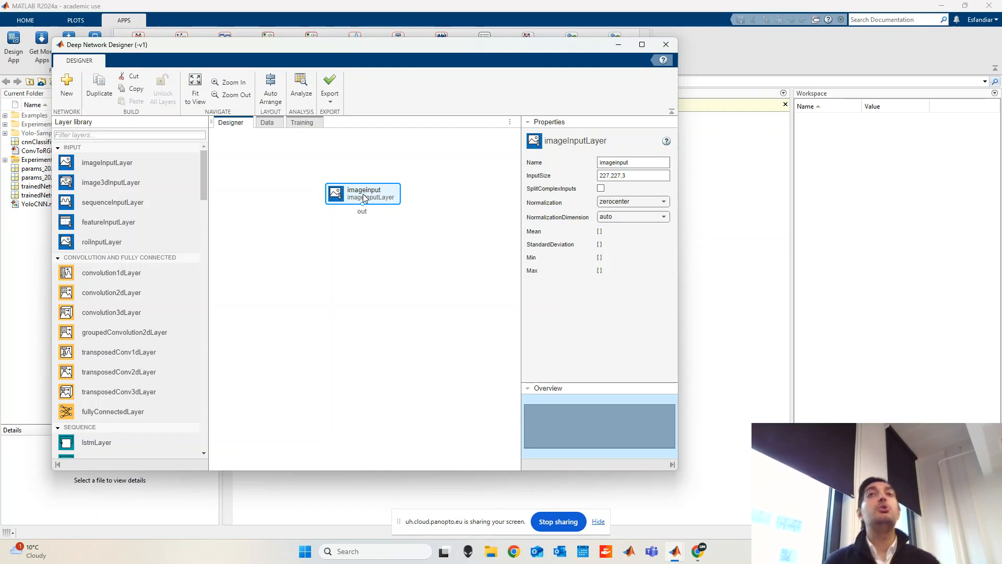
left_click_drag(146, 290, 371, 250)
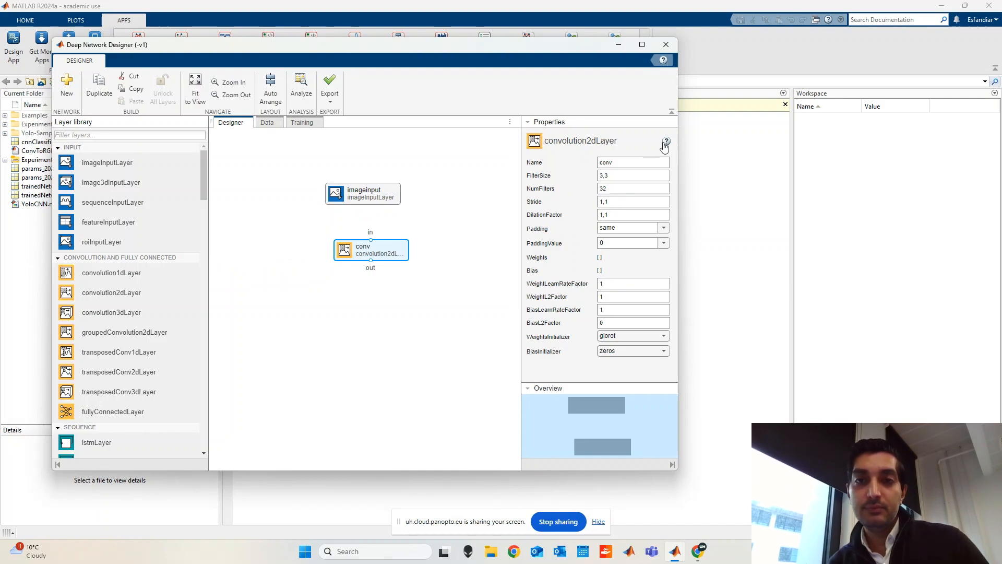
double_click(618, 188)
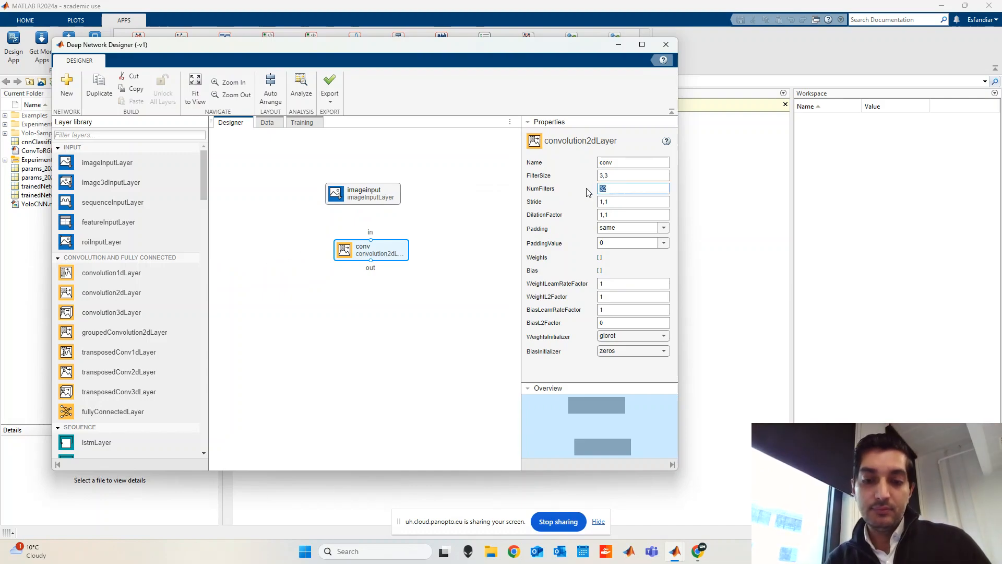
type("8")
key("Return")
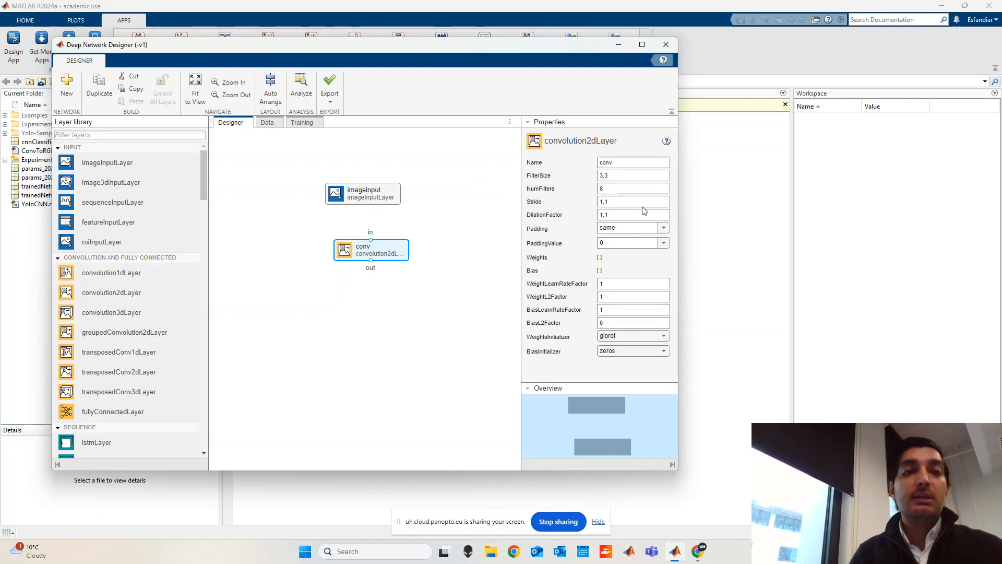
left_click_drag(363, 204, 371, 238)
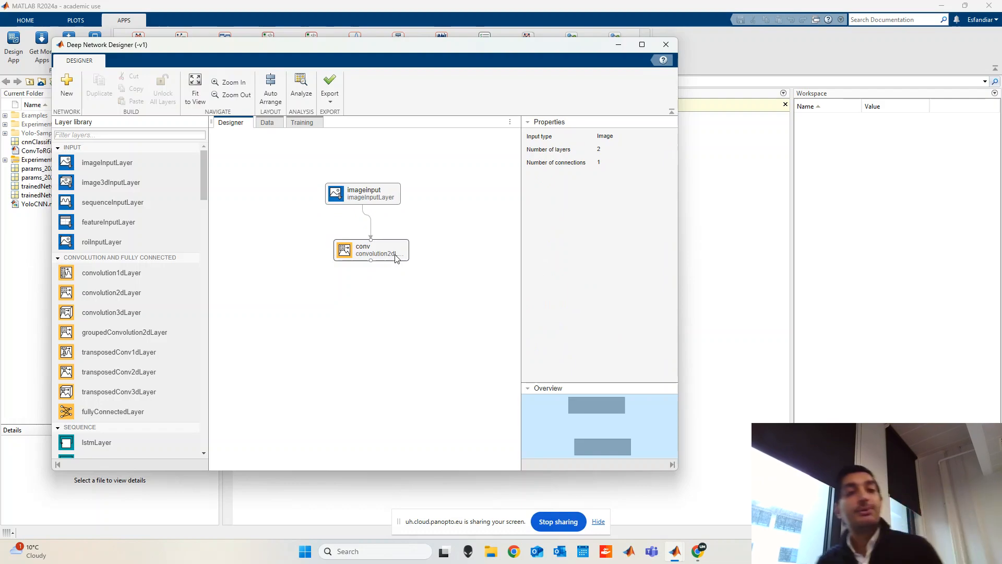
Add a batchNormalizationLayer below the convolution layer and connect the convolution output to it
scroll(81, 292, "down", 10)
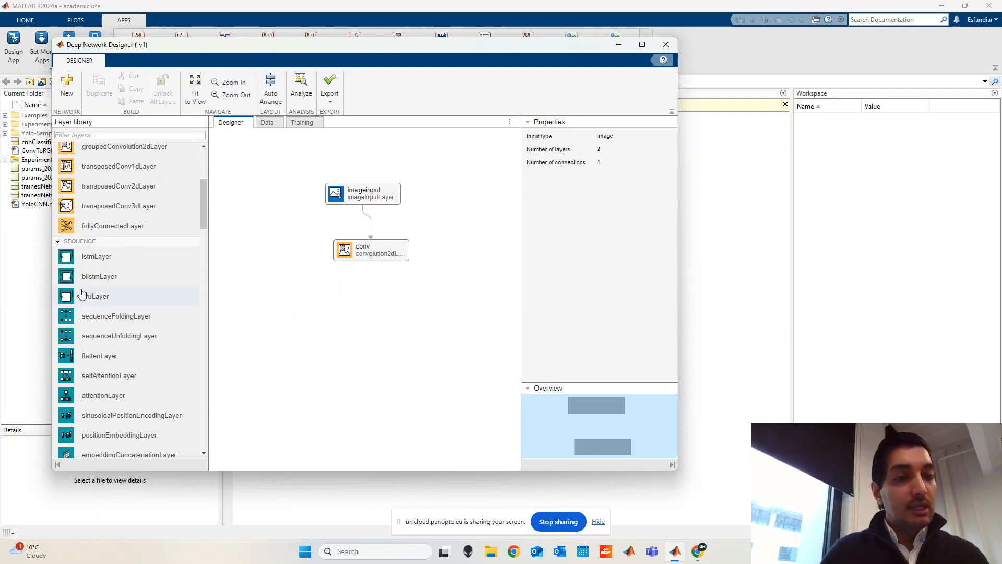
scroll(80, 293, "down", 1)
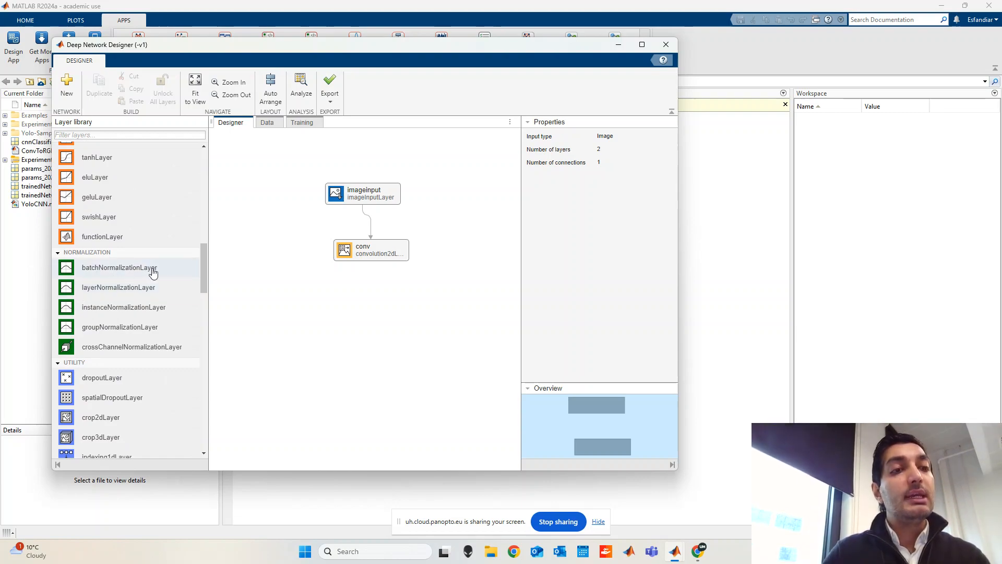
left_click_drag(153, 272, 371, 304)
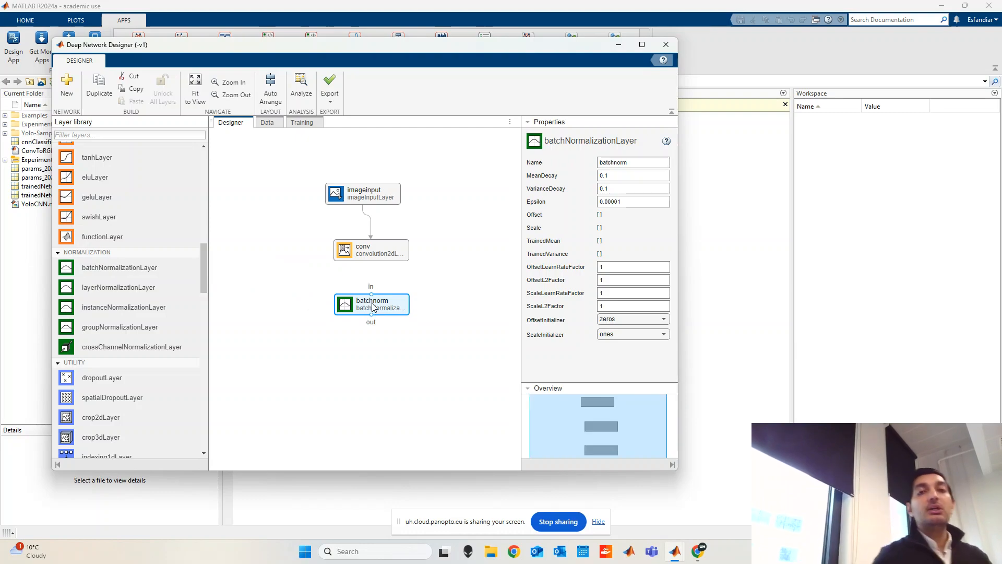
left_click_drag(371, 261, 372, 293)
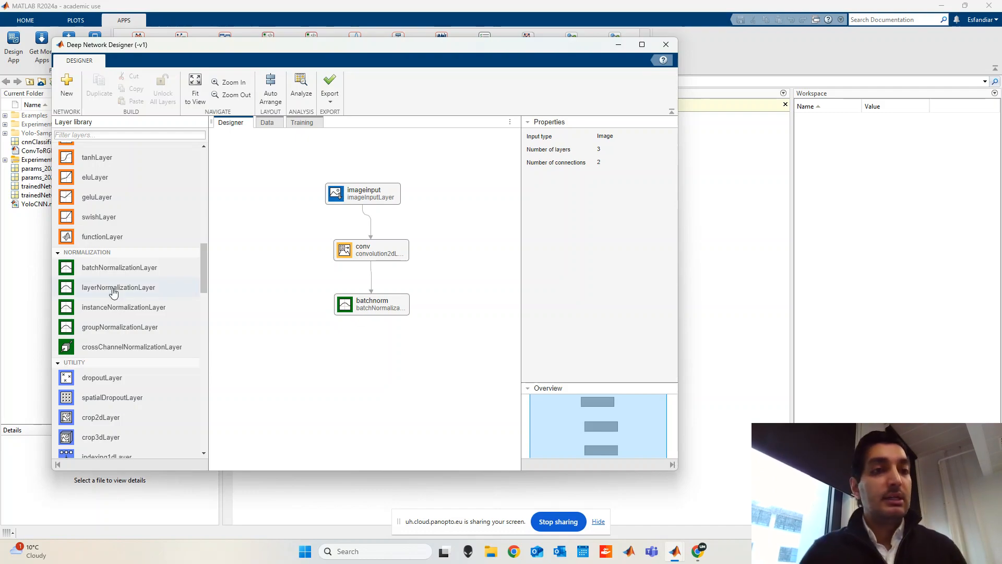
Add a reluLayer below the batch normalization layer and connect the batchnorm output to it
scroll(144, 242, "up", 2)
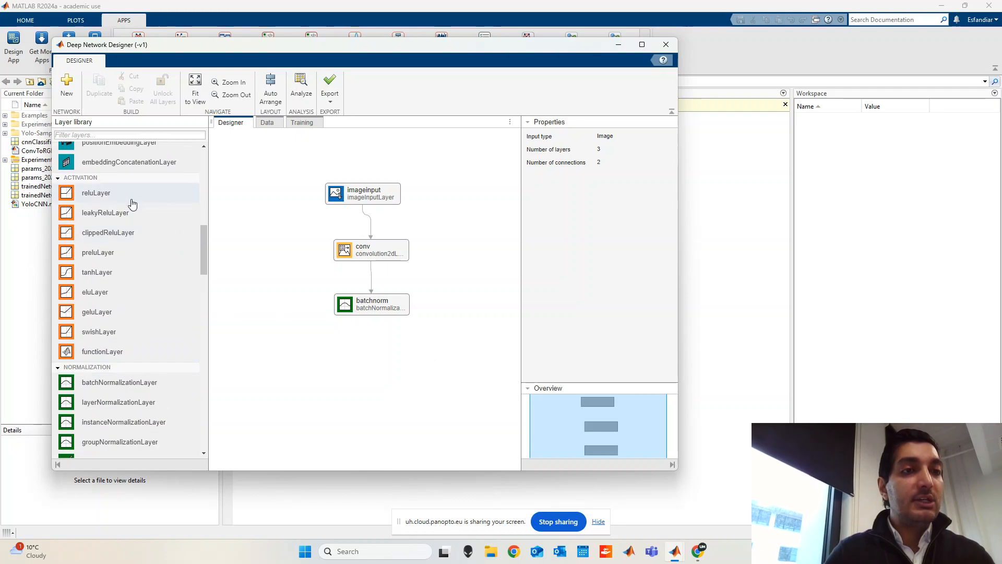
left_click_drag(117, 199, 389, 362)
left_click_drag(371, 316, 383, 351)
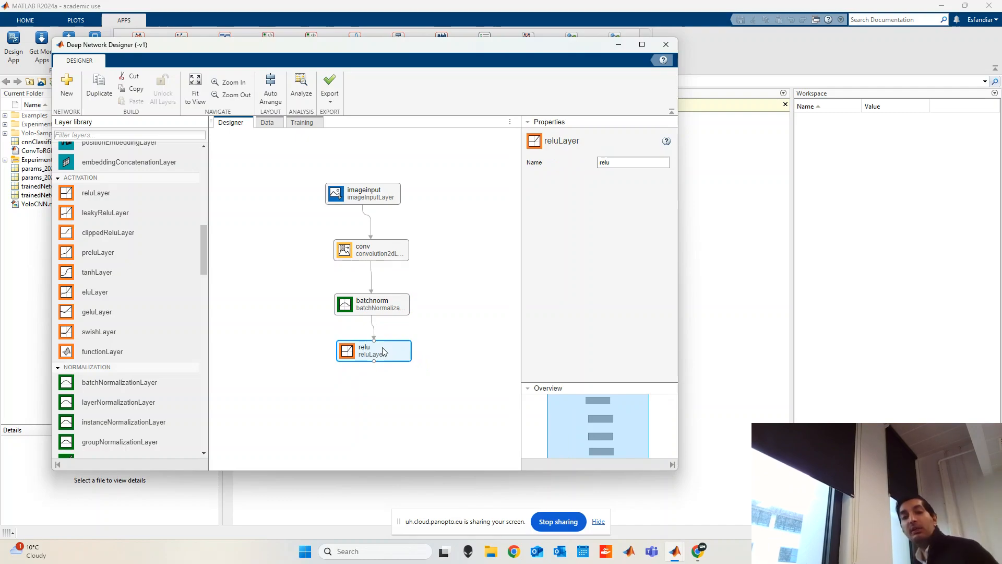
Add a maxPooling2dLayer connected after the relu layer, with PoolSize 2,2 and Stride 2,2
scroll(123, 219, "up", 5)
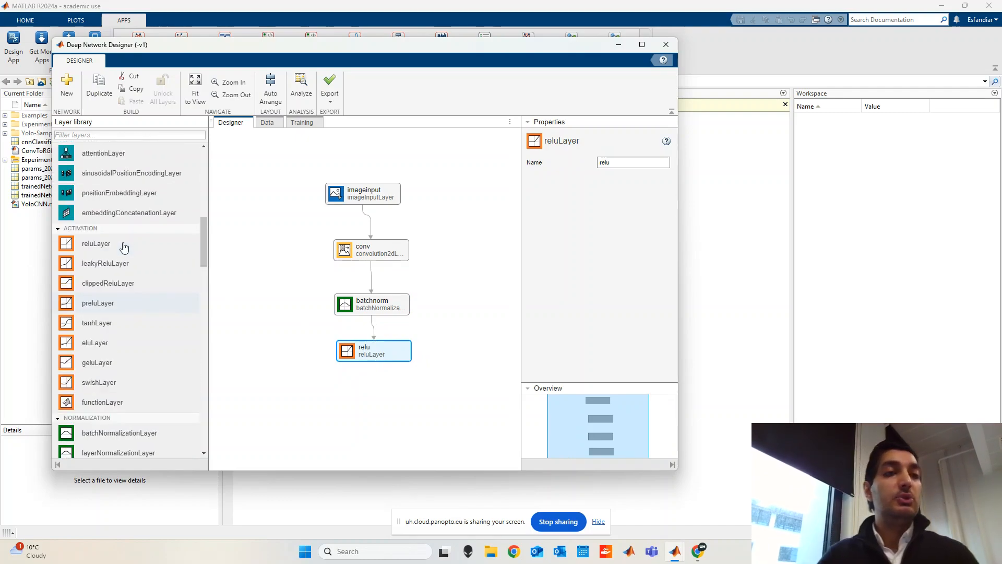
scroll(124, 247, "down", 10)
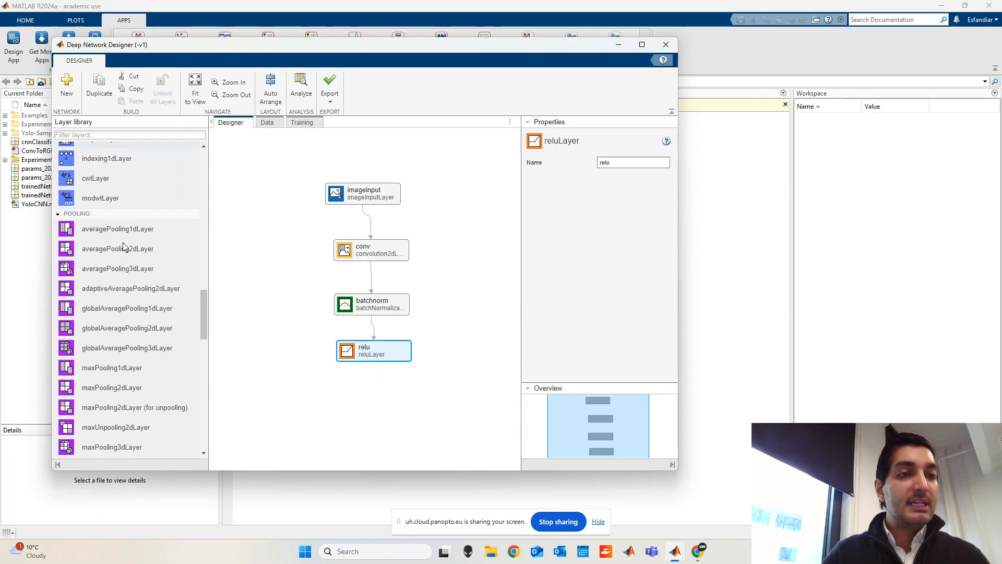
scroll(124, 247, "down", 3)
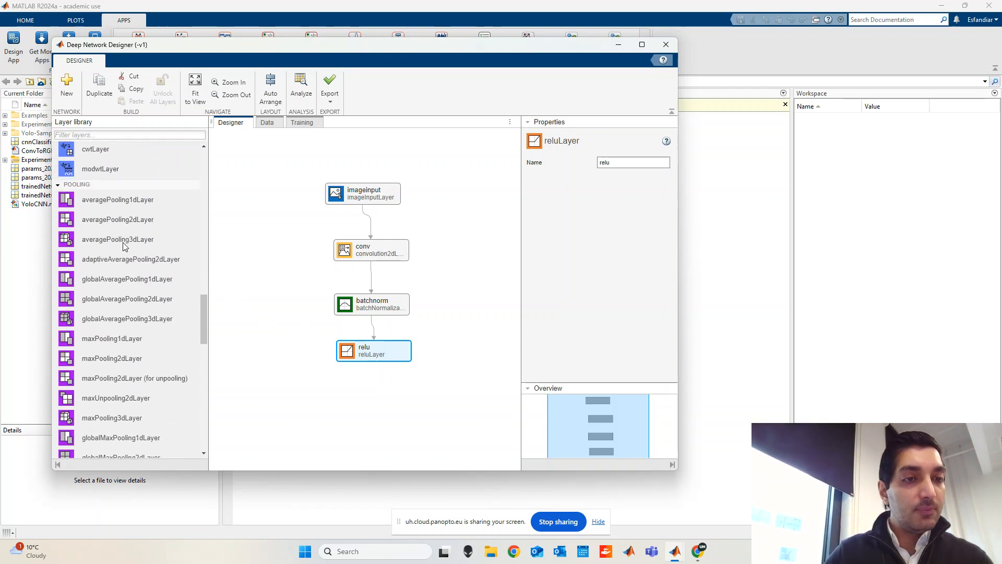
left_click_drag(112, 336, 376, 386)
left_click(398, 396)
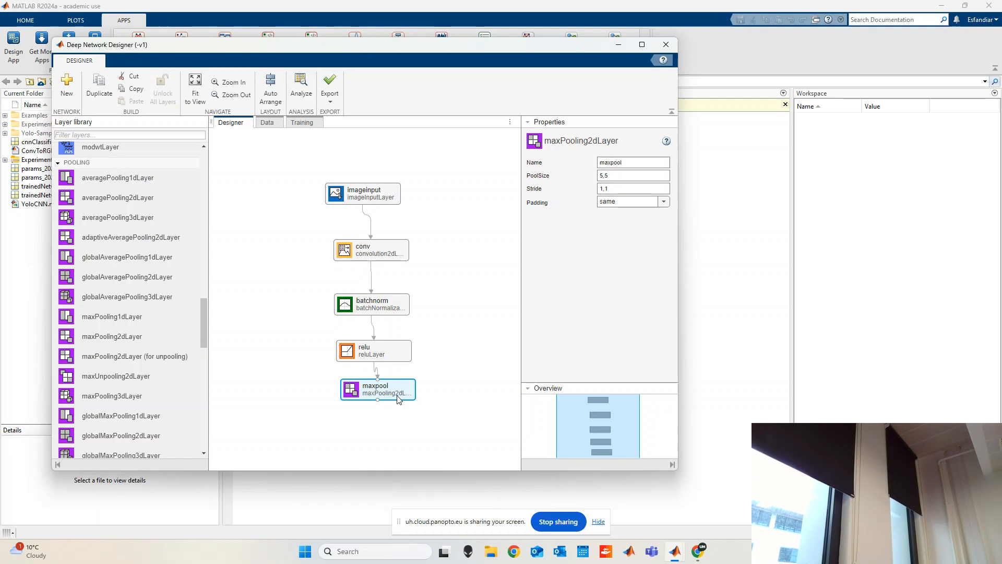
double_click(613, 176)
type("2,2")
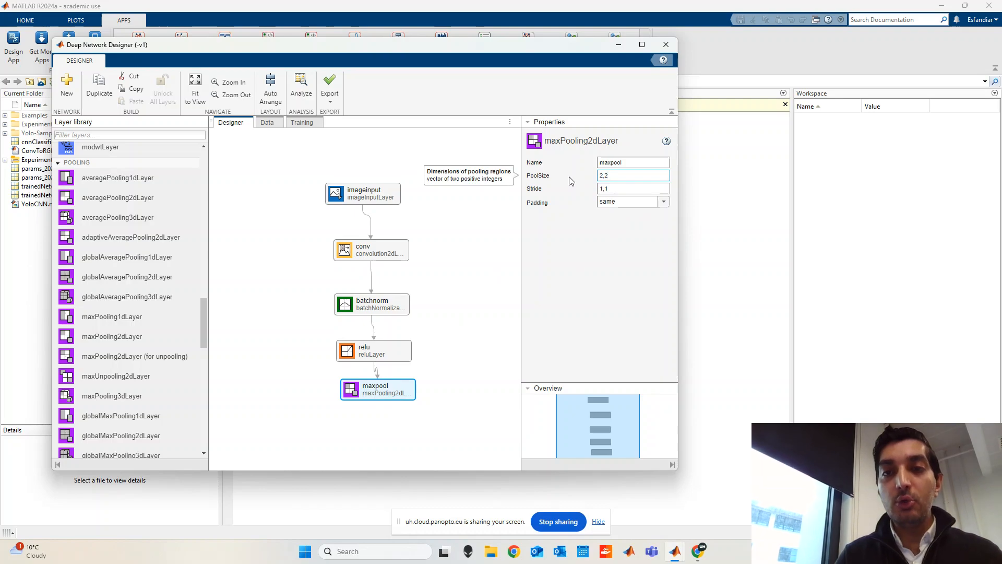
key("Tab")
type("2,2")
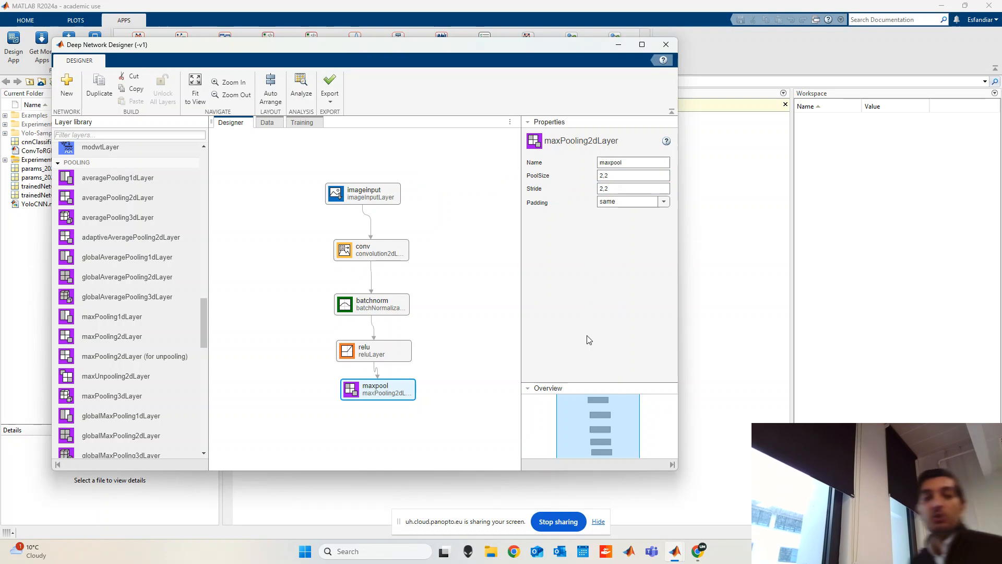
Copy the conv, batchnorm, relu and maxpool block, paste it below the original, and connect the first maxpool output to the pasted convolution layer
left_click_drag(453, 238, 302, 418)
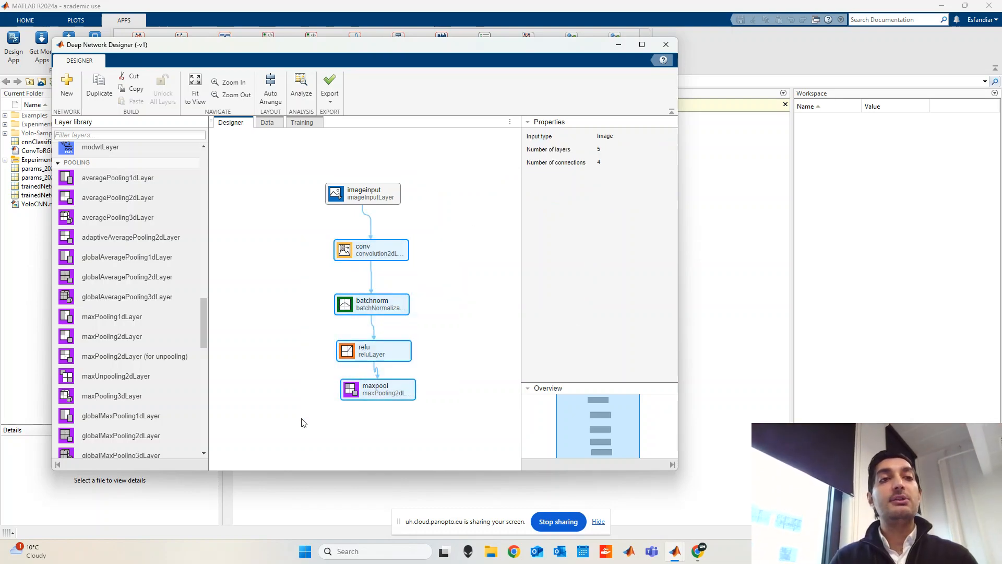
left_click(137, 89)
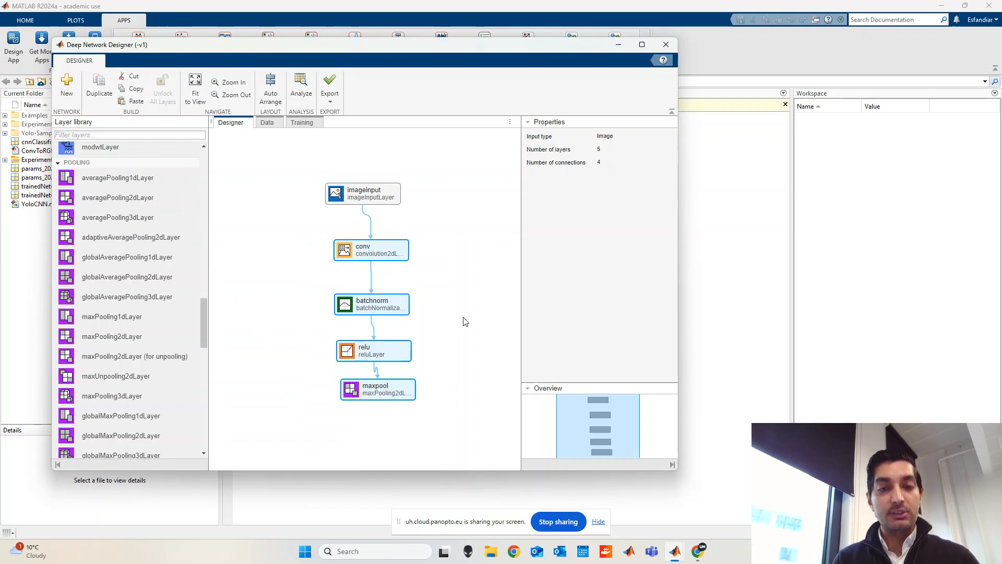
key("ctrl+v")
left_click_drag(380, 313, 334, 386)
scroll(488, 343, "up", 2)
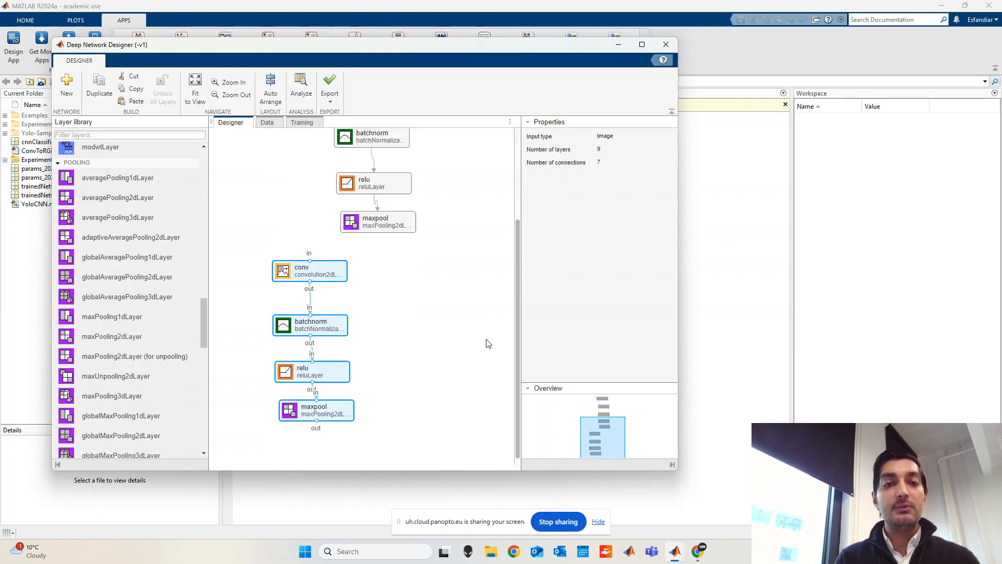
left_click(415, 262)
left_click_drag(377, 237, 310, 260)
Set NumFilters to 16 for the second block's convolution layer
left_click(324, 275)
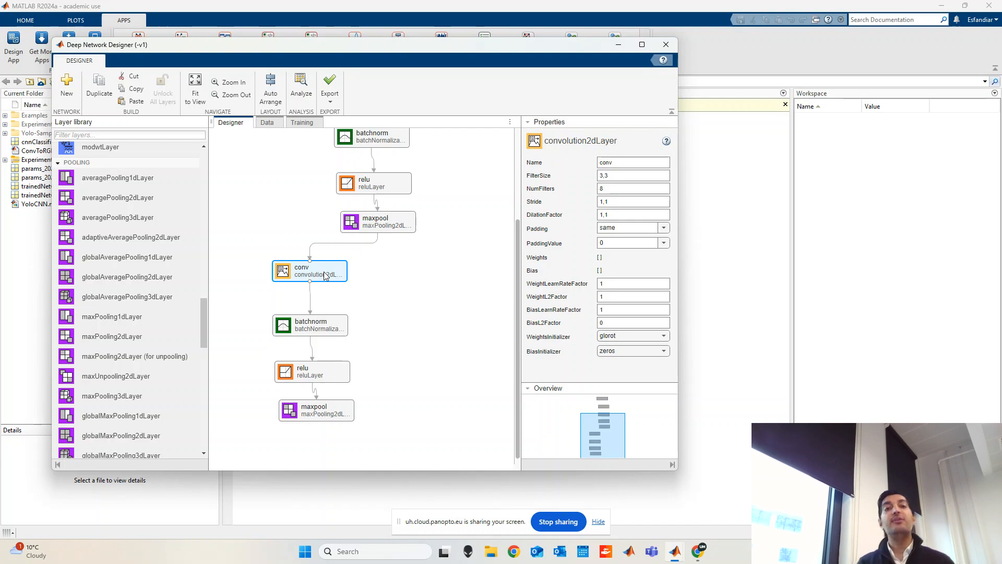
left_click(609, 187)
key("BackSpace")
type("16")
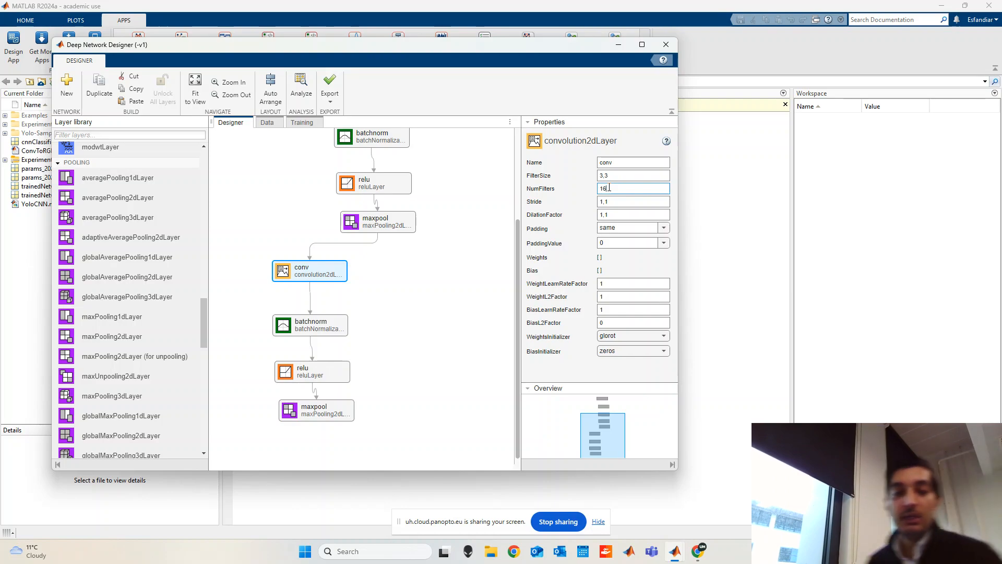
Duplicate the second block of four layers, place the copy below, and connect the second maxpool output to the new convolution layer
left_click_drag(258, 267, 368, 412)
key("ctrl+d")
left_click_drag(337, 282, 461, 447)
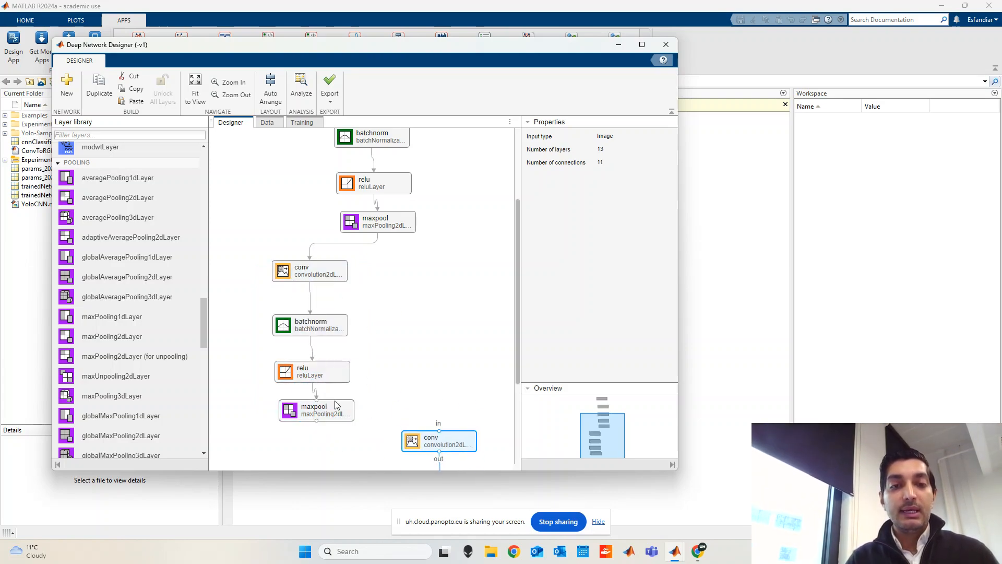
left_click_drag(317, 422, 439, 431)
Set NumFilters to 32 for the third block's convolution layer
left_click(438, 441)
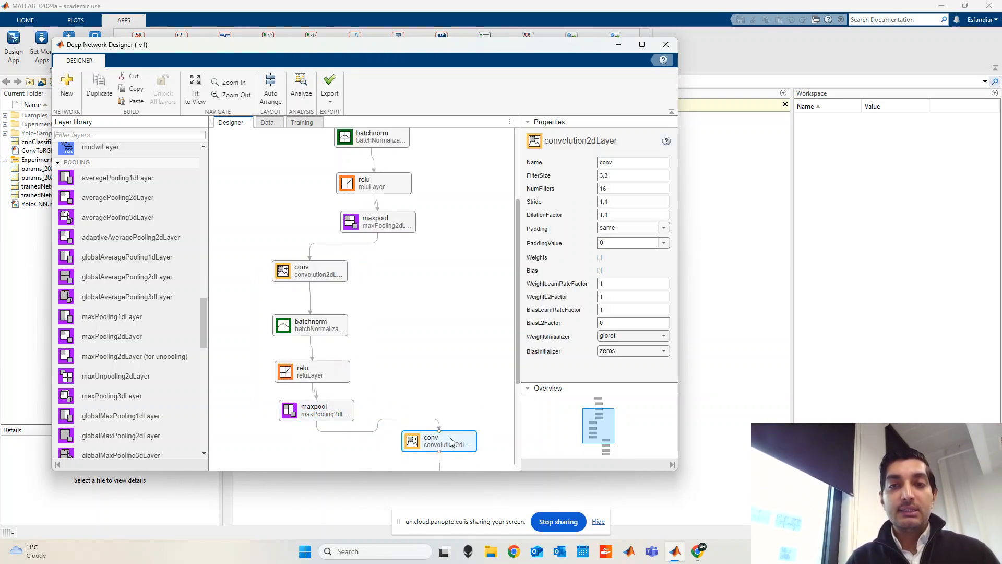
double_click(608, 189)
type("32")
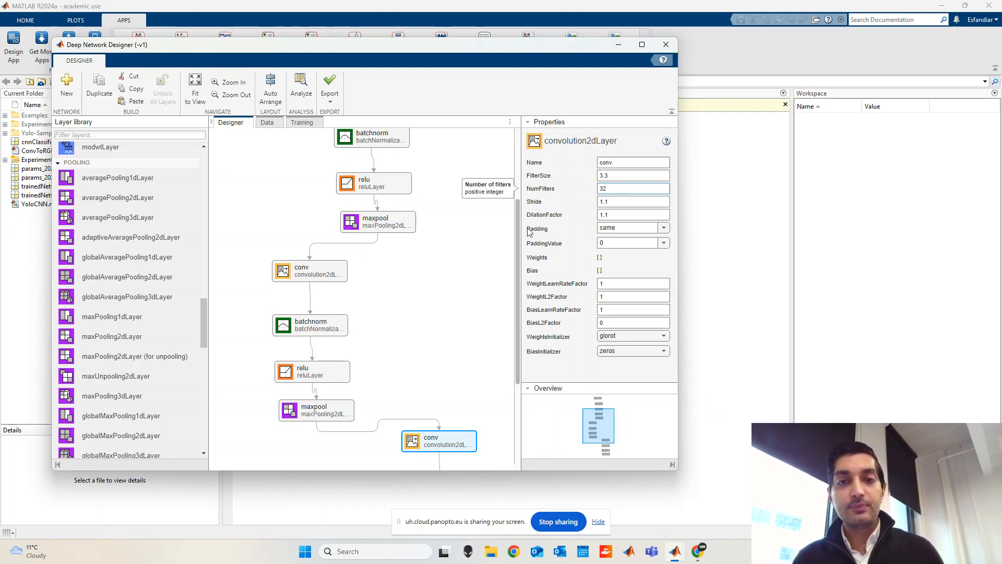
left_click(418, 313)
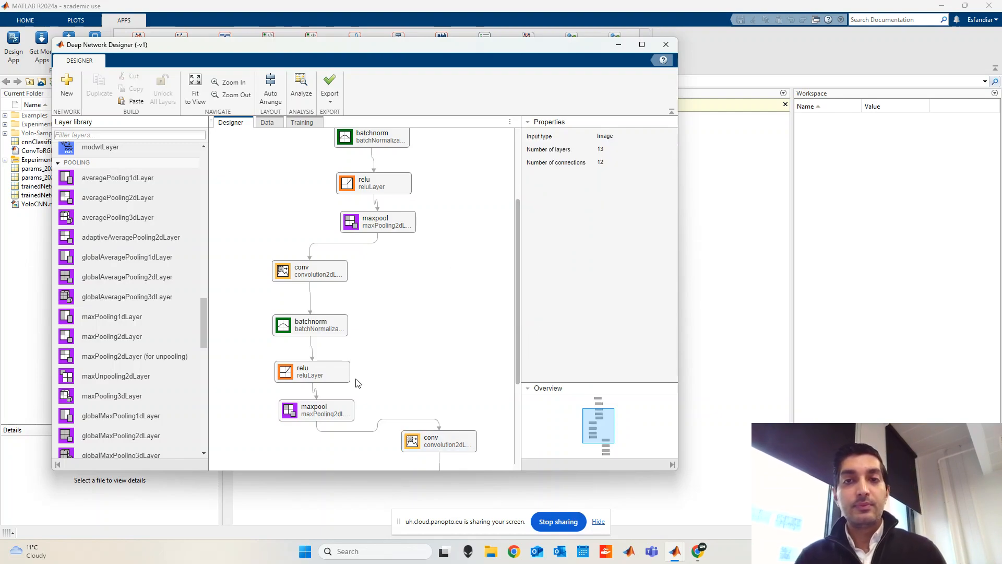
Add a fullyConnectedLayer below the third block's maxpool layer and connect the maxpool output to it
scroll(449, 331, "down", 6)
scroll(445, 329, "up", 4)
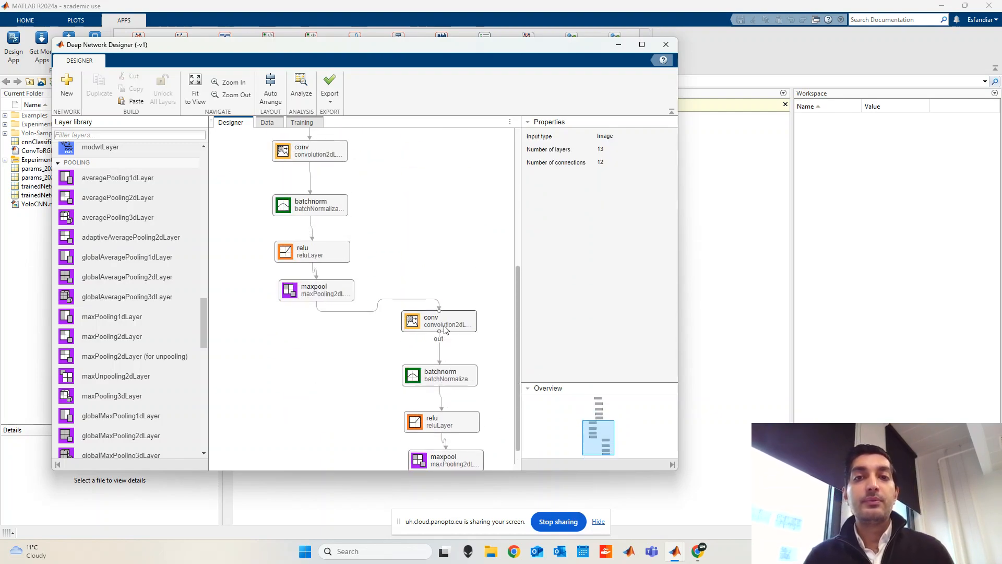
scroll(445, 329, "down", 1)
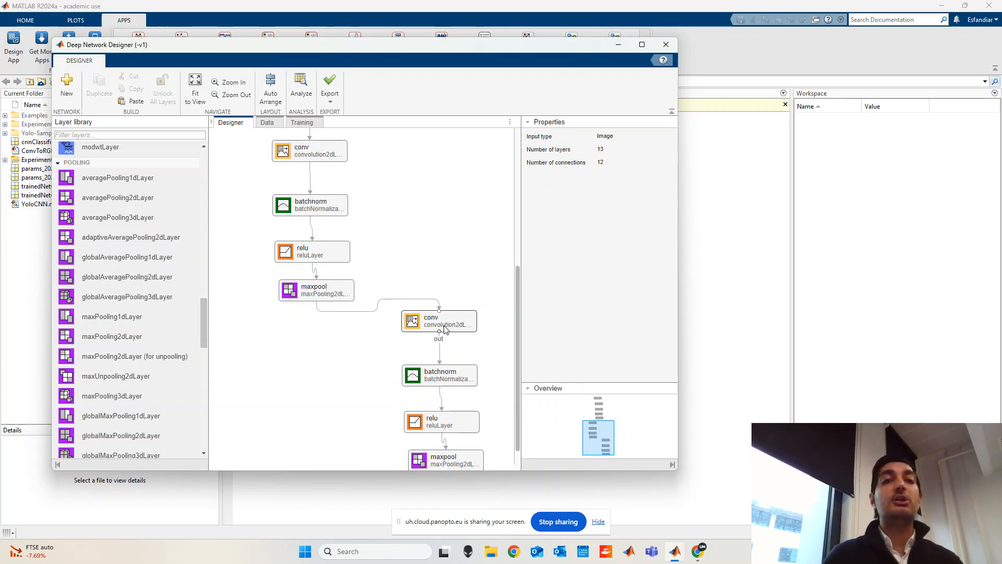
scroll(445, 329, "down", 5)
scroll(443, 329, "up", 1)
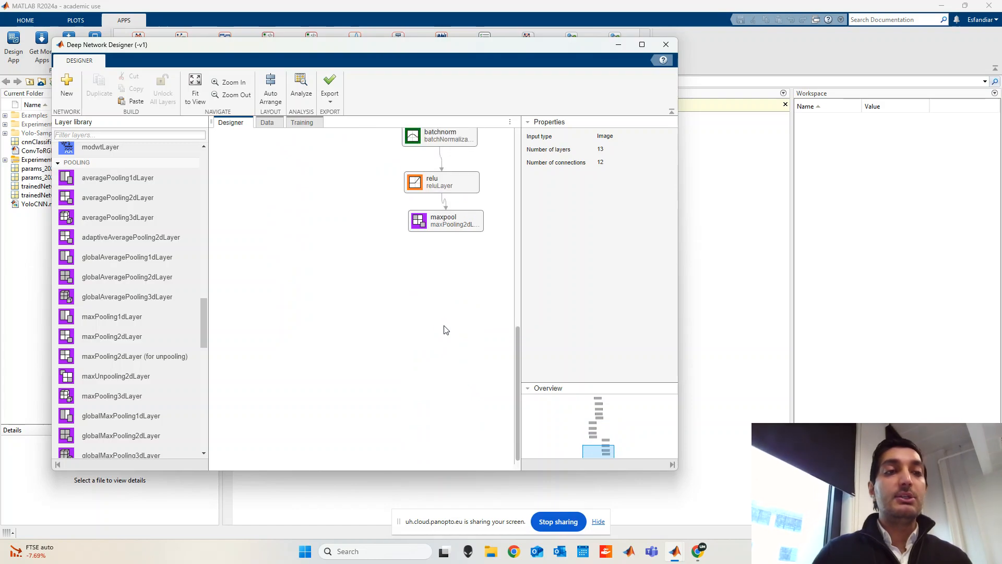
scroll(163, 344, "down", 8)
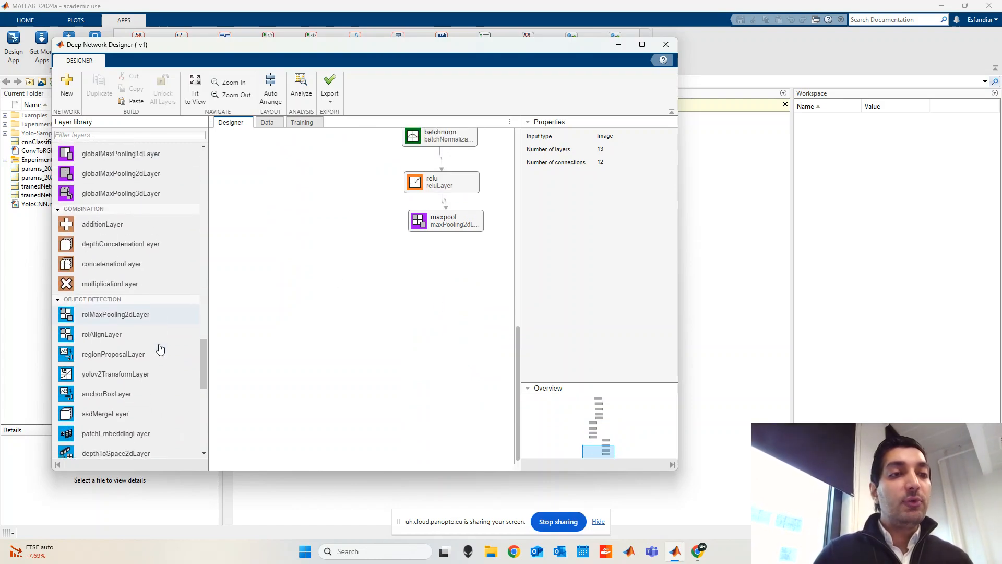
scroll(159, 346, "down", 4)
scroll(160, 344, "up", 12)
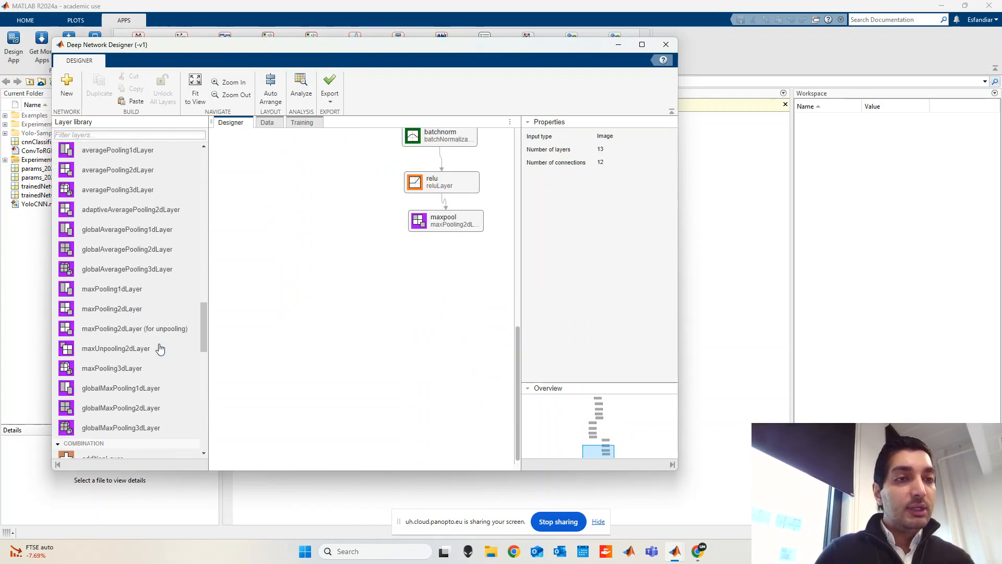
scroll(159, 344, "up", 10)
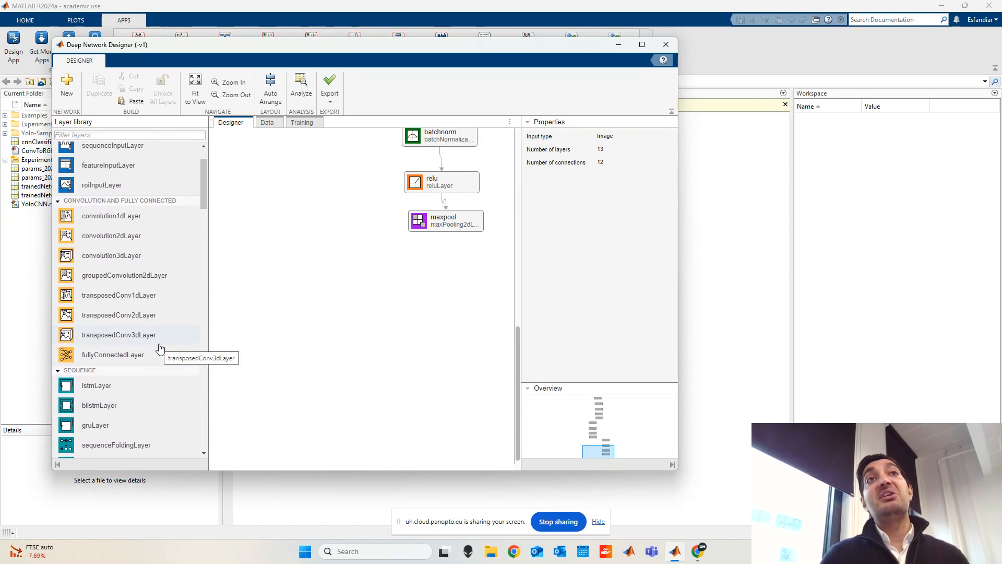
left_click_drag(118, 358, 436, 274)
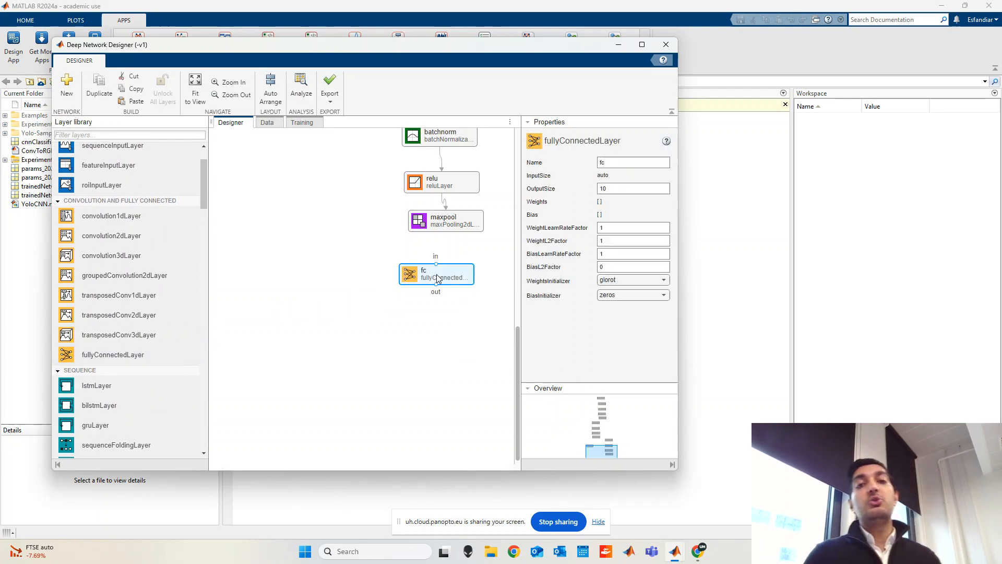
mouse_move(446, 233)
left_mouse_down()
mouse_move(438, 269)
mouse_move(447, 275)
left_mouse_up()
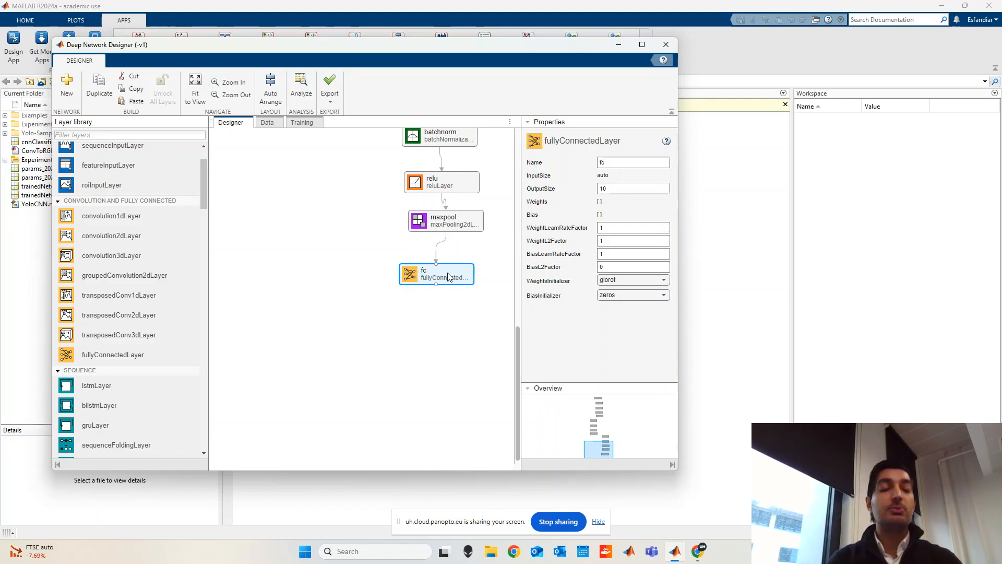
Add a softmaxLayer and a classificationLayer below the fully connected layer, connecting the three in sequence
scroll(163, 249, "down", 7)
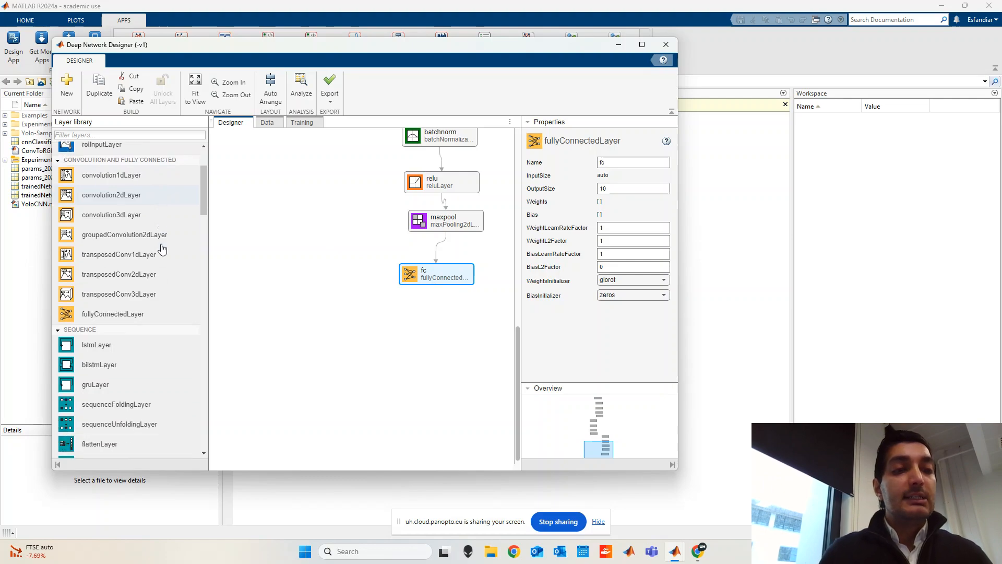
scroll(163, 250, "down", 15)
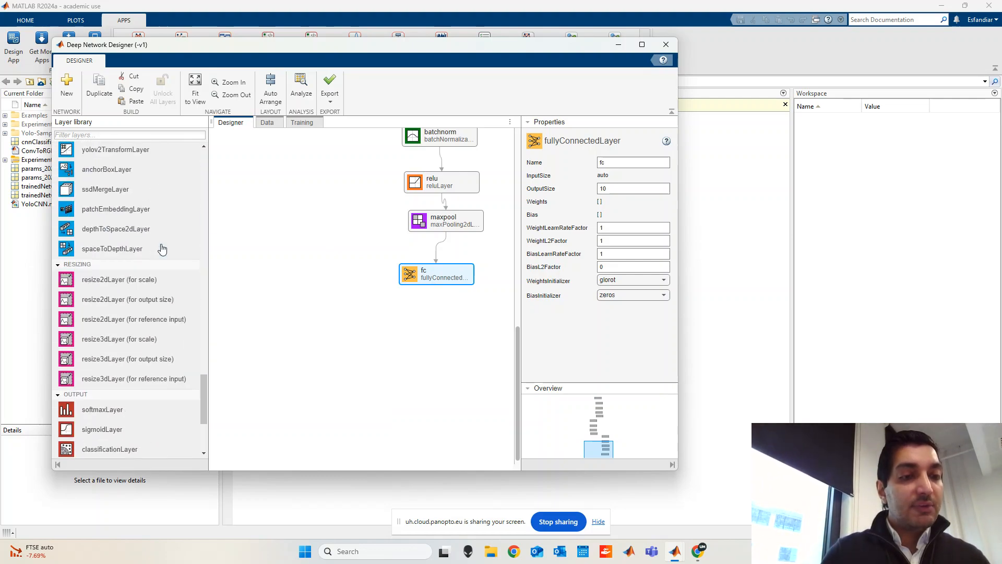
scroll(125, 386, "down", 3)
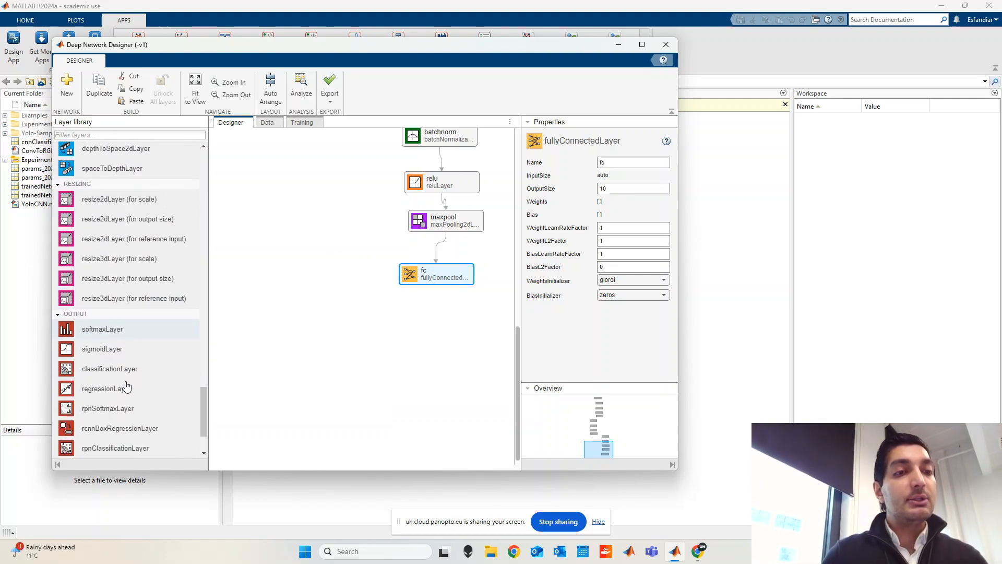
mouse_move(115, 339)
left_mouse_down()
mouse_move(432, 318)
mouse_move(435, 288)
mouse_move(431, 308)
left_mouse_up()
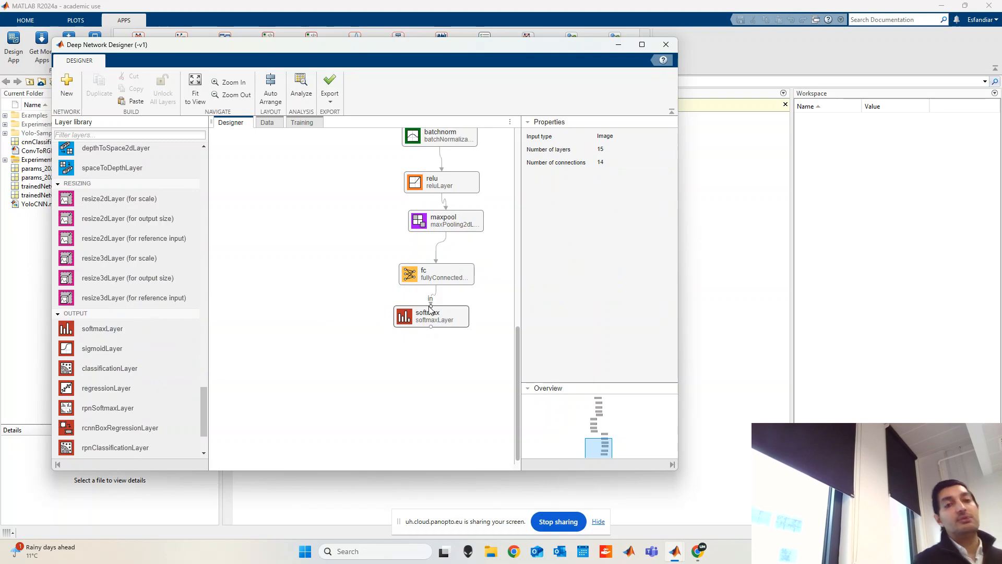
left_click_drag(134, 369, 428, 346)
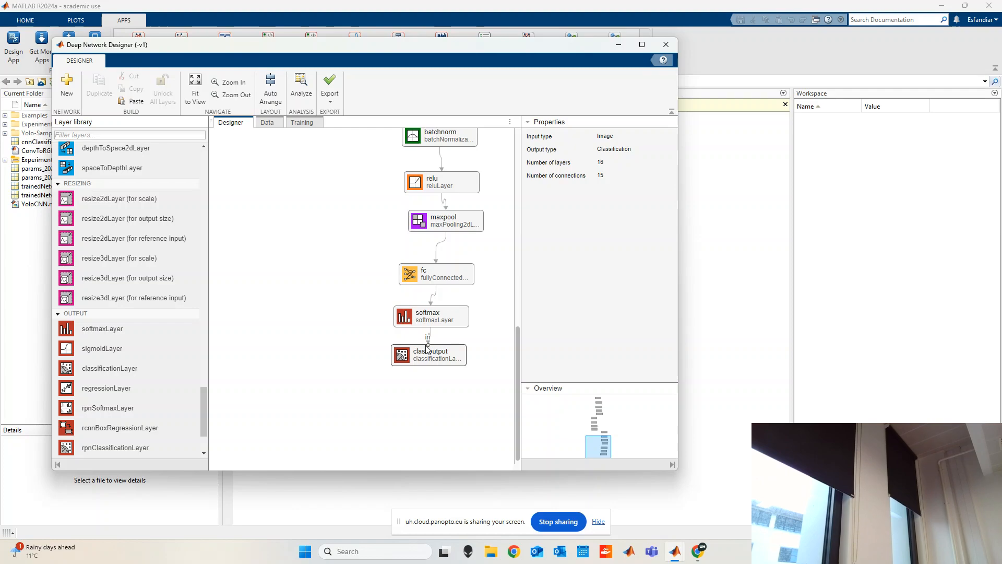
Auto-arrange the network's layers into a tidy vertical layout
scroll(367, 199, "up", 10)
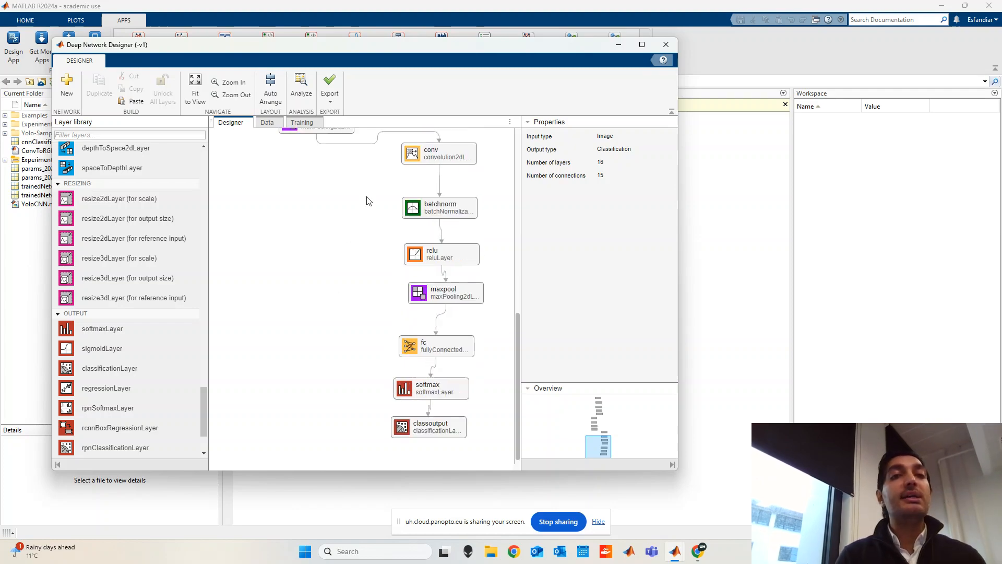
scroll(367, 199, "up", 3)
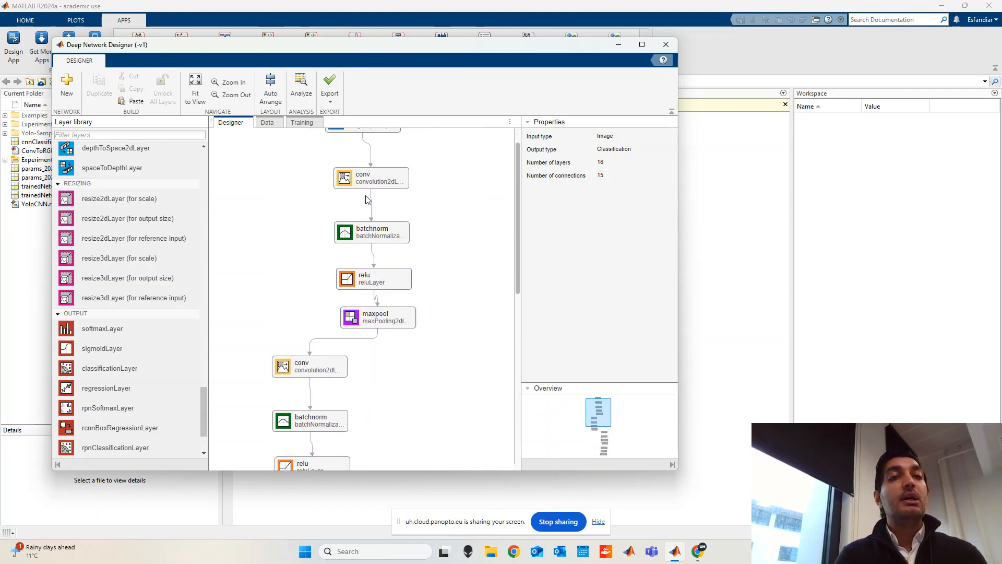
scroll(307, 331, "down", 7)
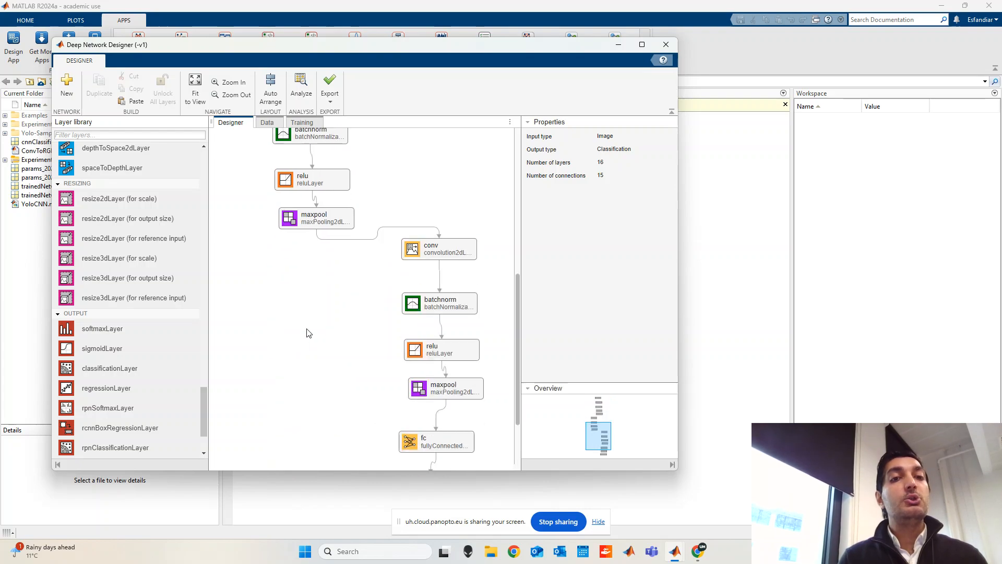
scroll(303, 265, "up", 5)
scroll(364, 352, "down", 9)
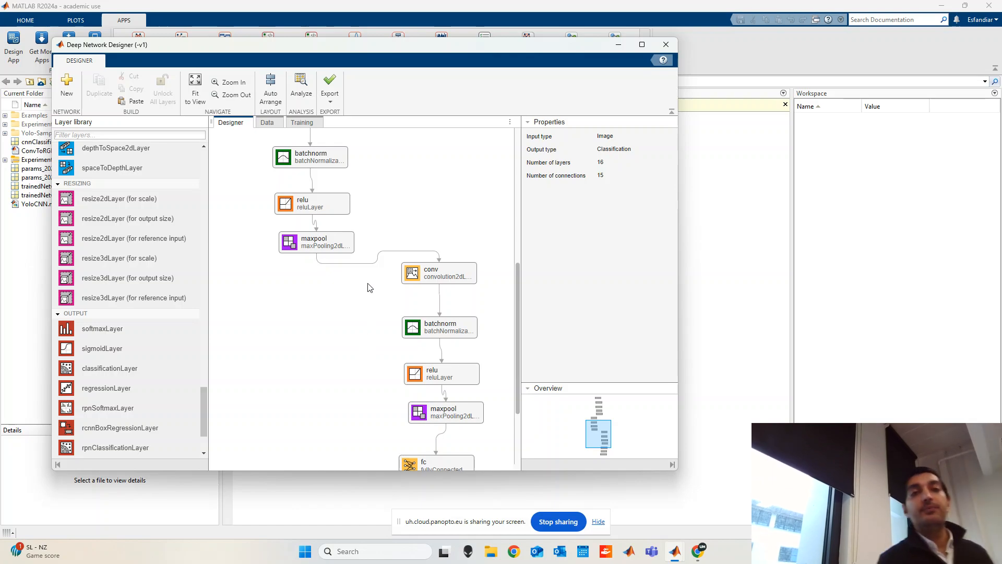
left_click(270, 86)
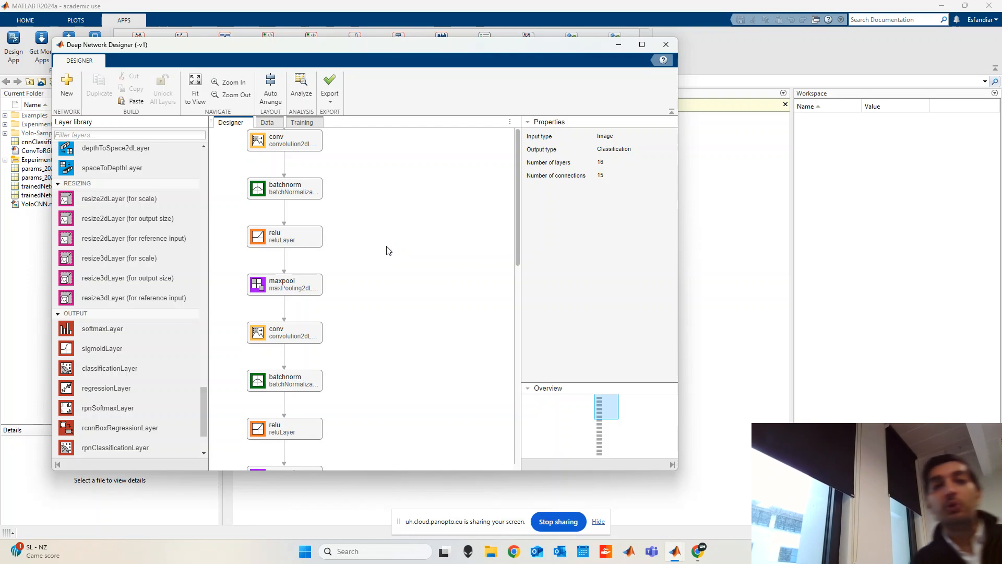
Analyze the network for training, close the analysis report, and maximize the designer window
left_click(303, 105)
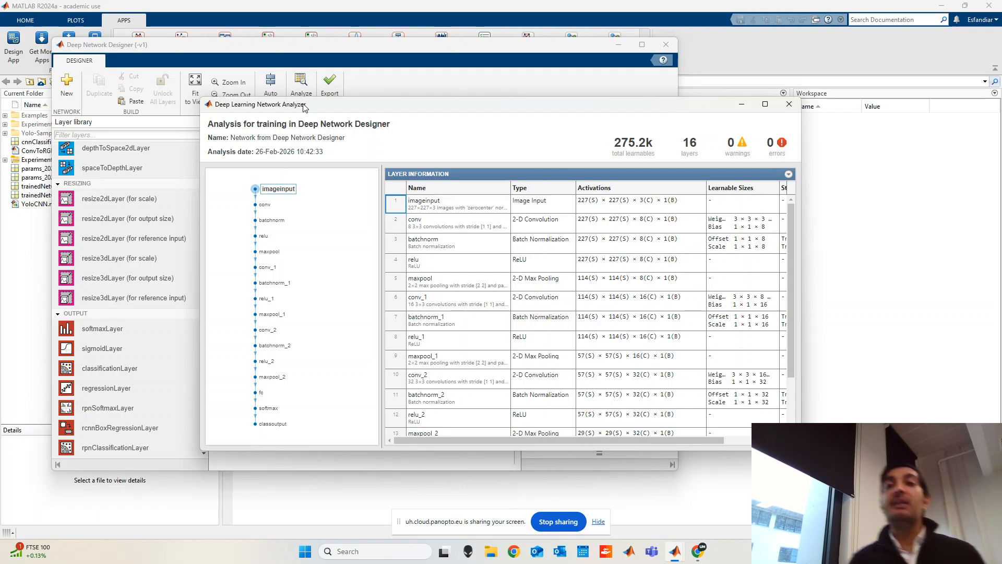
left_click(789, 104)
left_click(643, 46)
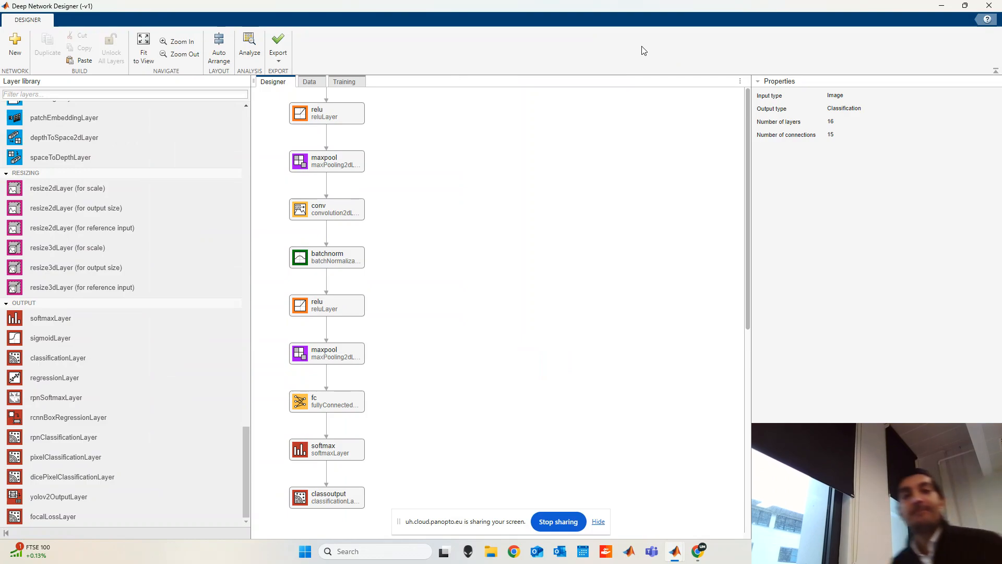
Start importing image classification data for network training
left_click(311, 82)
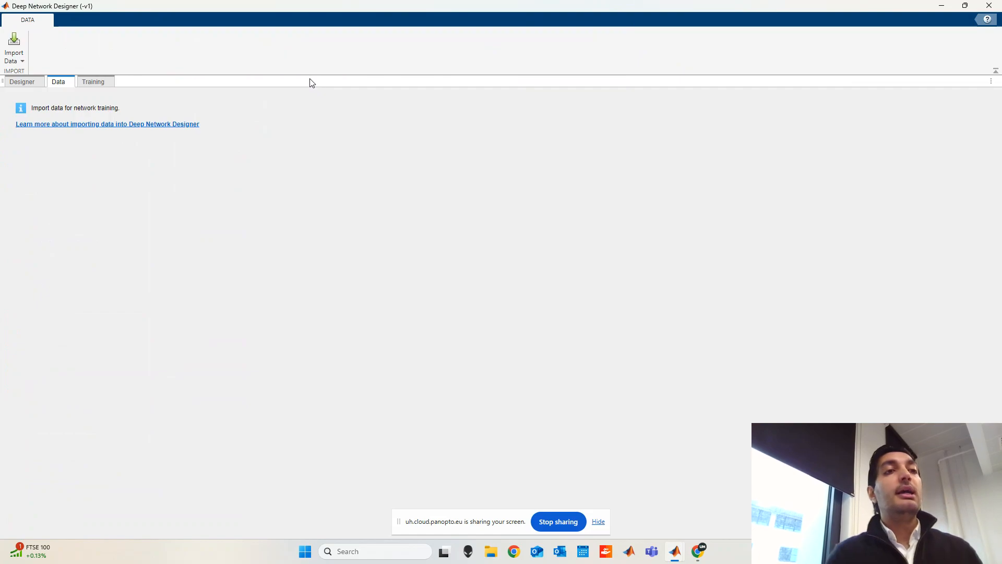
left_click(18, 62)
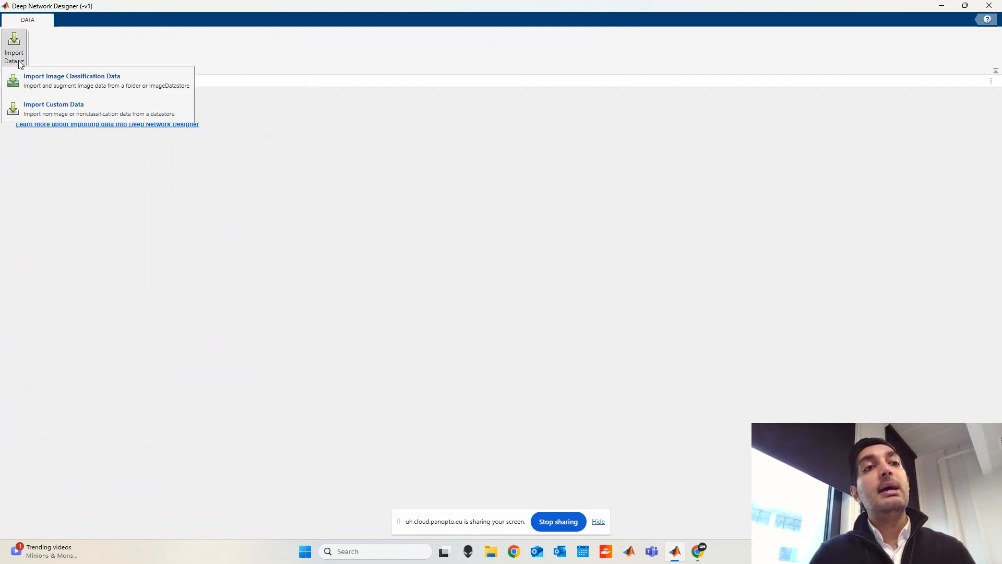
left_click(77, 87)
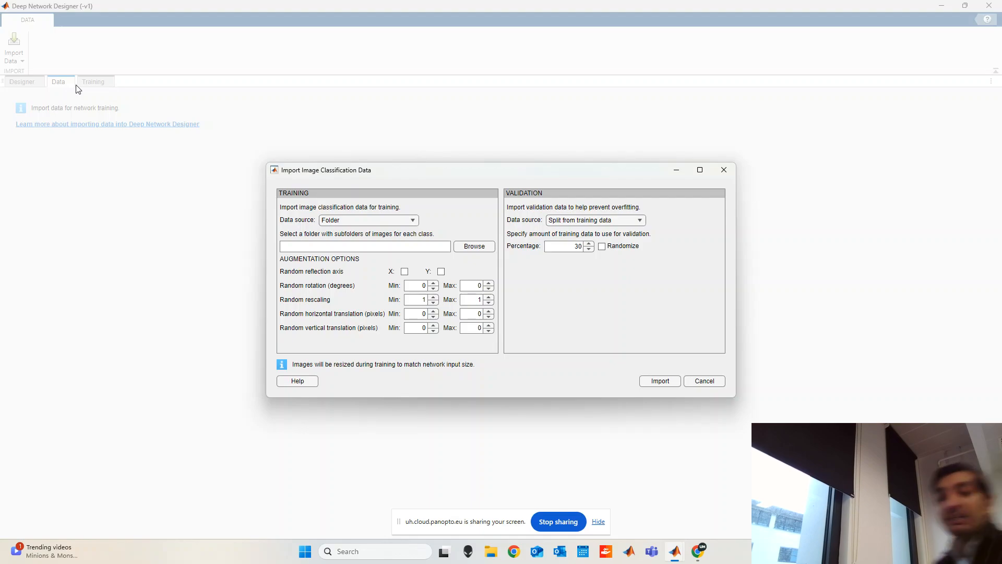
Choose the VehicleDataset folder on the Desktop as the source of the training images
left_click(395, 220)
left_click(395, 220)
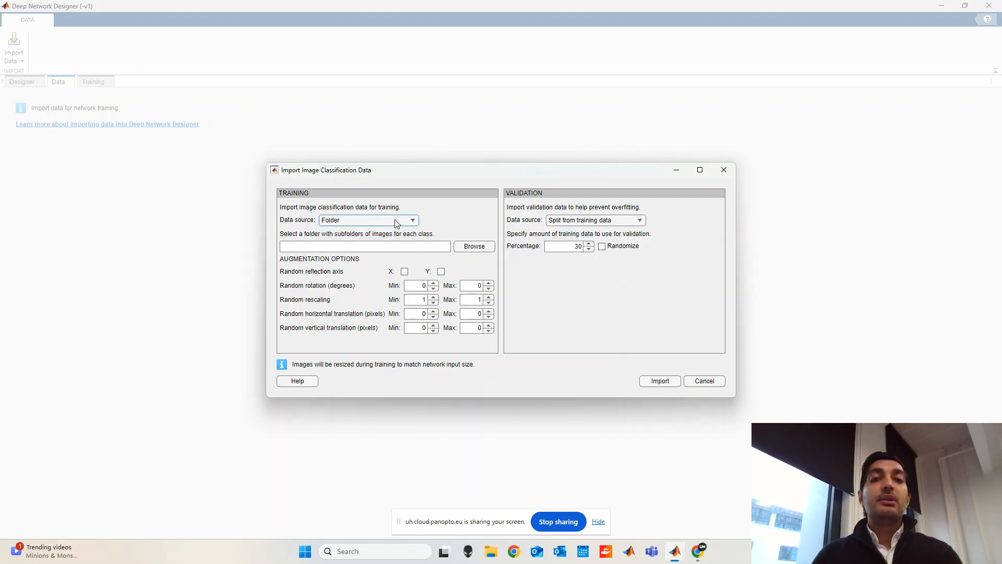
left_click(481, 246)
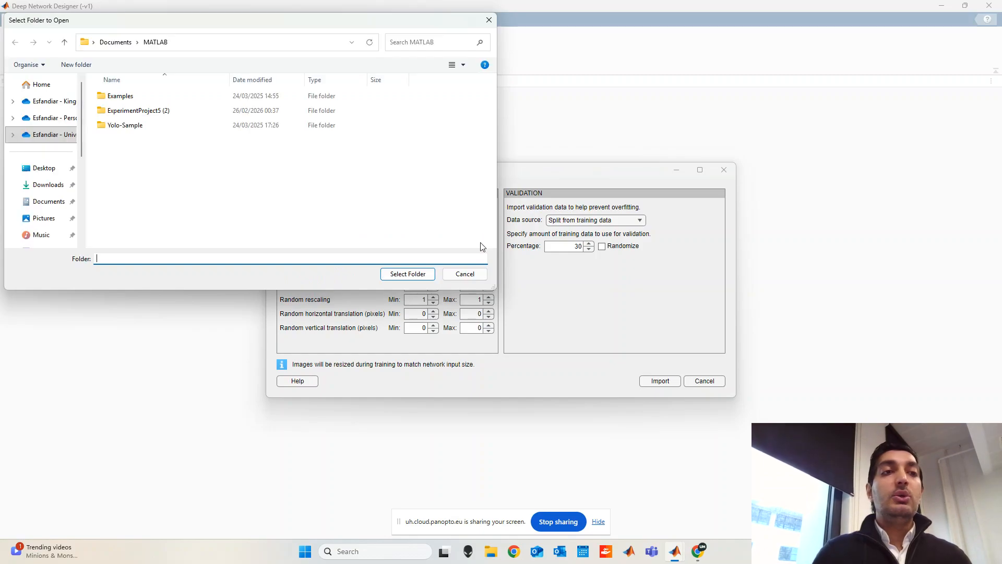
left_click(45, 168)
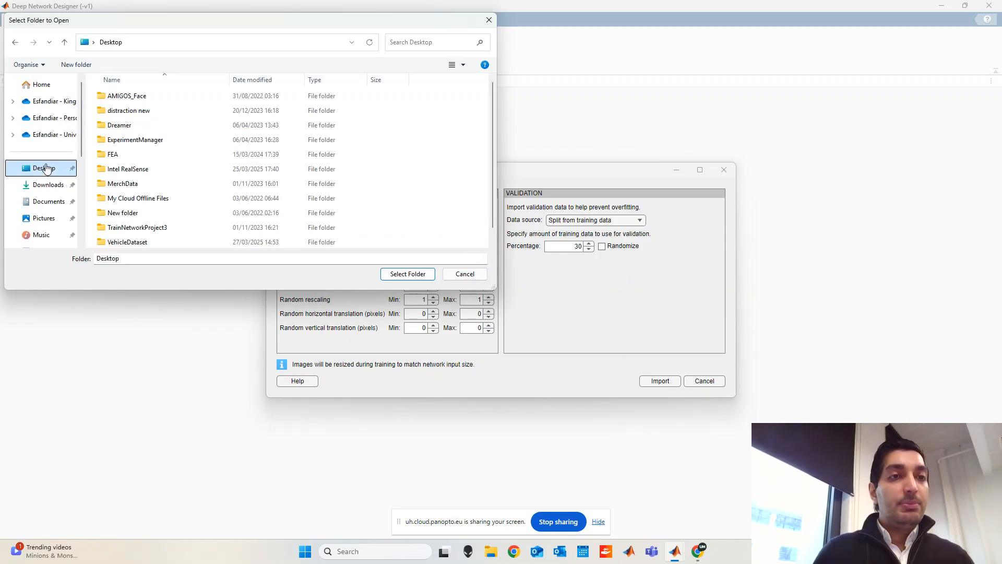
double_click(133, 242)
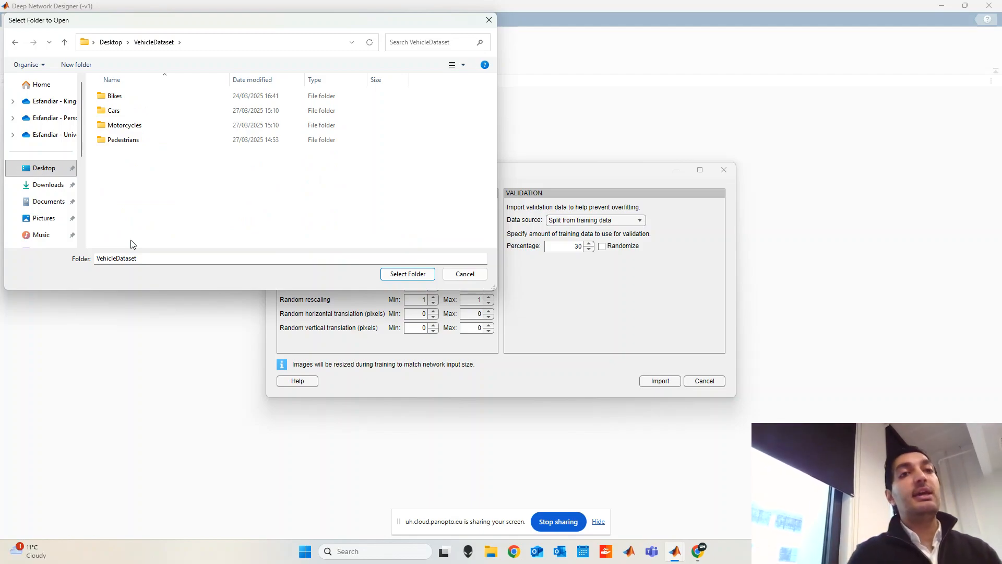
left_click(408, 274)
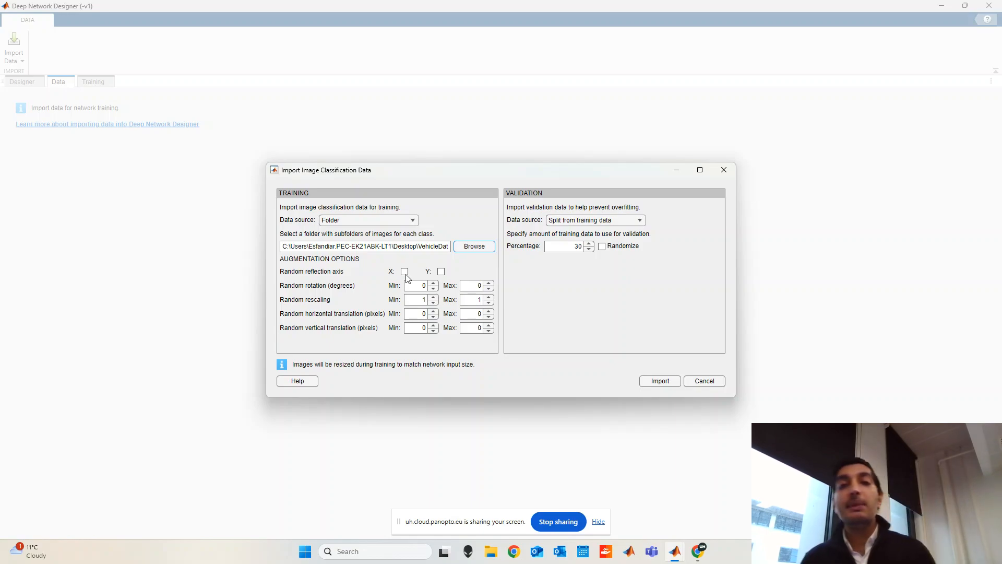
Hold out a randomized 20 percent of the training data for validation and import the dataset
double_click(577, 246)
type("20")
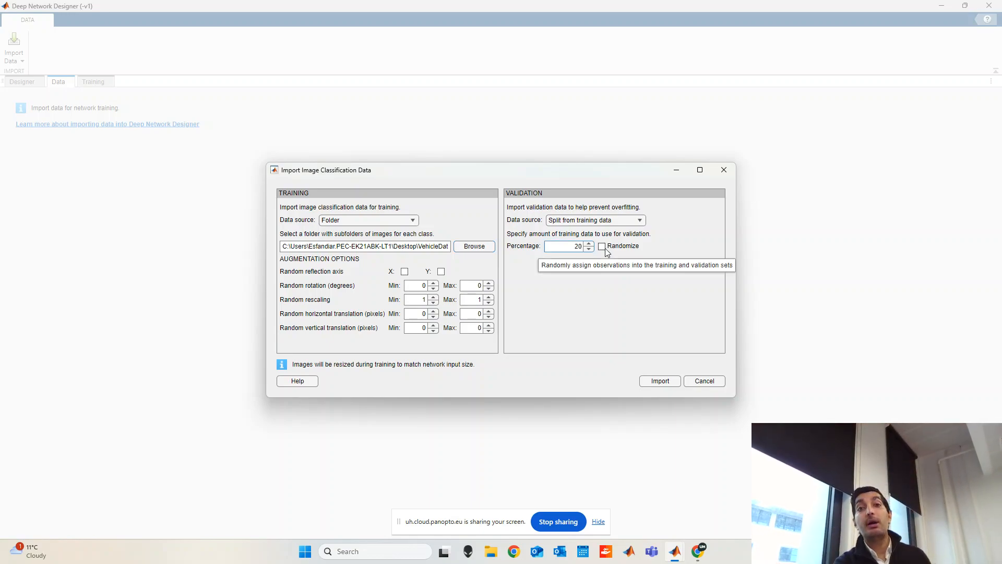
left_click(602, 247)
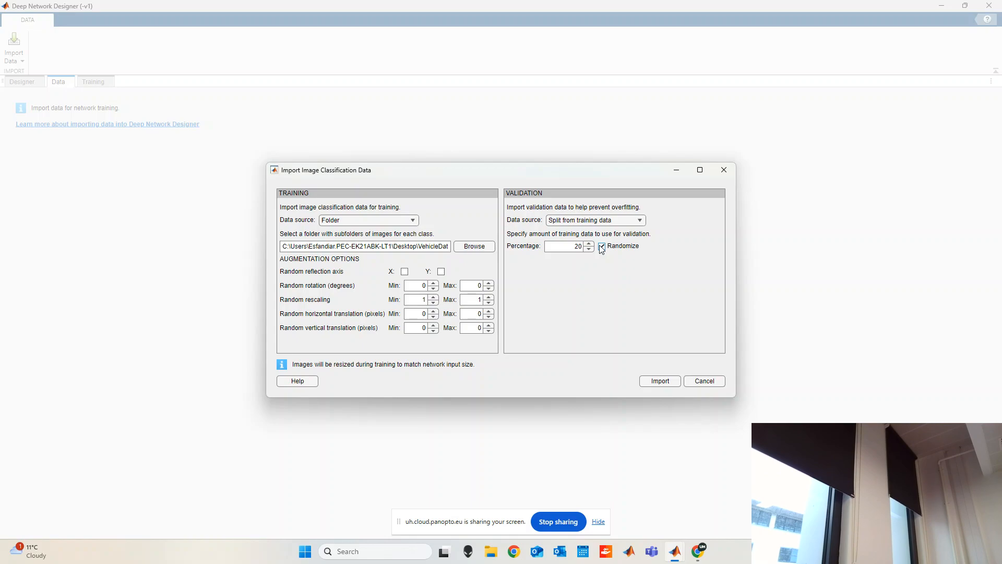
left_click(675, 385)
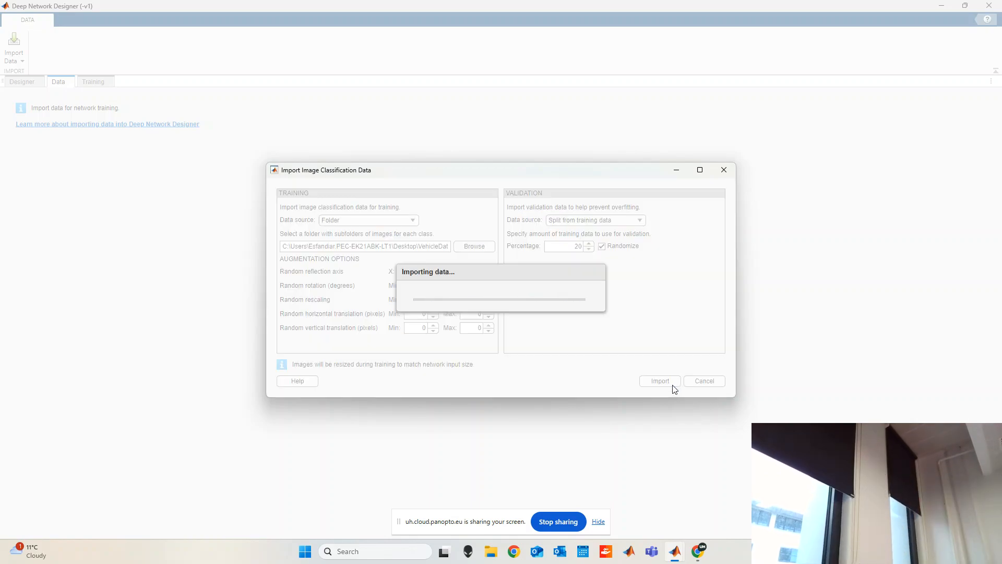
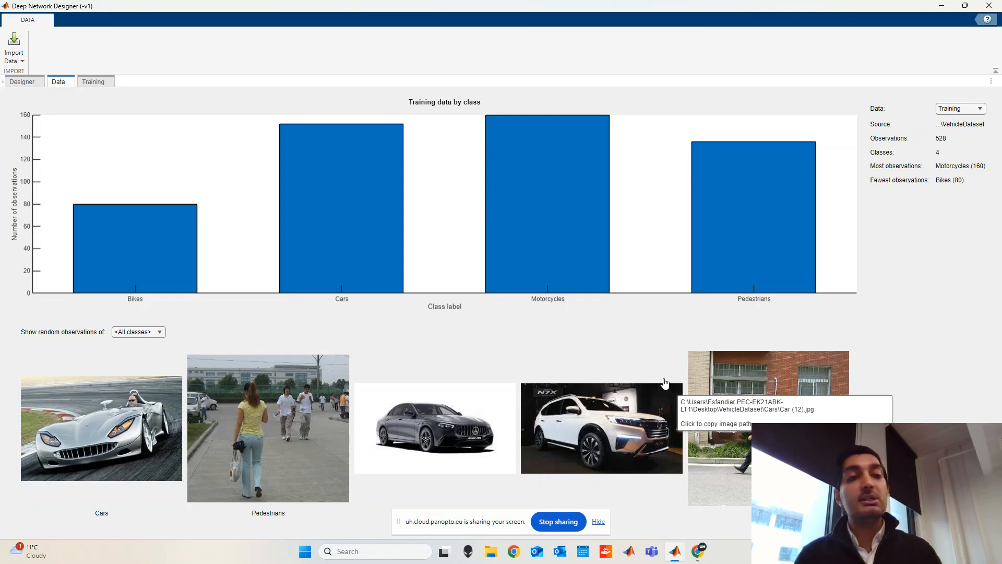
Examine random training images of bikes, cars, motorcycles and pedestrians, plus the class distribution of the validation data
left_click(161, 334)
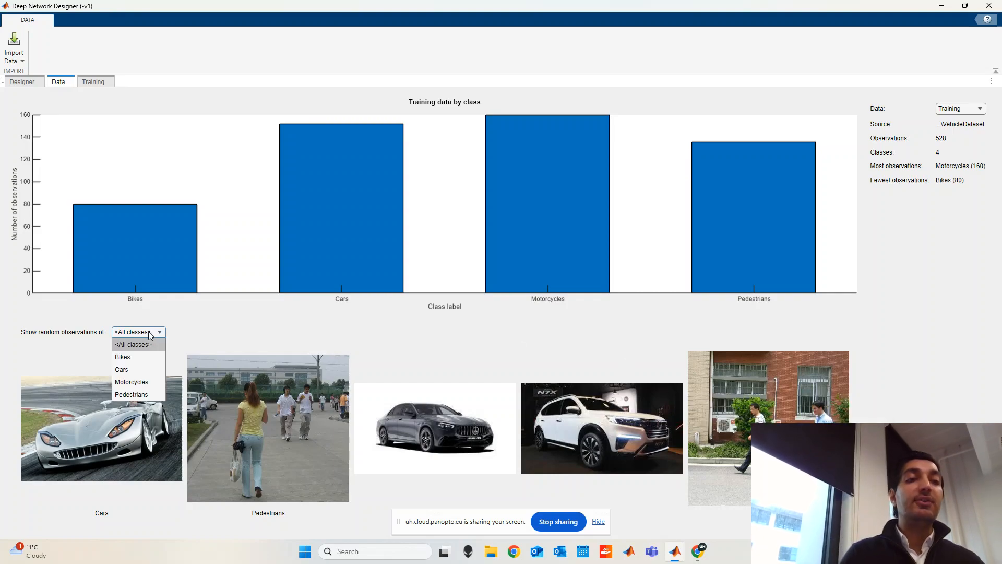
left_click(139, 357)
left_click(141, 334)
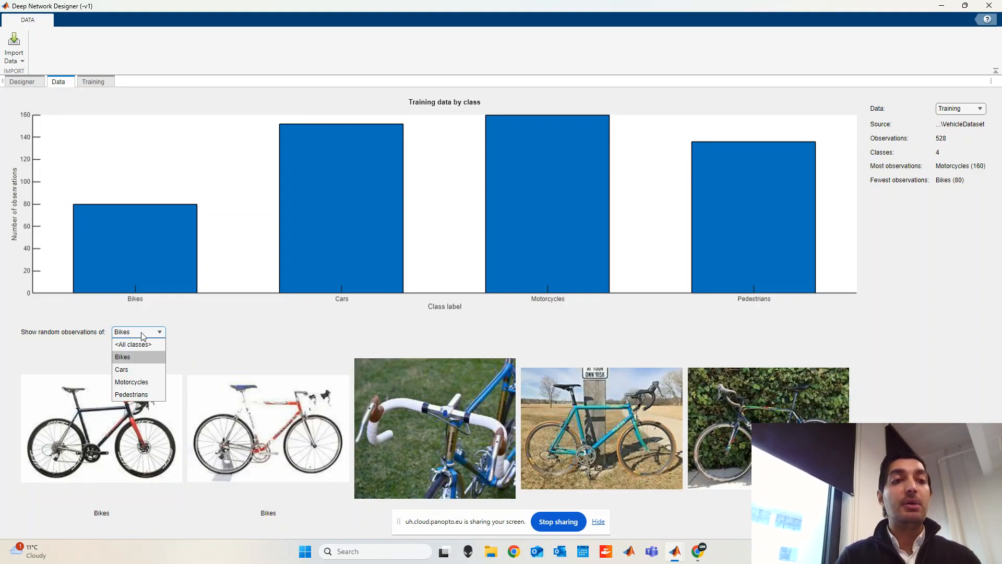
left_click(133, 371)
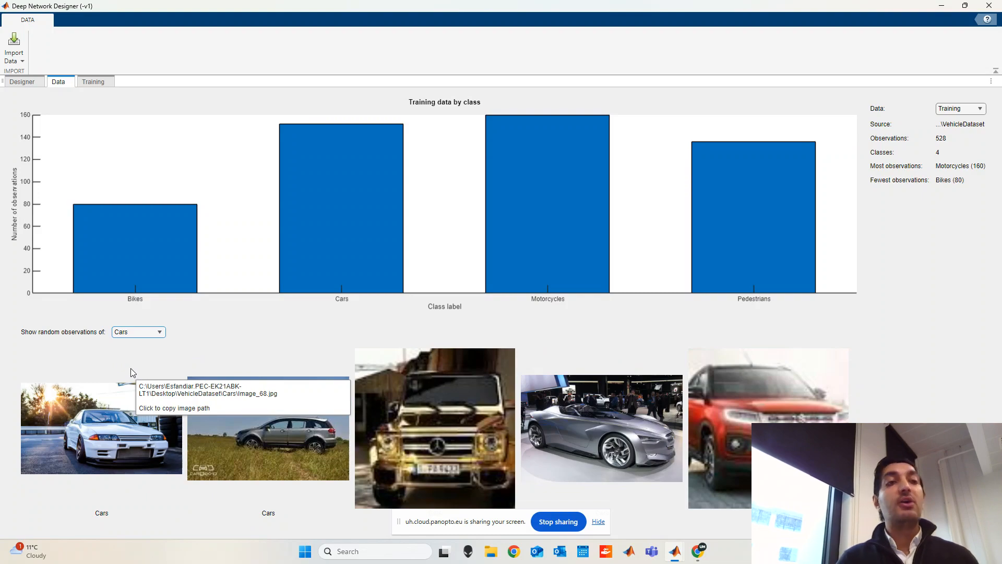
left_click(128, 334)
left_click(132, 381)
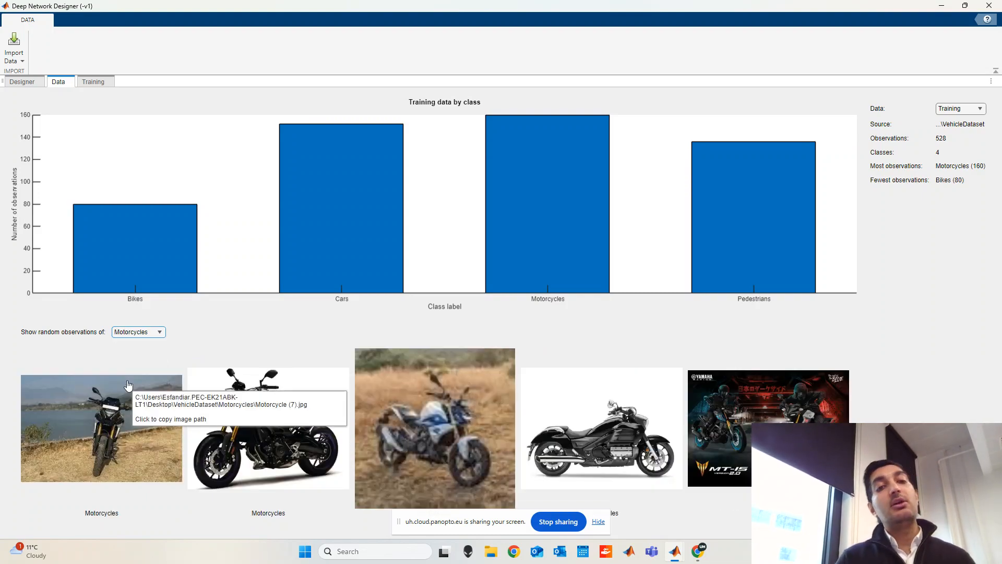
left_click(138, 333)
left_click(134, 394)
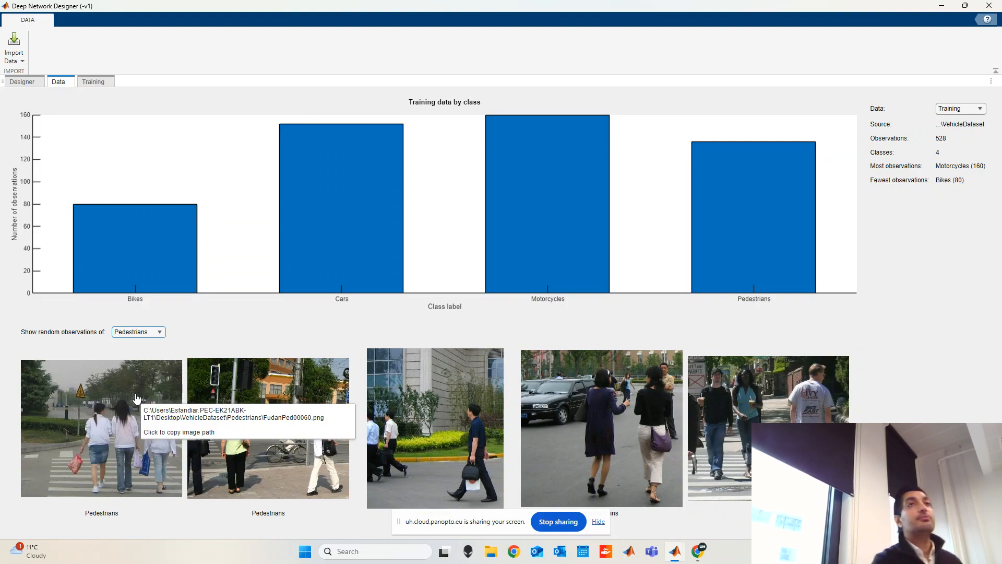
left_click(137, 335)
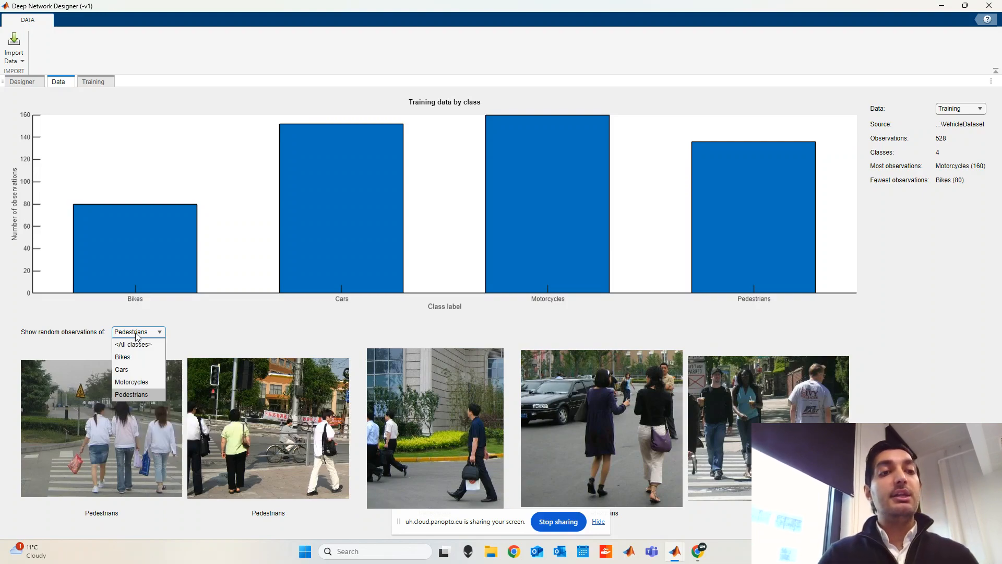
left_click(128, 356)
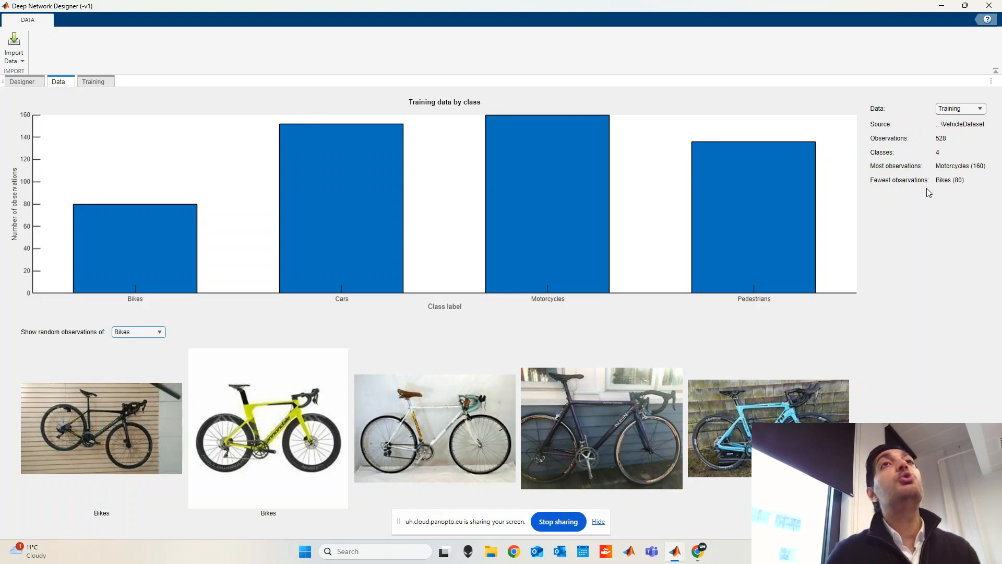
left_click(971, 110)
left_click(963, 134)
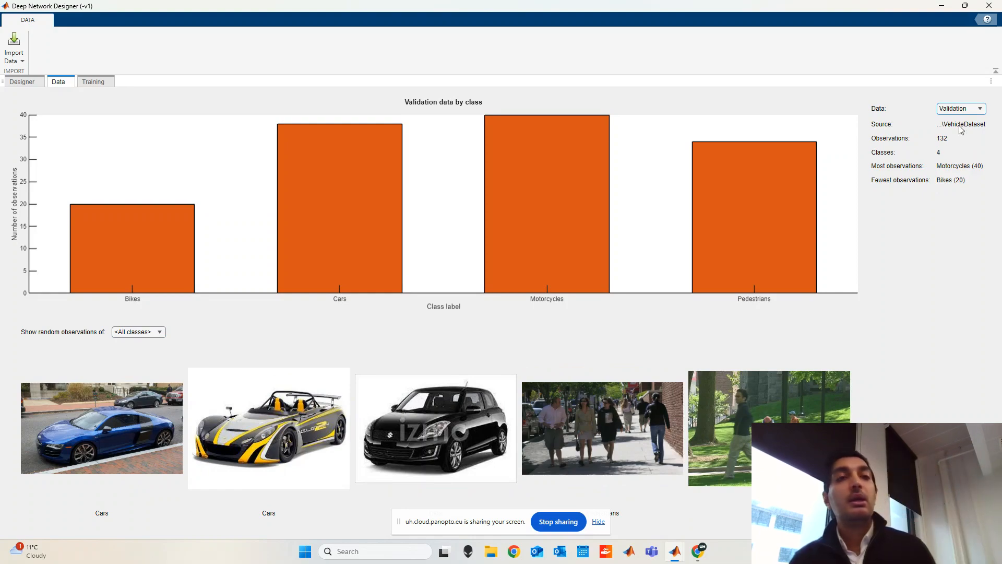
Try to train the network with the default training options
left_click(95, 83)
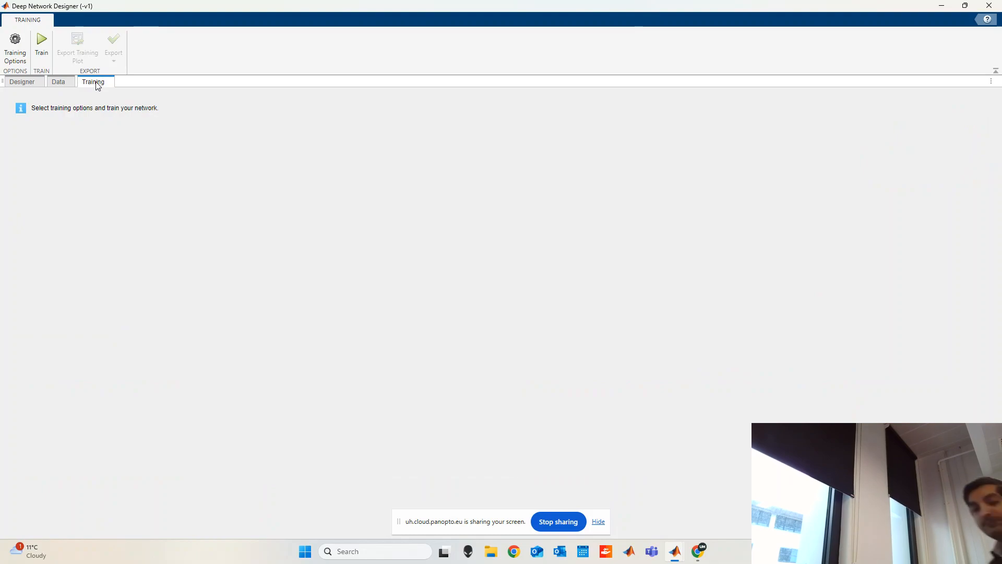
left_click(49, 50)
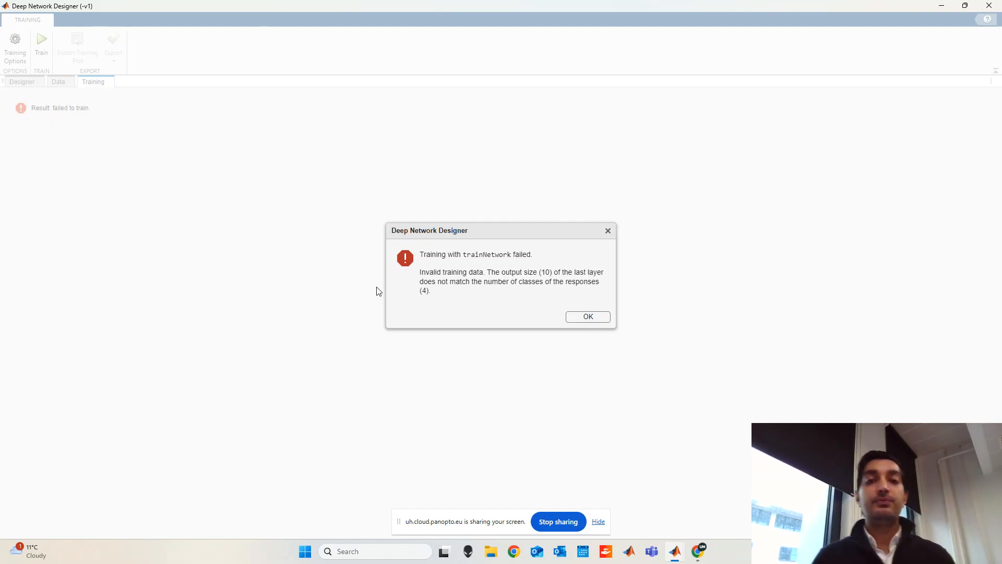
left_click(589, 317)
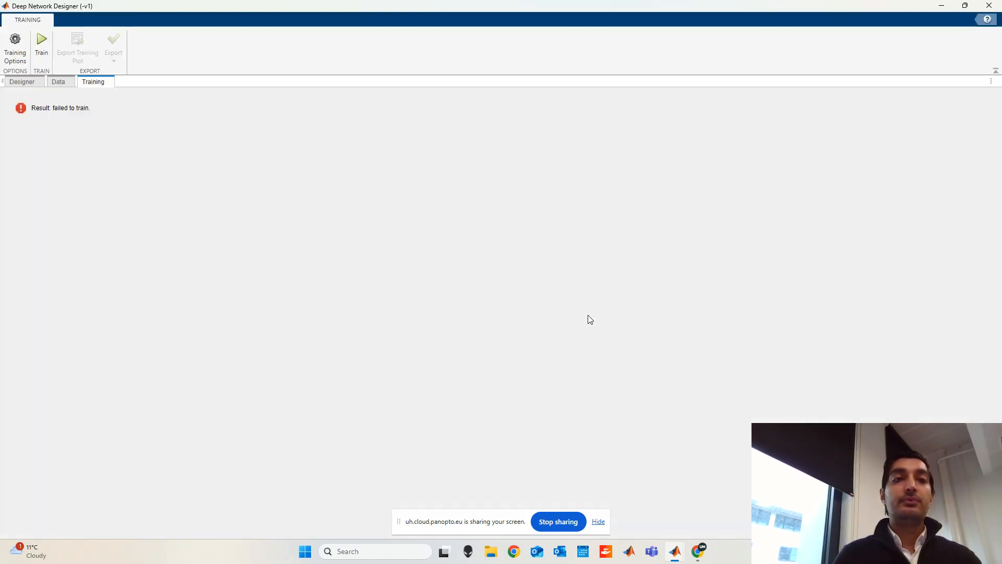
Set the fully connected layer's OutputSize to 4 and train the network with the default training options
left_click(22, 82)
scroll(329, 269, "down", 3)
scroll(329, 269, "down", 5)
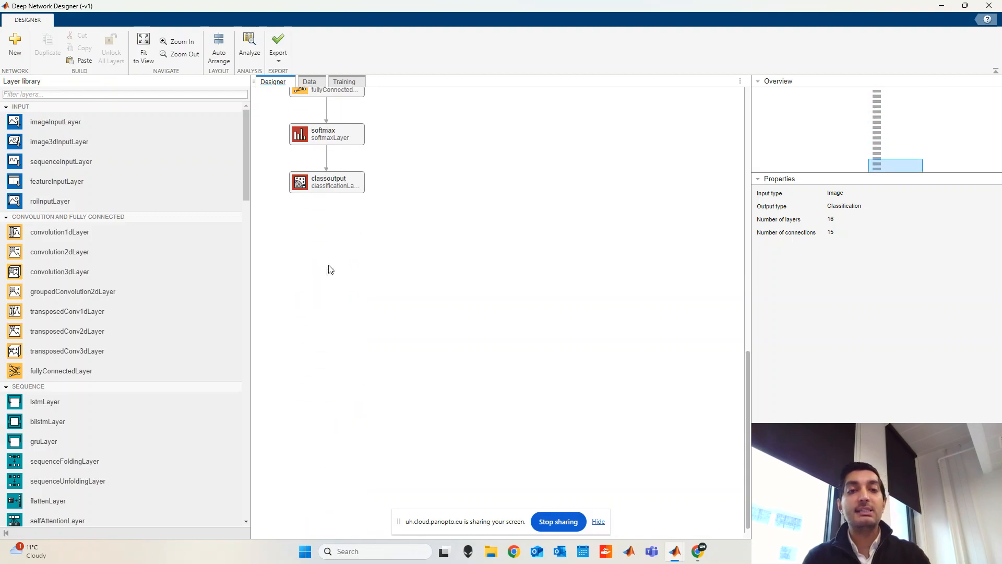
left_click(326, 151)
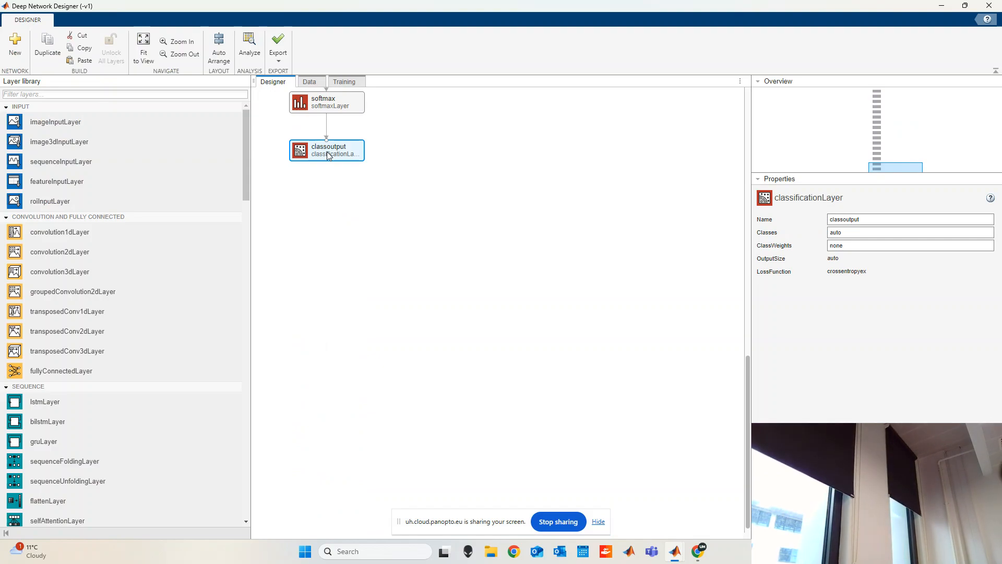
scroll(327, 151, "up", 2)
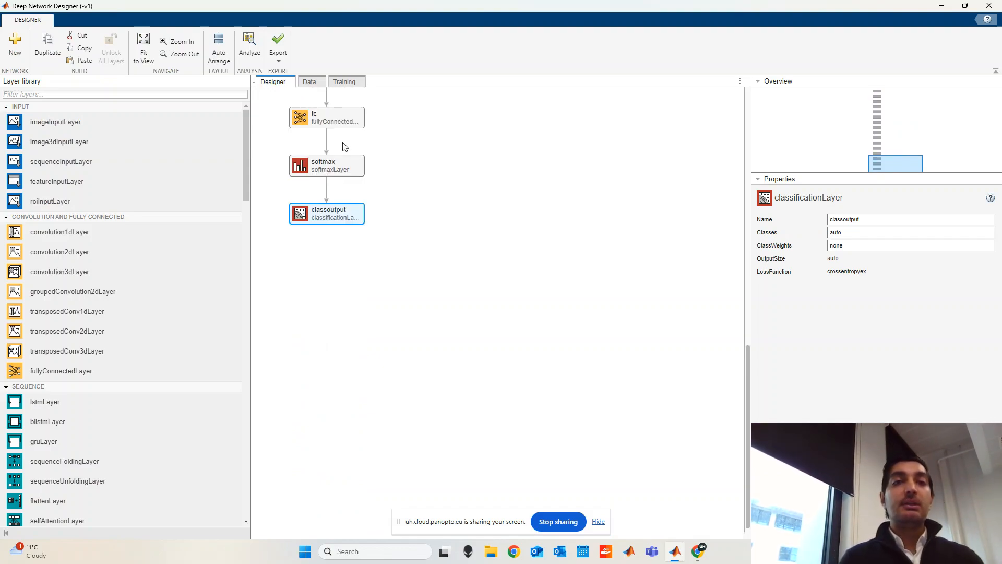
left_click(336, 163)
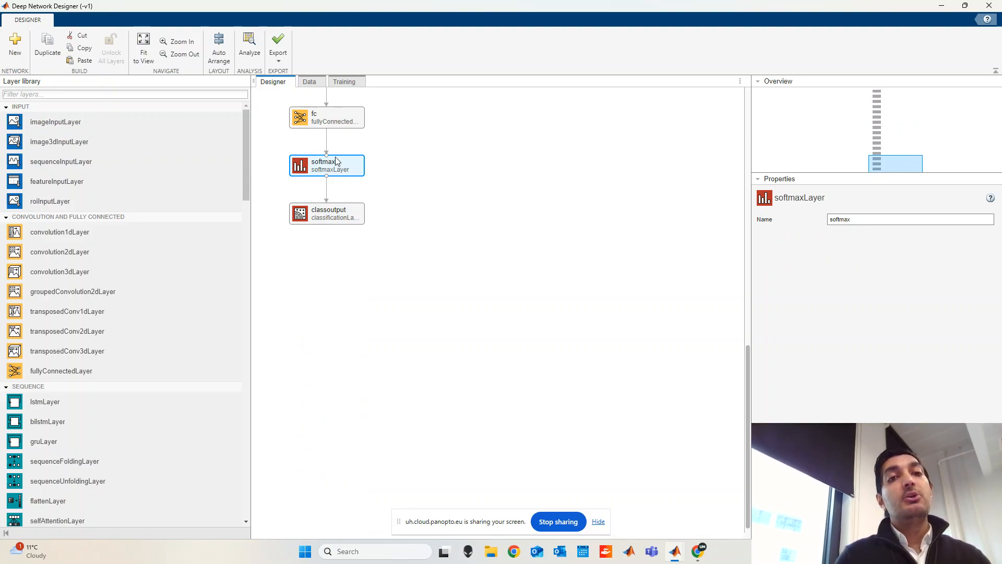
left_click(341, 126)
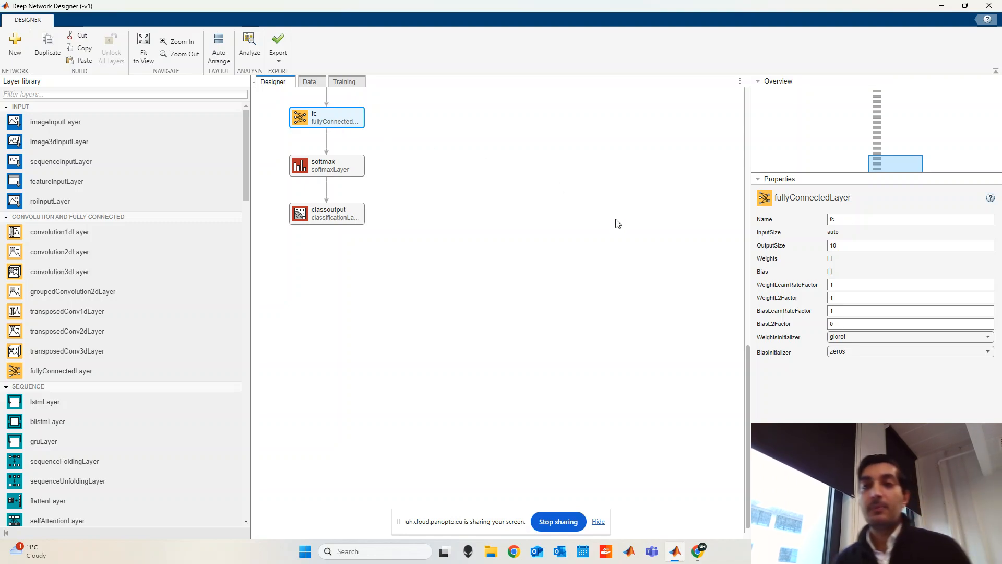
left_click_drag(838, 246, 804, 251)
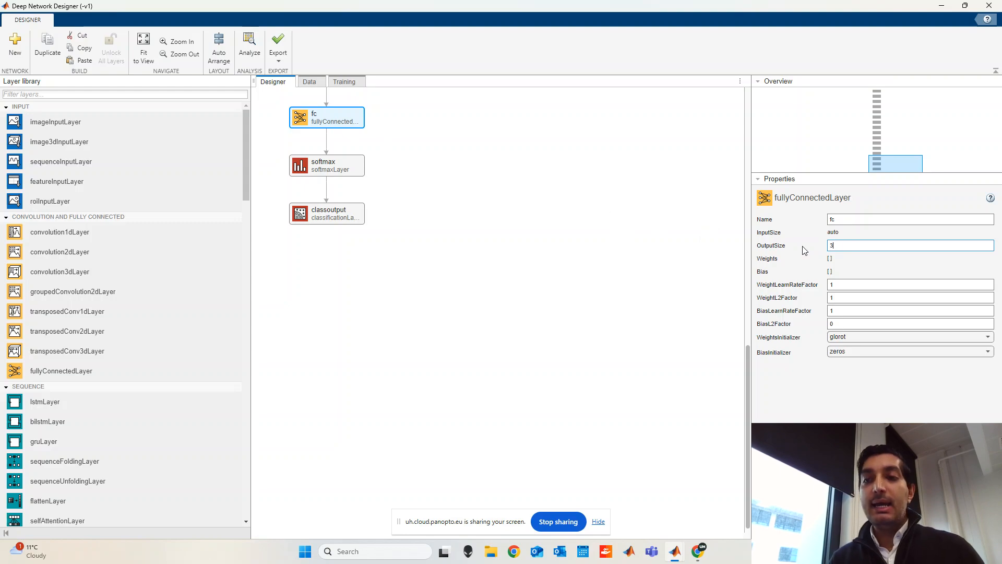
key("BackSpace")
type("4")
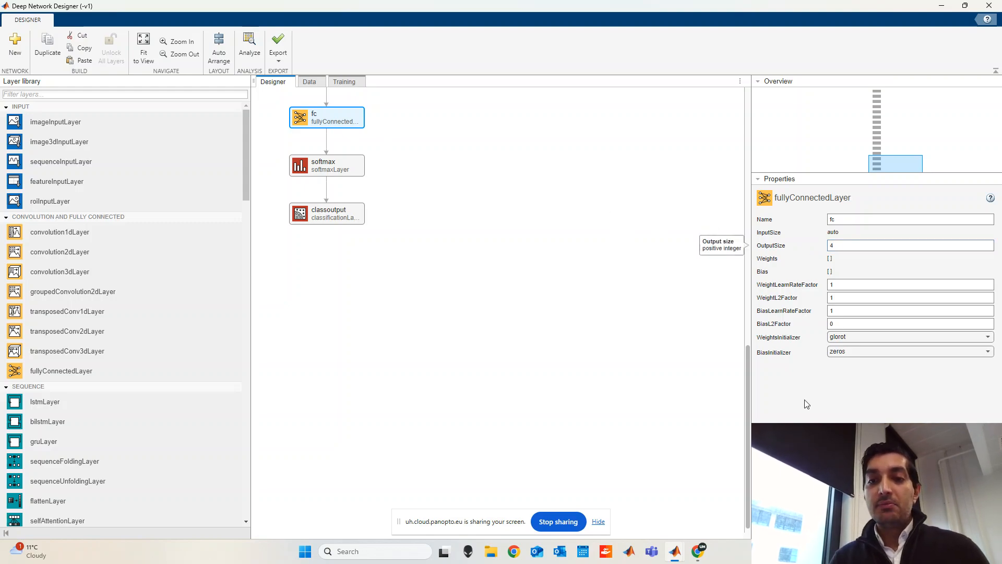
left_click(349, 82)
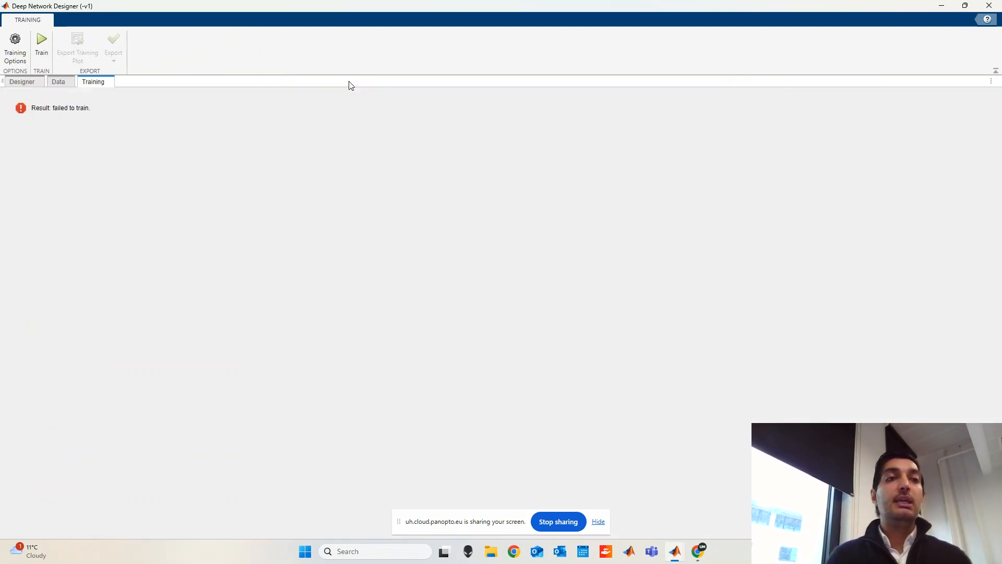
left_click(44, 50)
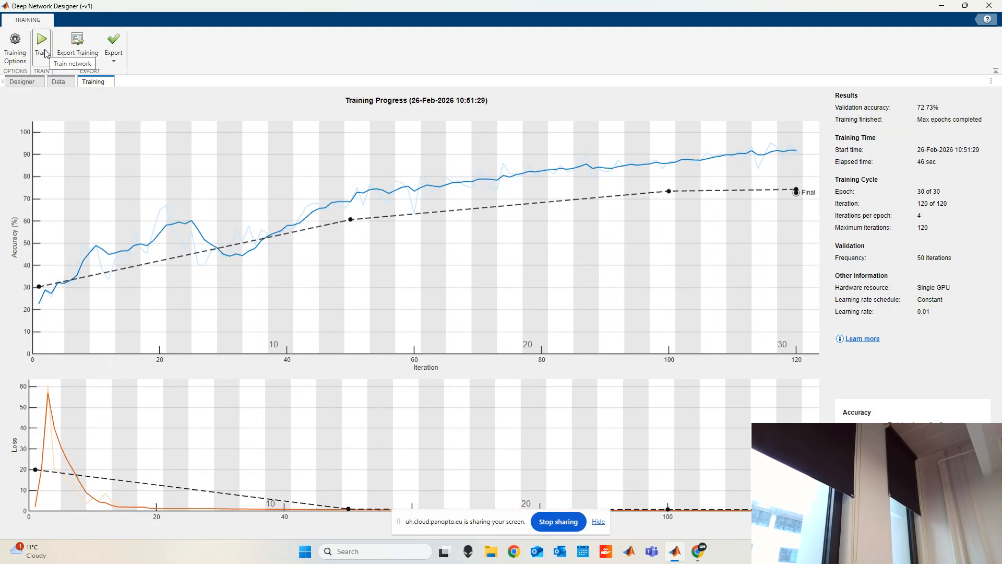
Set the training options to InitialLearnRate 0.001, MiniBatchSize 32, MaxEpochs 10 and ValidationFrequency 30
left_click(15, 59)
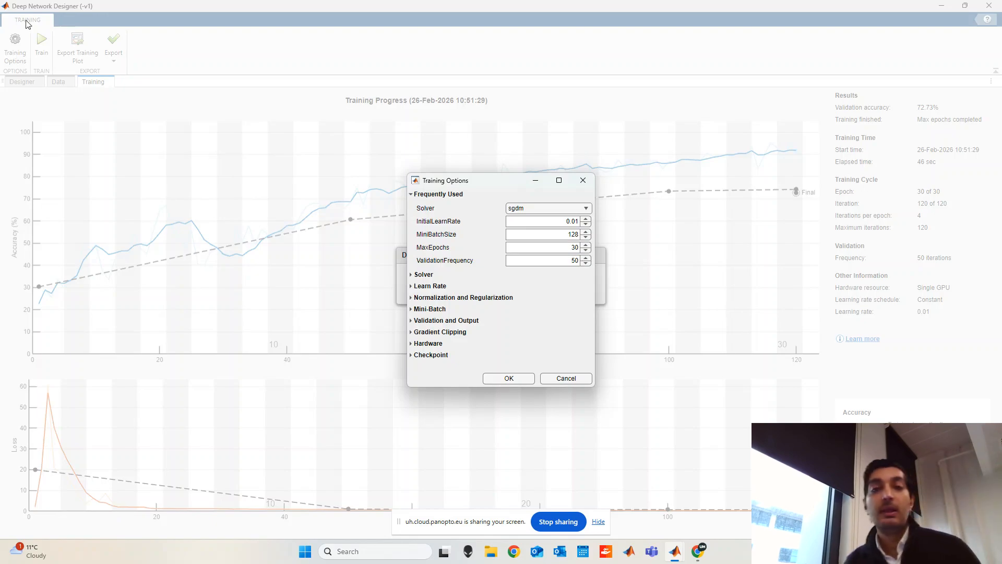
left_click(572, 222)
type("0")
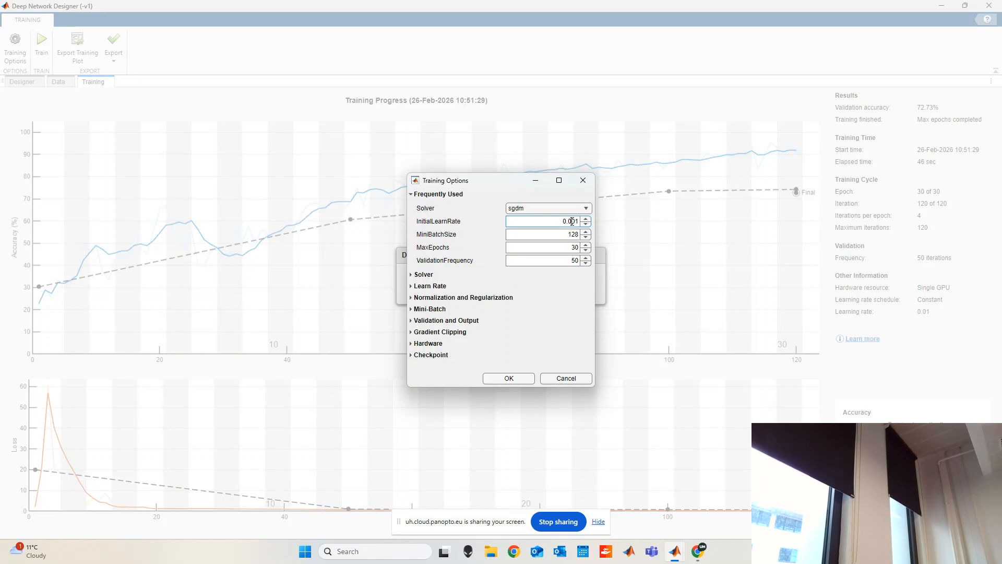
key("Tab")
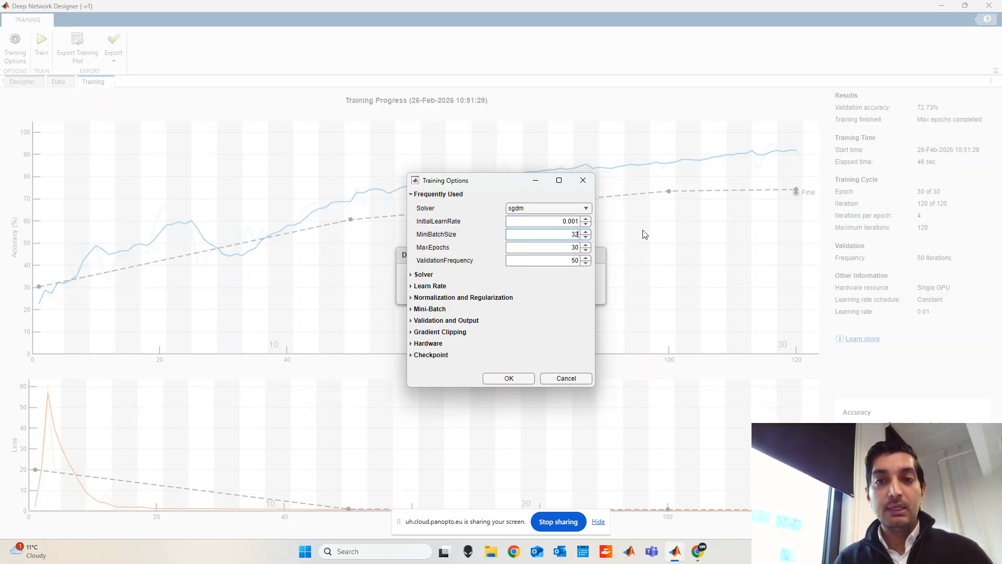
type("32")
key("Tab")
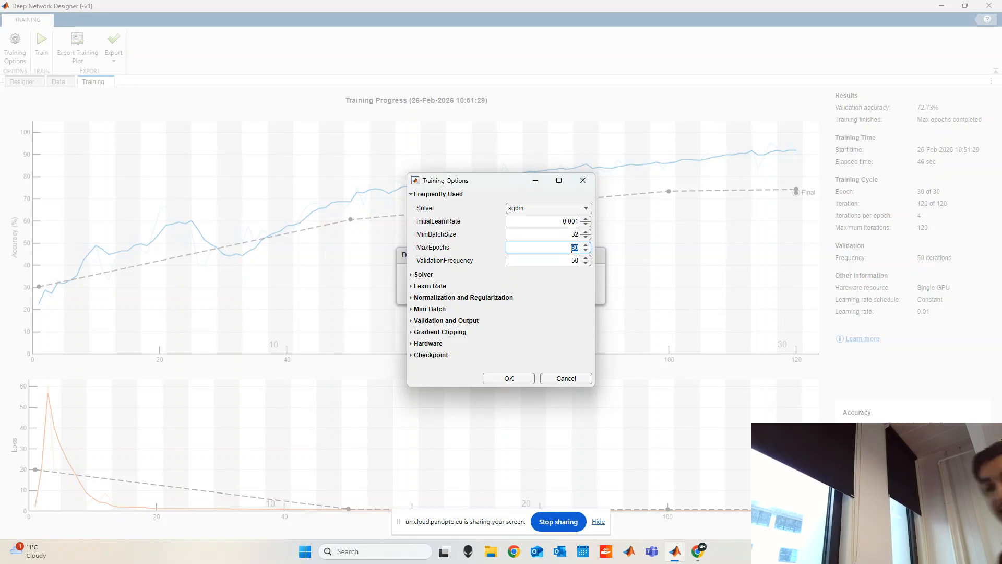
type("10")
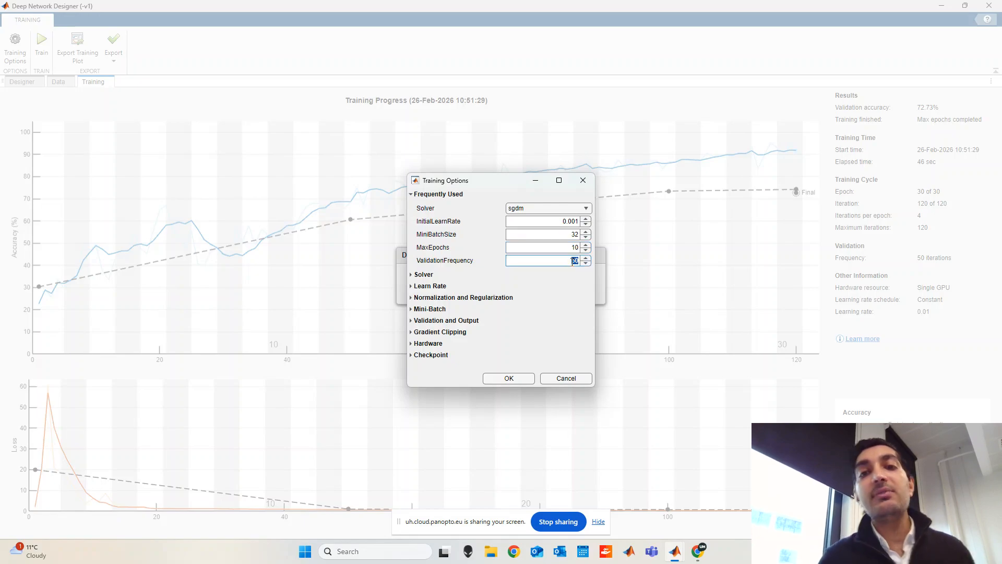
double_click(574, 261)
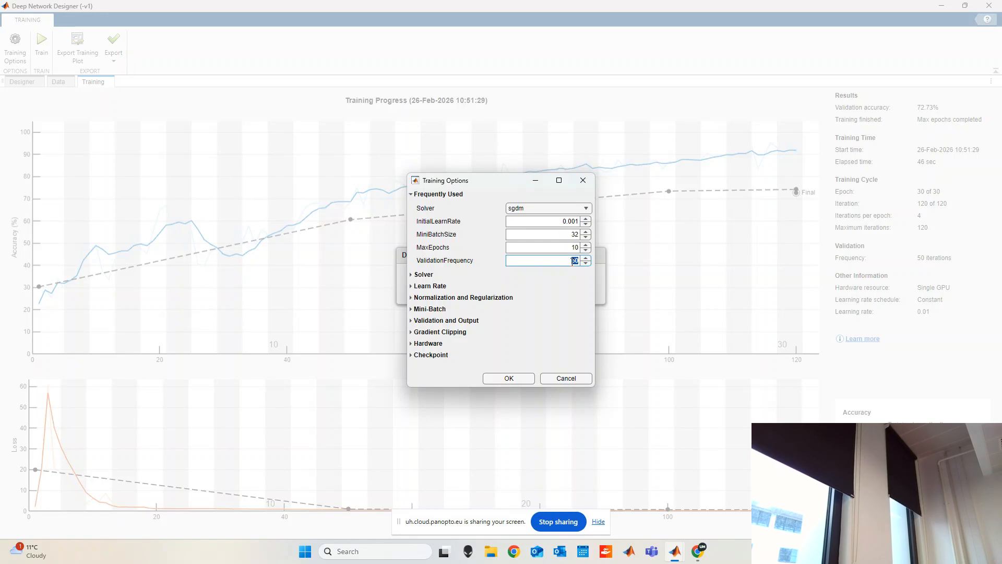
type("30")
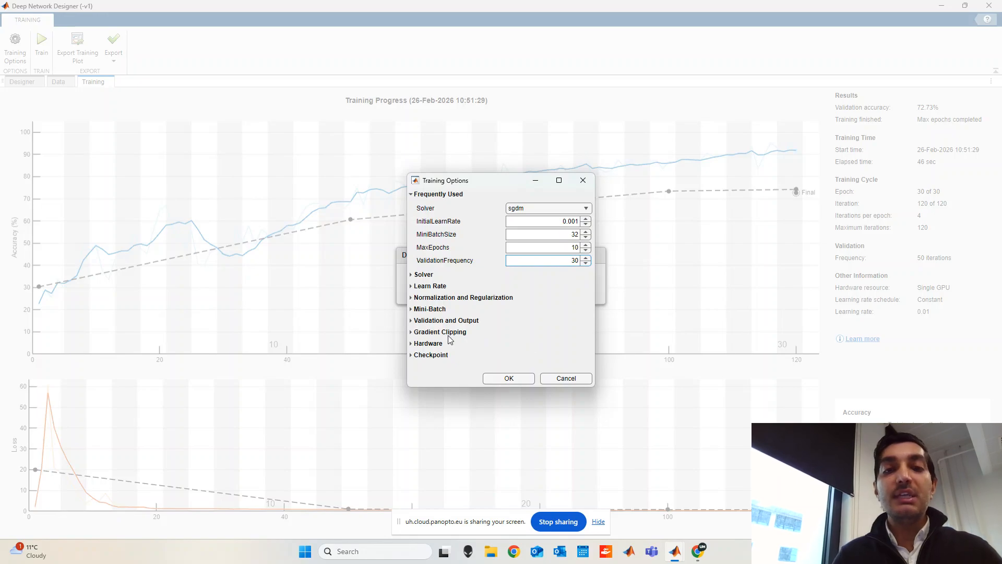
Review the mini-batch shuffle and hardware execution environment options, accept the training options and retrain the network, discarding the previous results
left_click(411, 309)
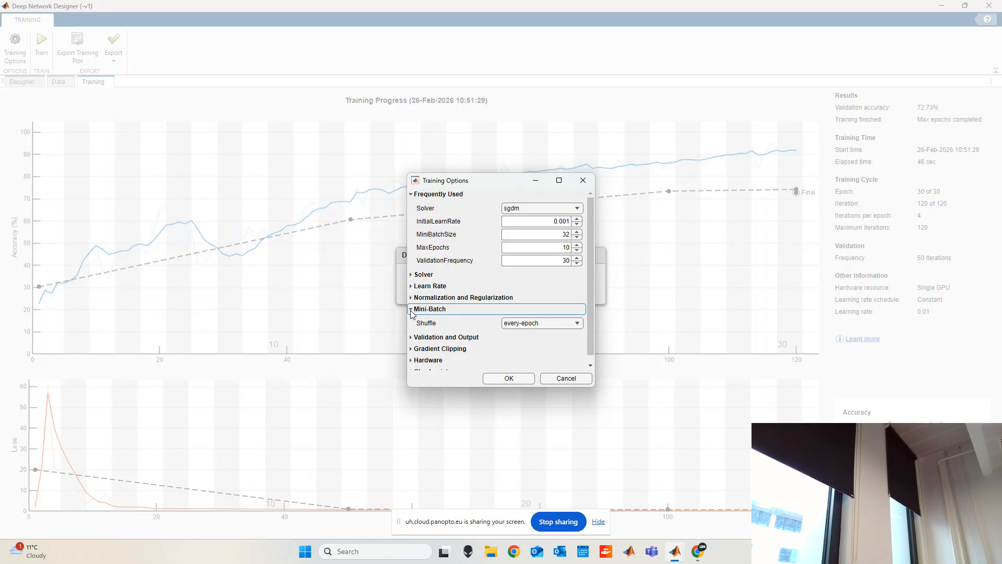
left_click(426, 360)
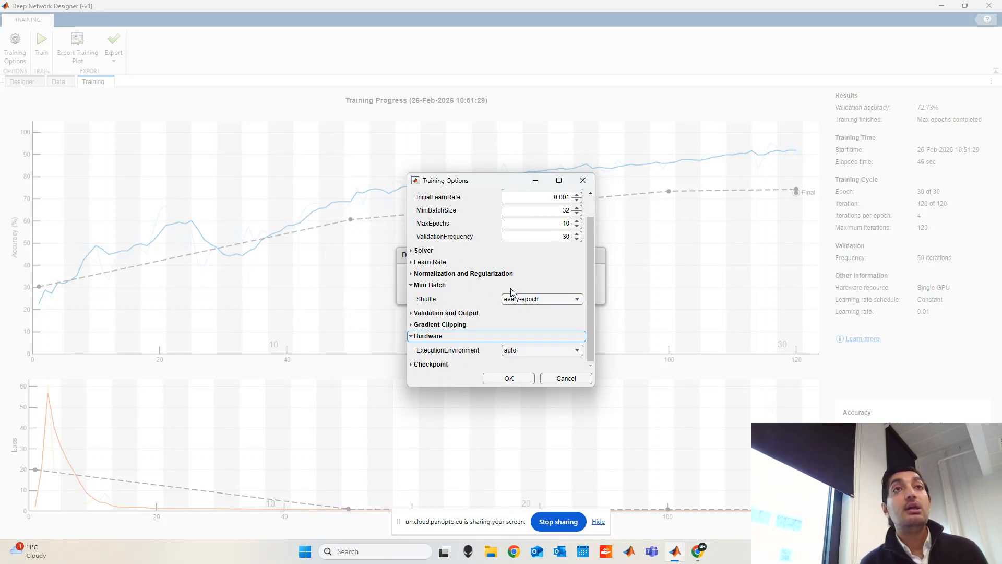
left_click(544, 348)
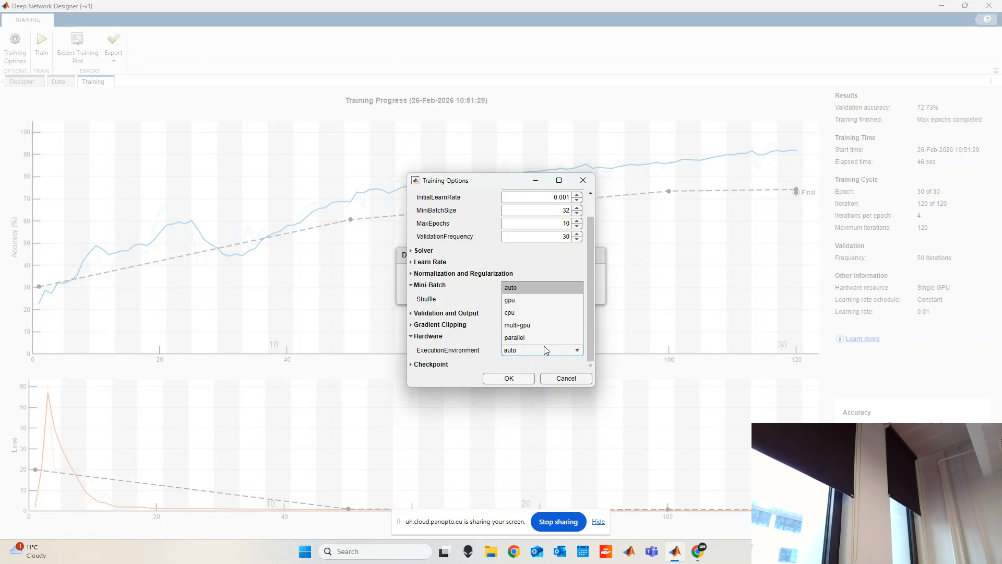
left_click(521, 364)
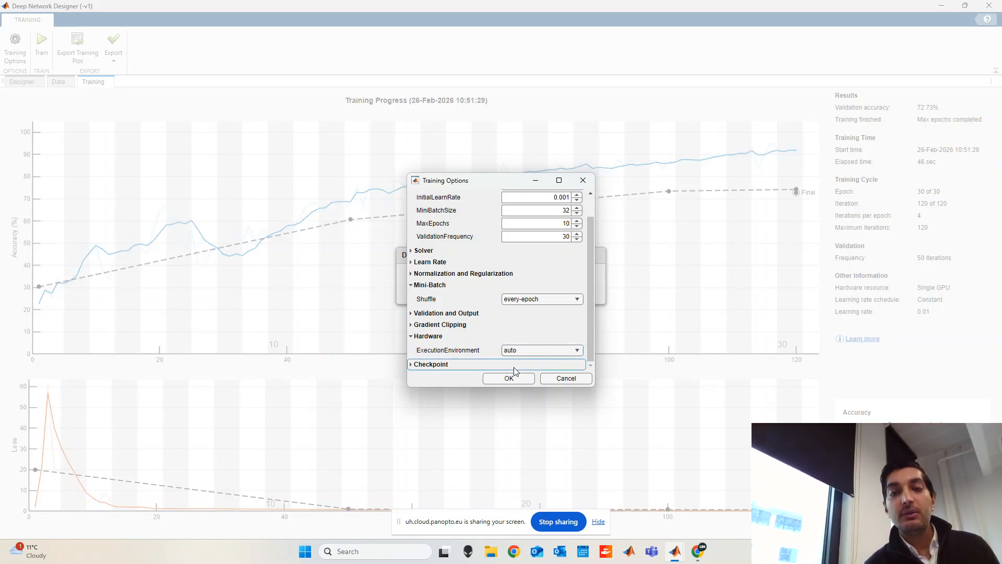
left_click(506, 378)
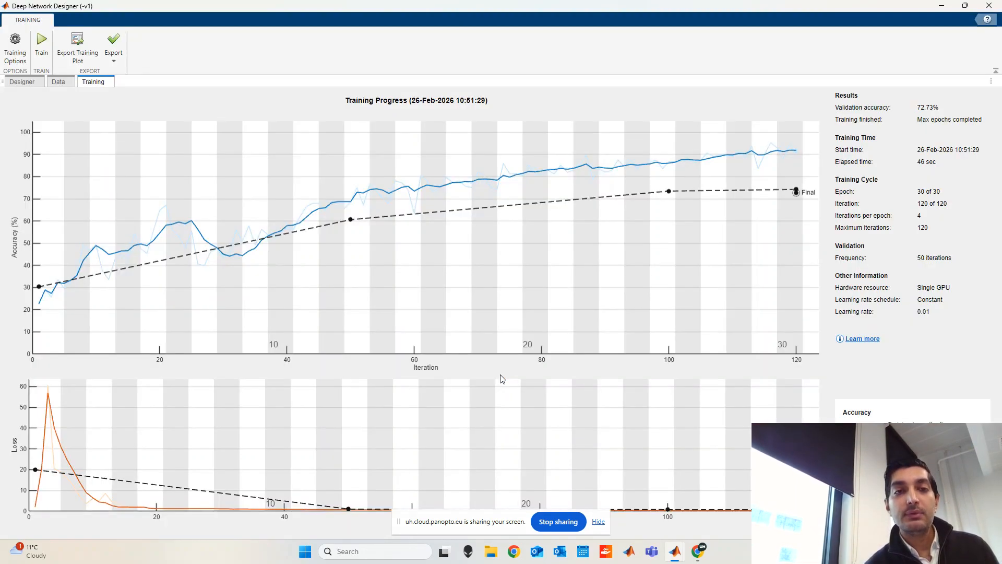
left_click(44, 52)
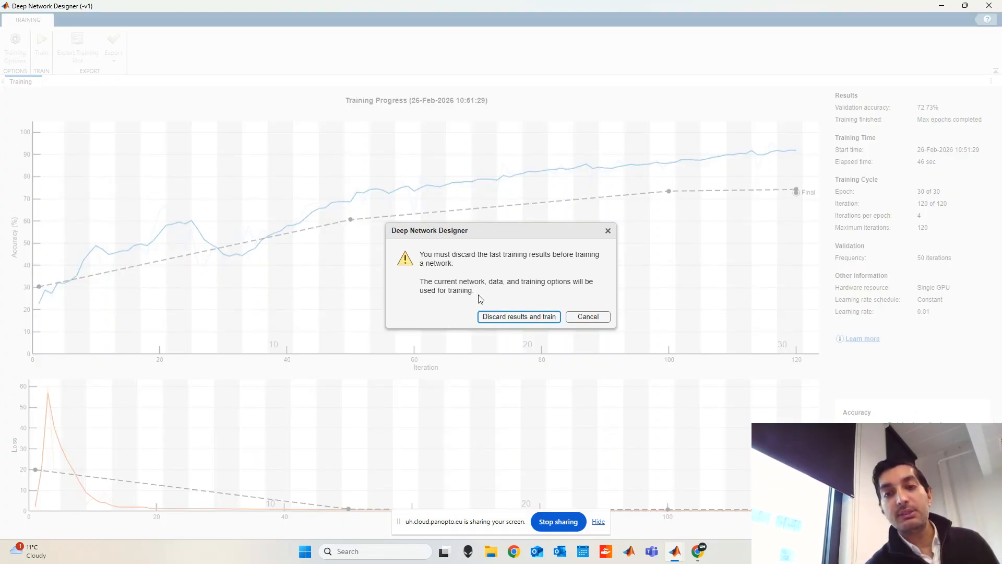
left_click(491, 317)
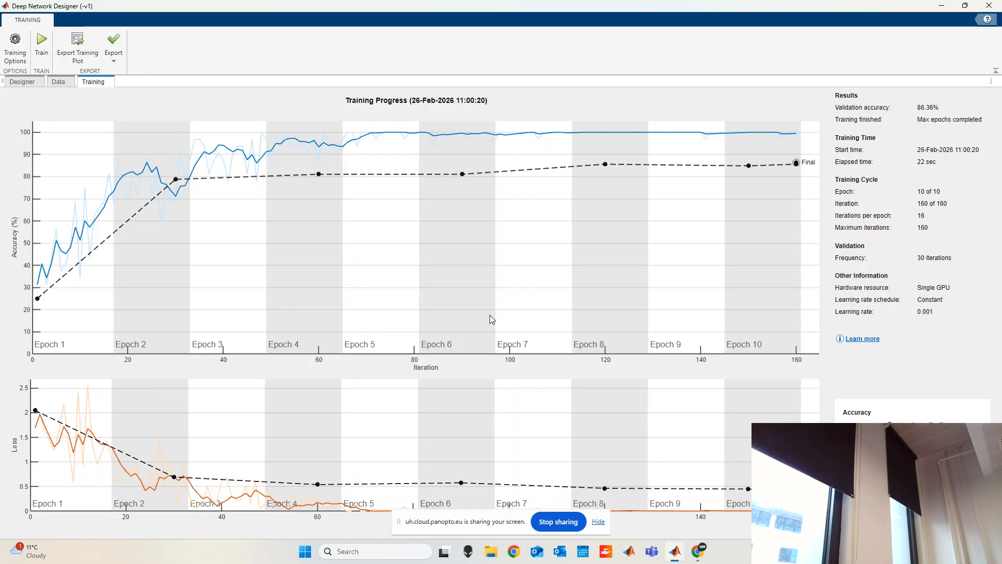
Set InitialLearnRate to 0.0001 and retrain the network, discarding the previous results
left_click(16, 58)
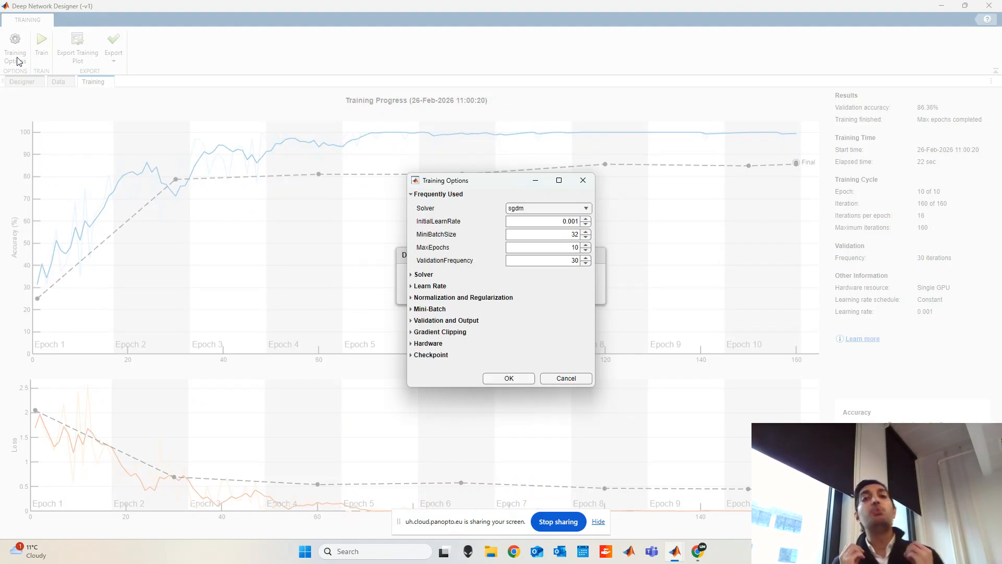
double_click(575, 221)
left_click(575, 221)
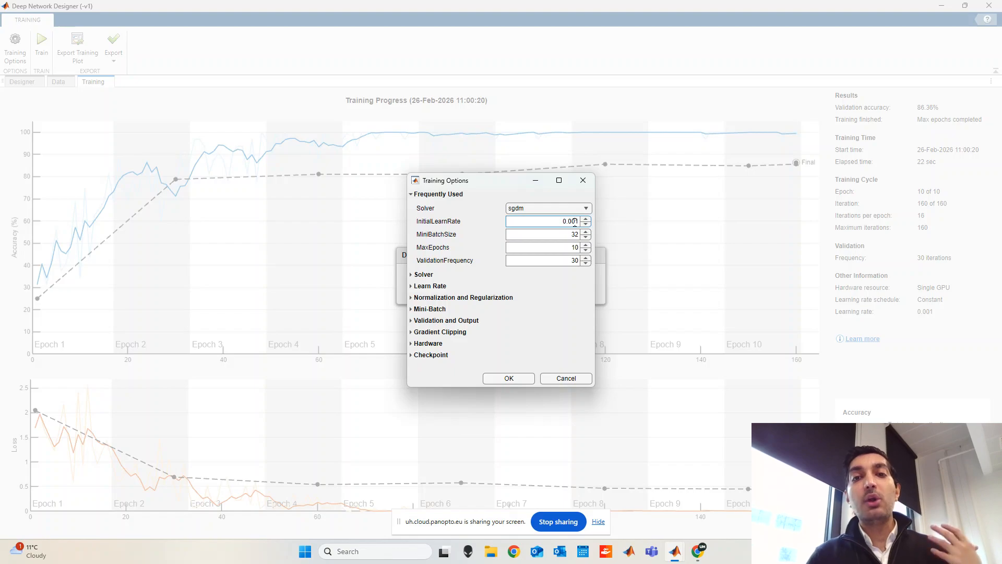
type("0")
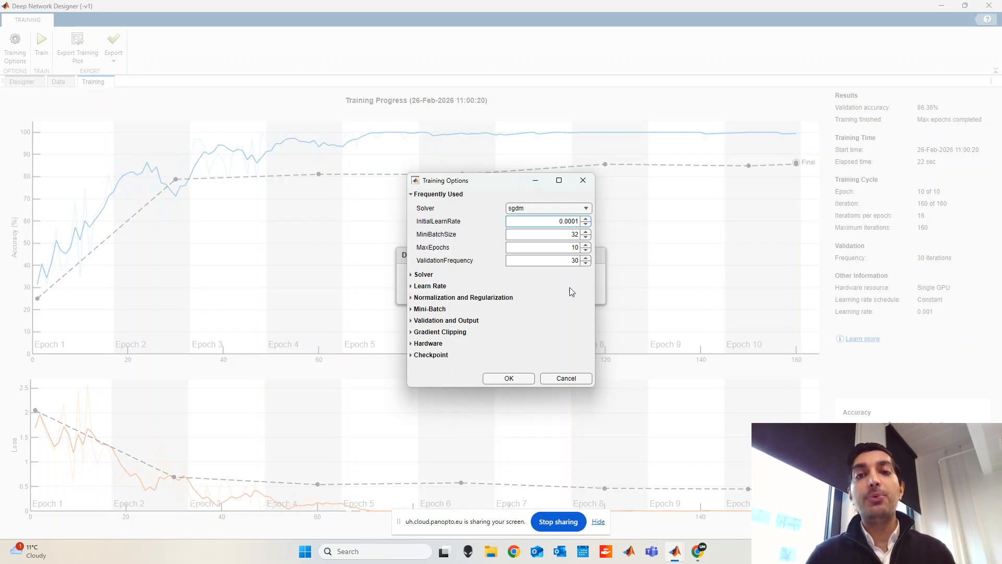
left_click(510, 379)
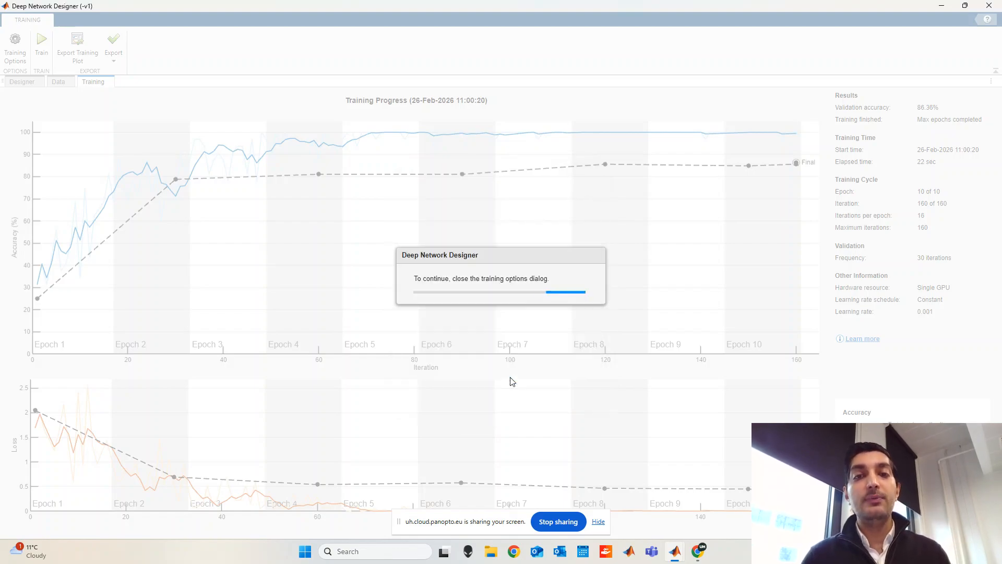
left_click(50, 62)
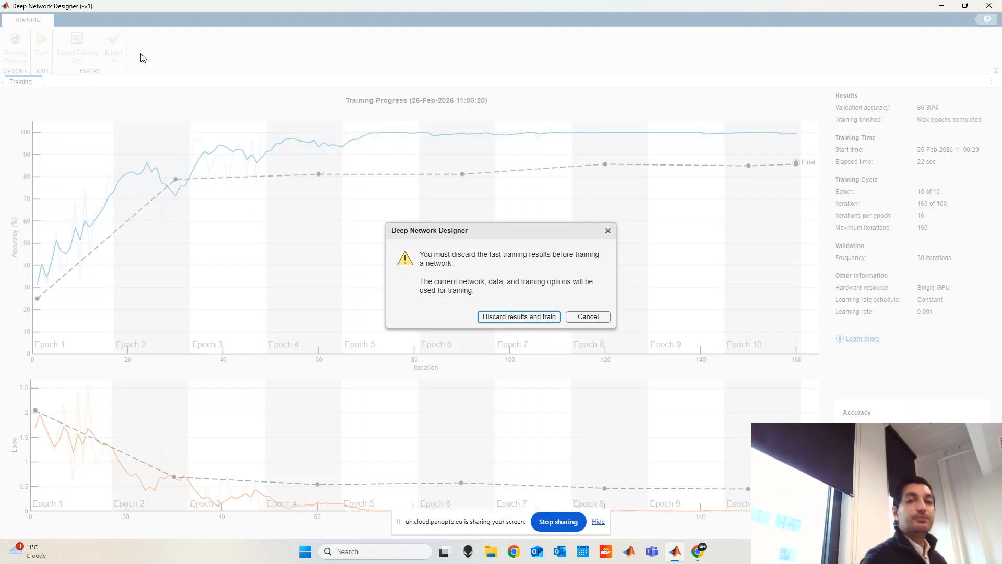
left_click(532, 317)
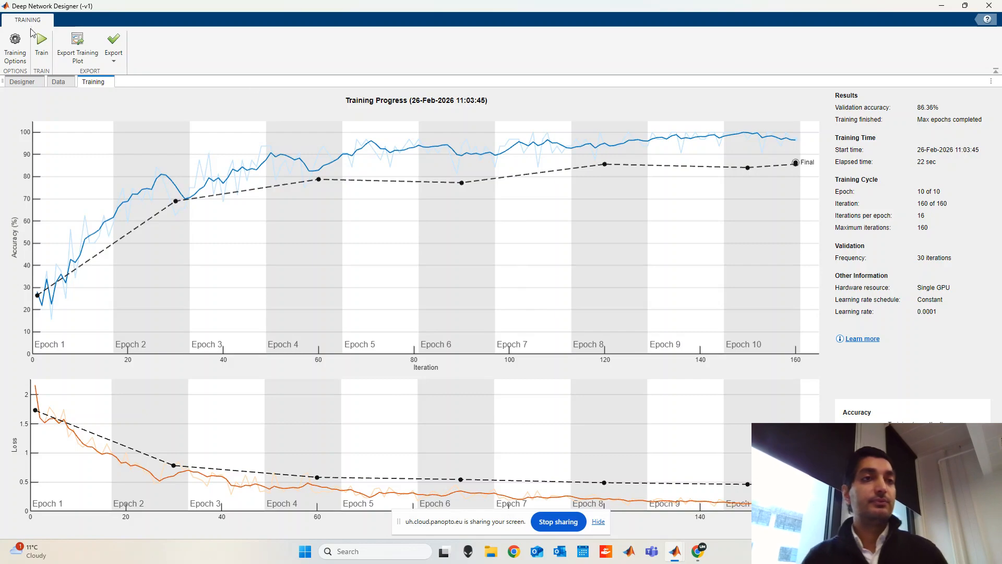
Set InitialLearnRate to 0.001 and MiniBatchSize to 64, and retrain the network, discarding the previous results
left_click(15, 46)
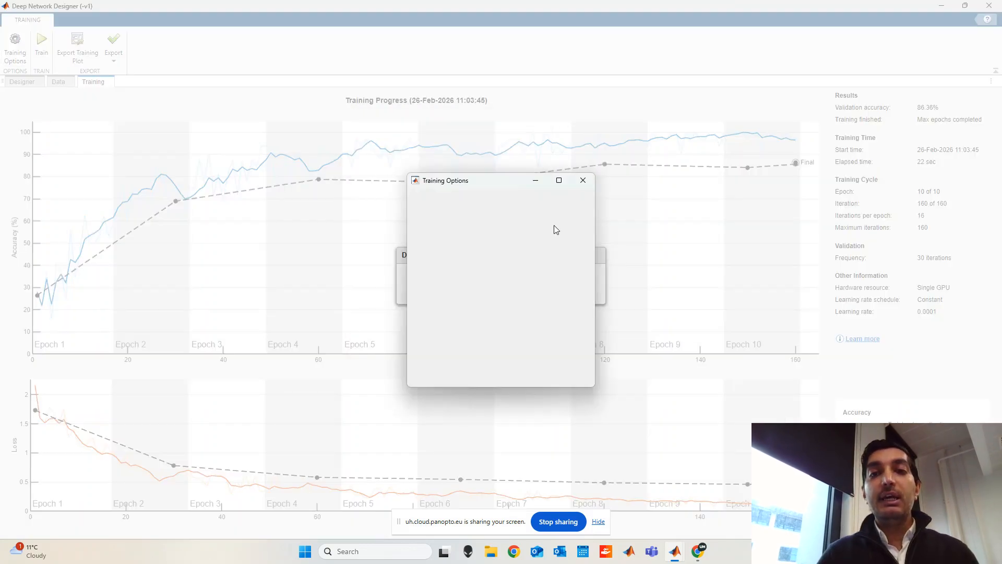
left_click(567, 219)
left_click(569, 219)
left_click(576, 234)
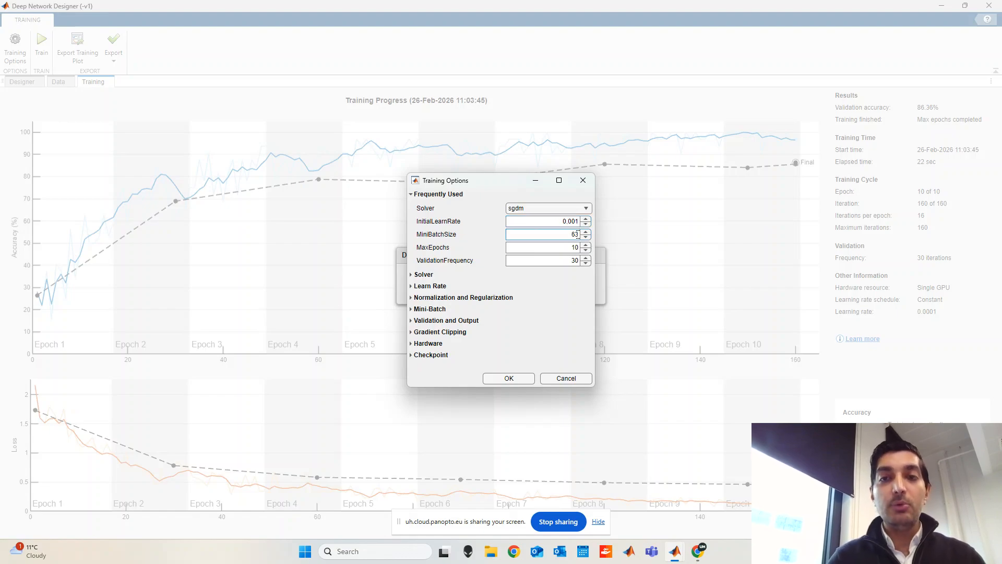
type("64")
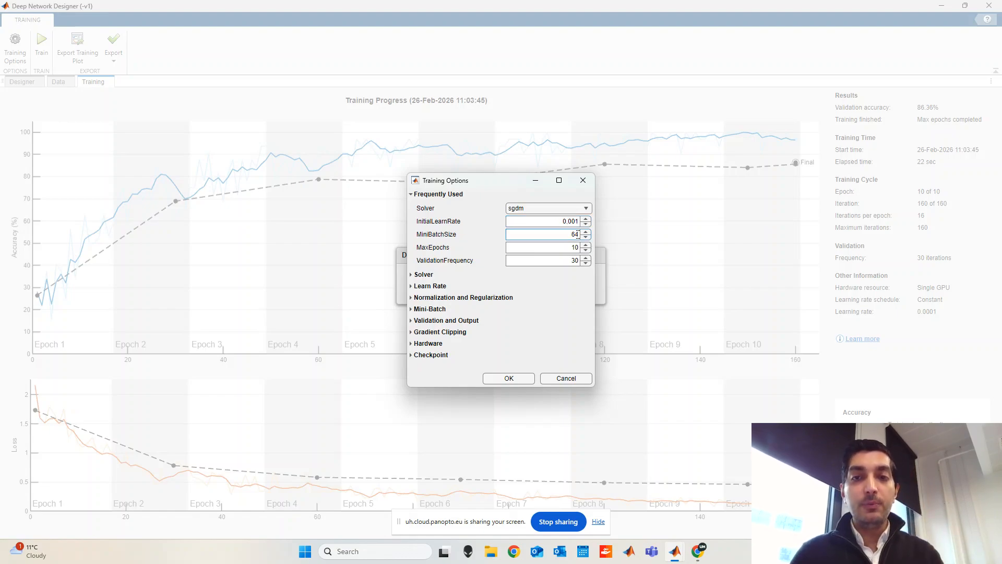
left_click(507, 379)
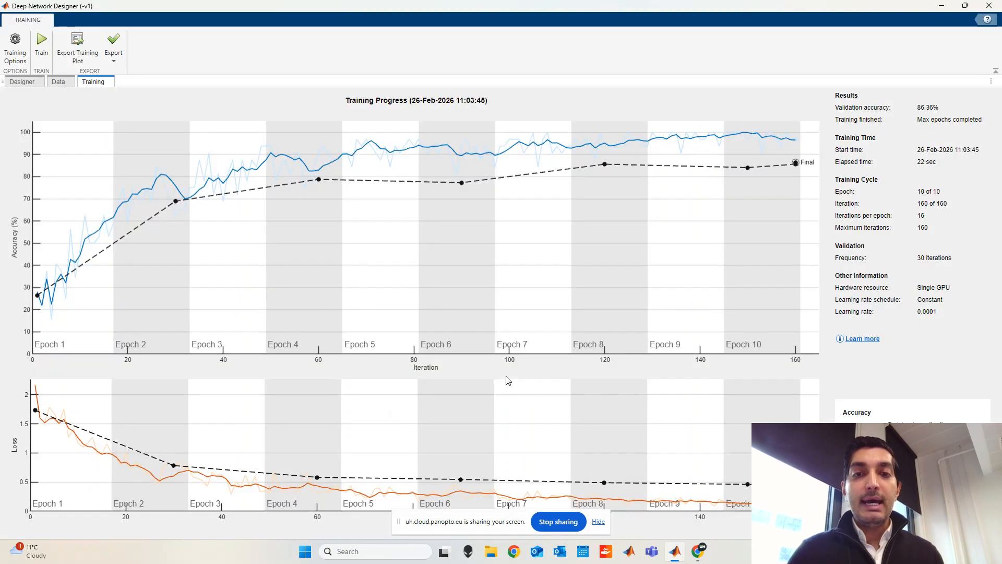
left_click(36, 51)
left_click(496, 317)
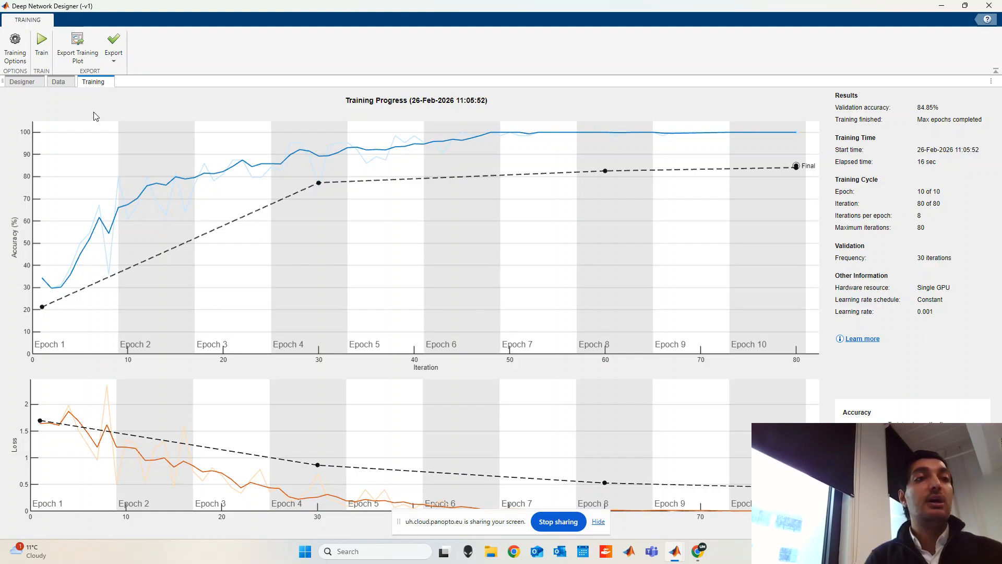
Start a new network and examine the documentation's comparison of pretrained networks by accuracy, relative prediction time and size
left_click(37, 85)
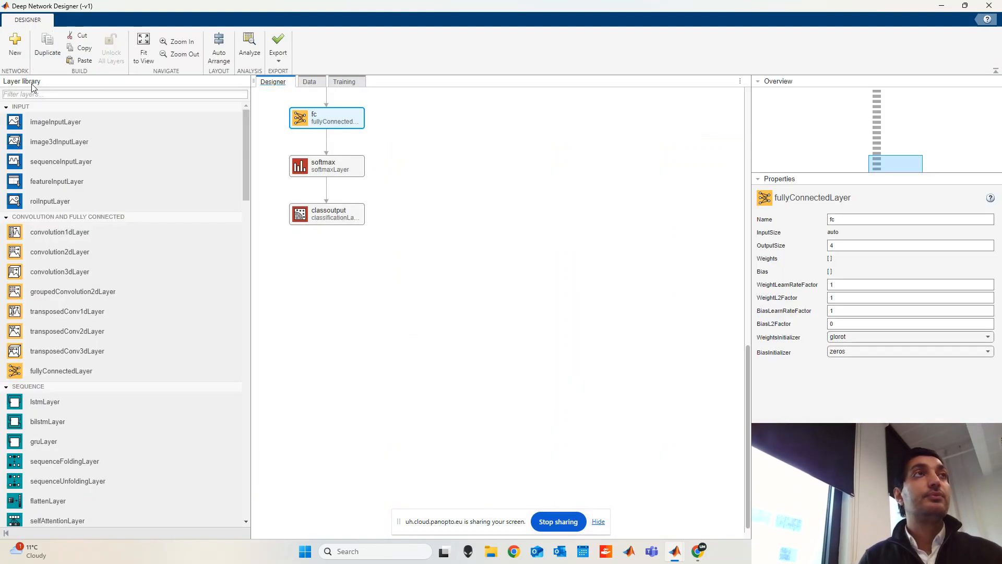
left_click(16, 50)
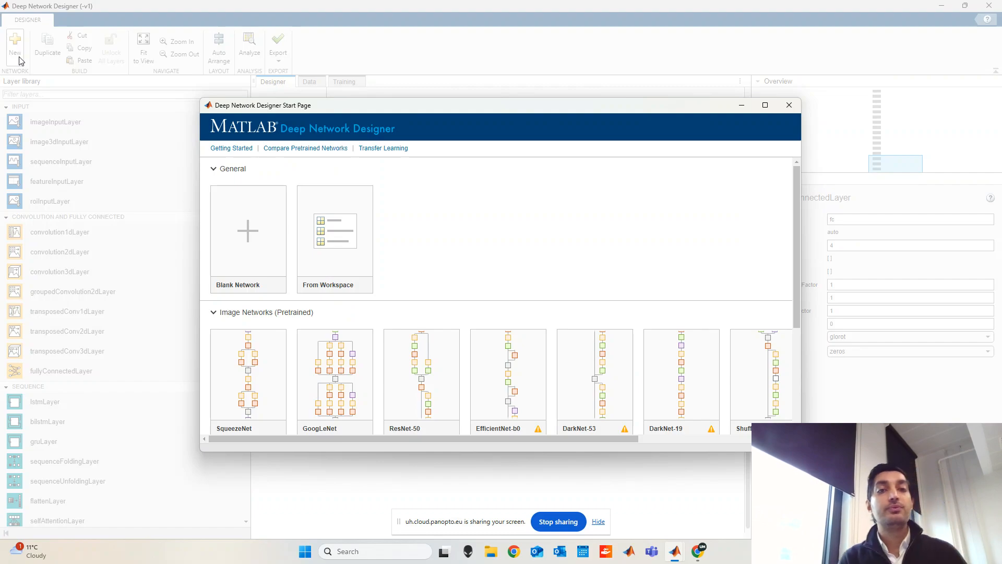
left_click(327, 151)
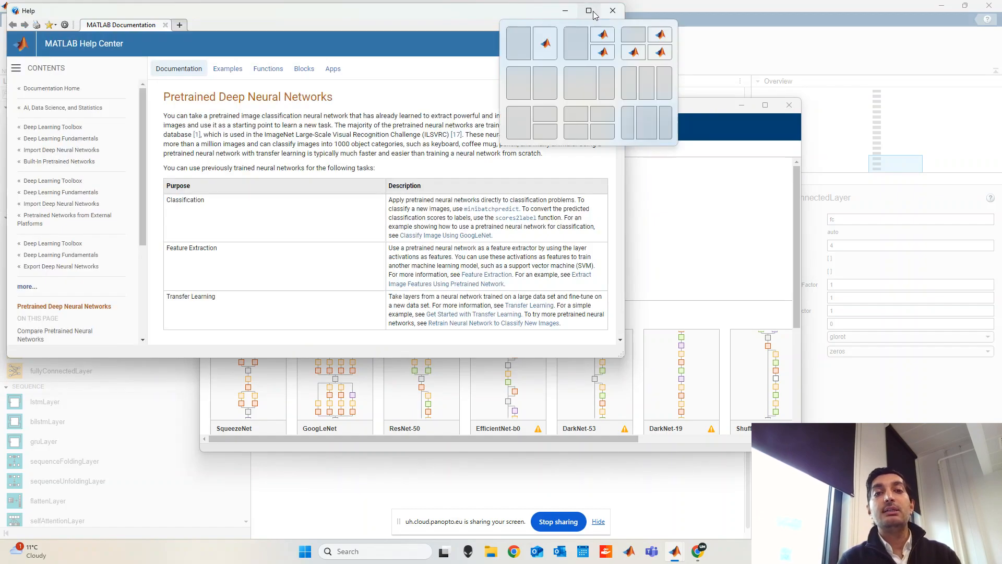
left_click(589, 10)
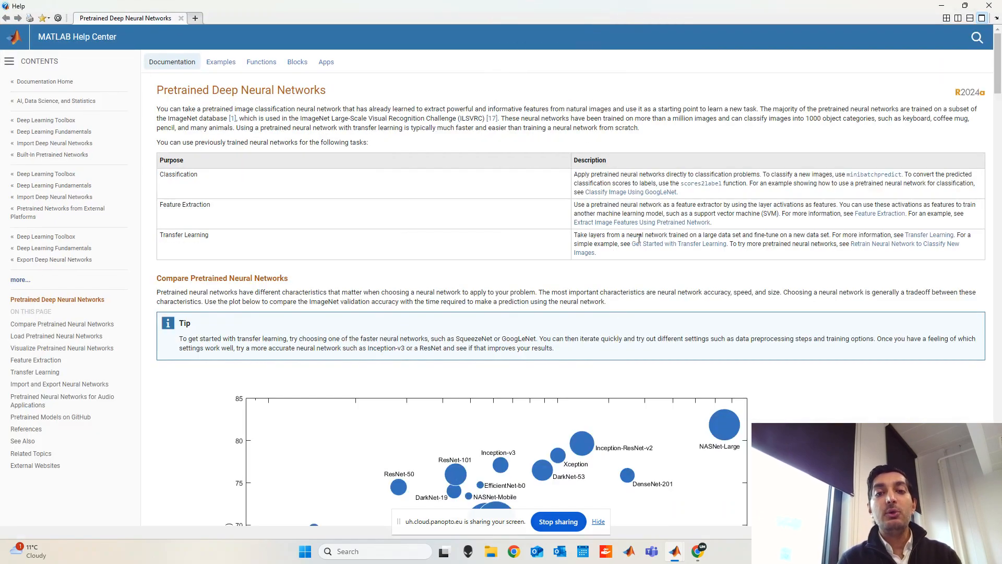
scroll(636, 230, "down", 3)
scroll(641, 243, "down", 2)
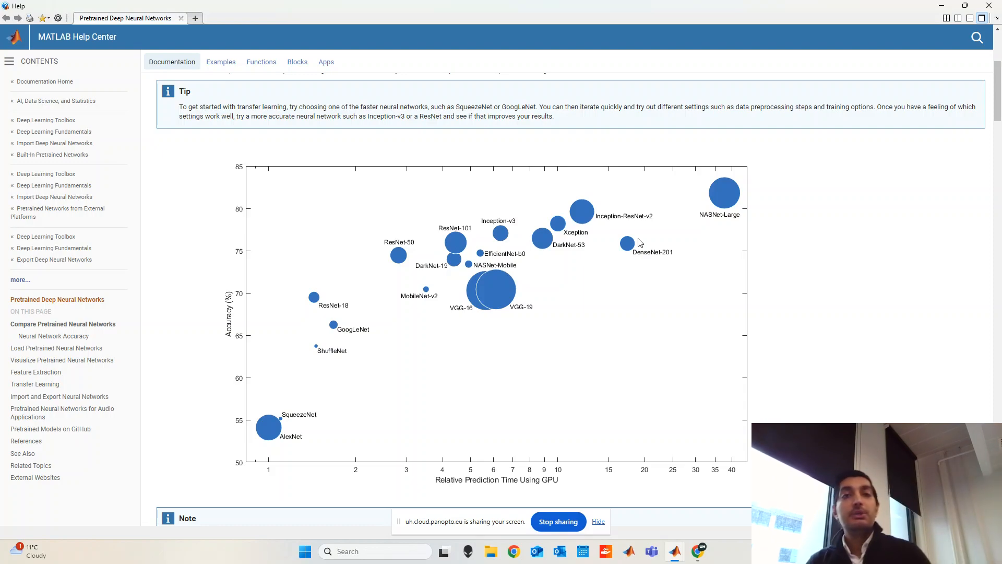
left_click(940, 7)
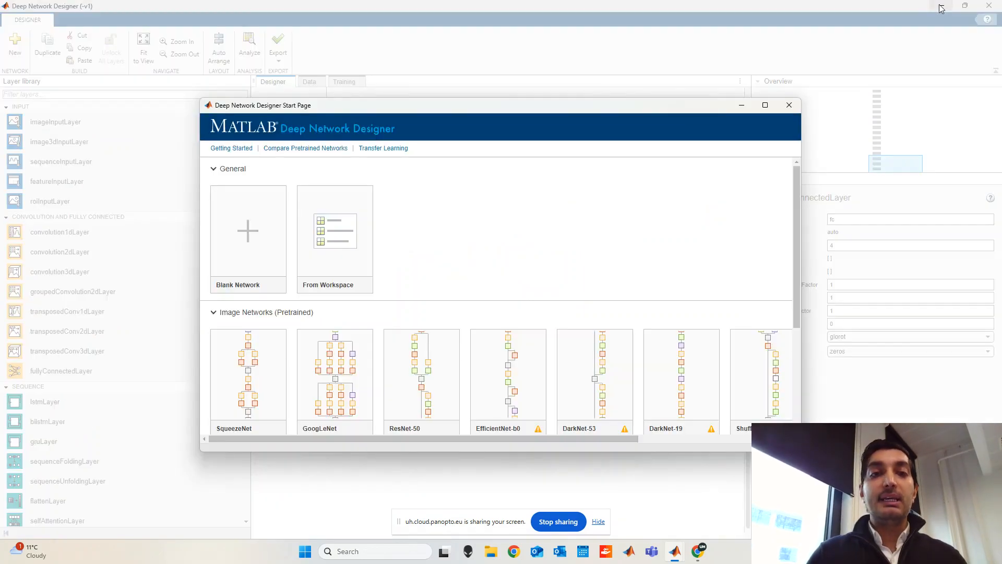
Open the pretrained GoogLeNet image network in place of the current custom network
scroll(379, 312, "down", 1)
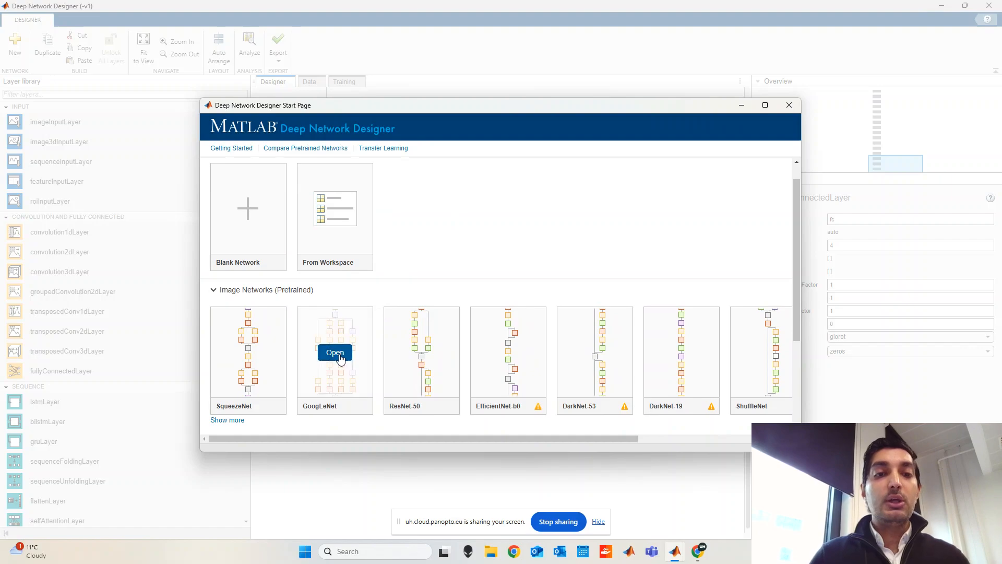
left_click(335, 352)
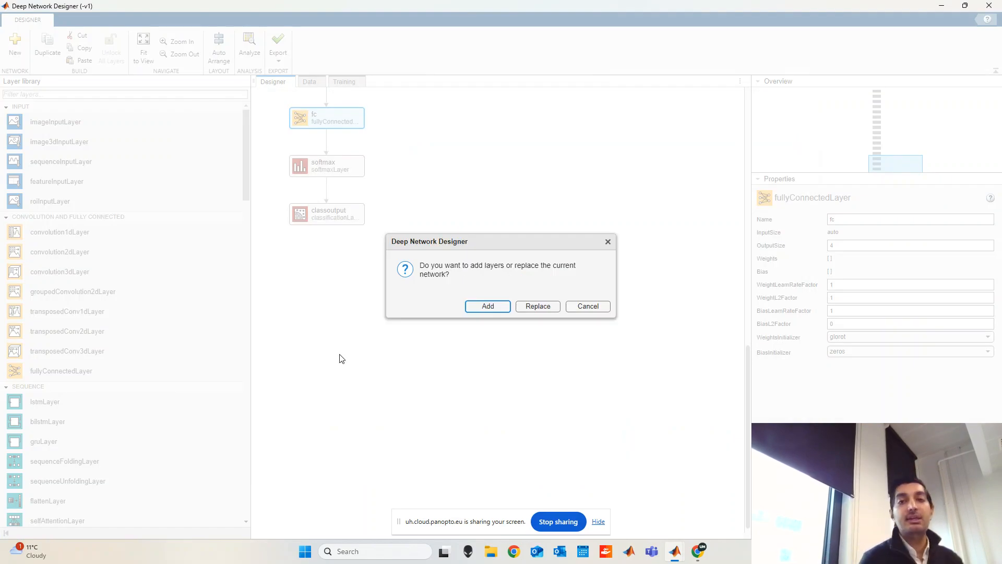
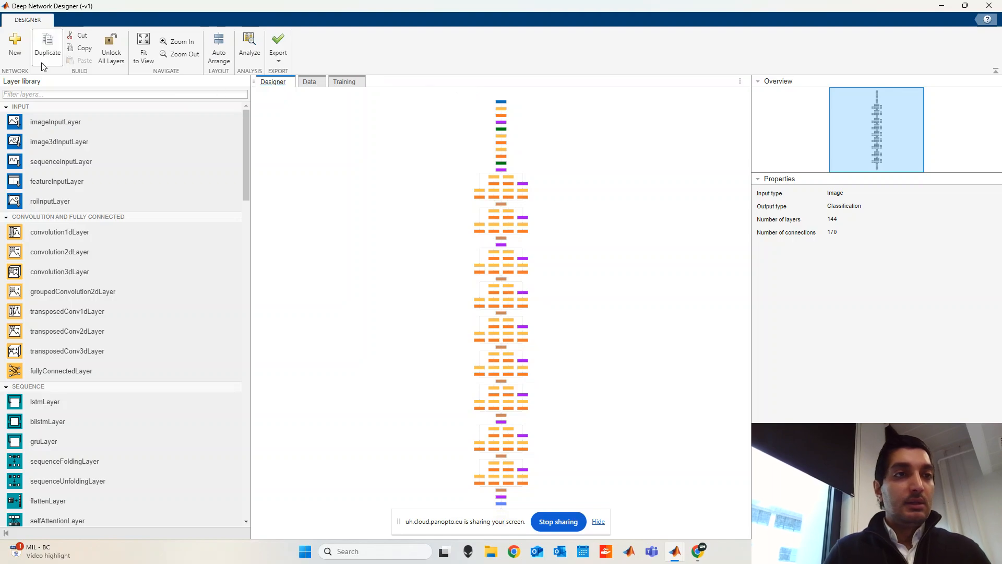
Replace the current network with the pretrained SqueezeNet image network
left_click(23, 56)
left_click(246, 351)
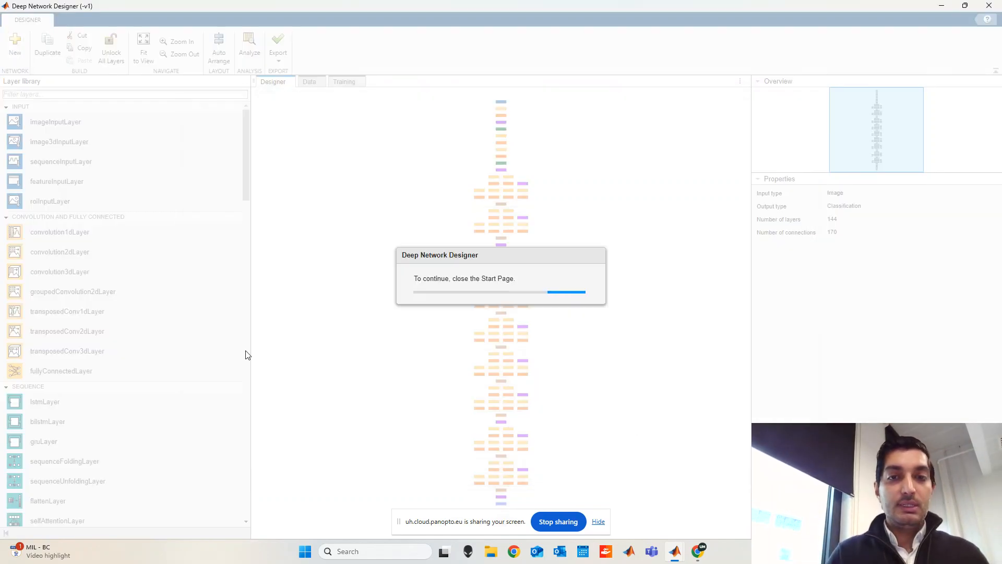
left_click(550, 308)
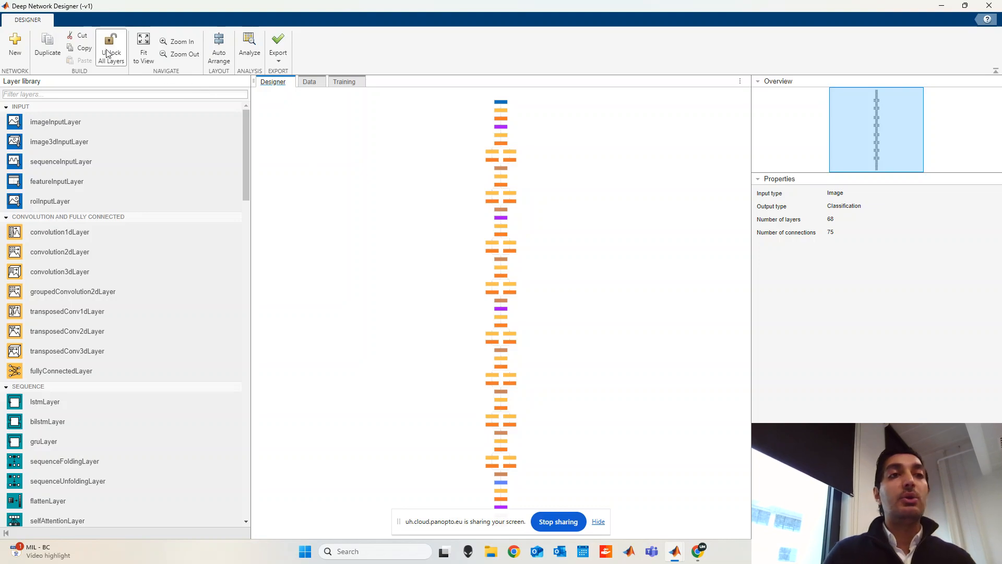
Examine the pretrained network's structure from the image input layer down to the classification output layer
left_click(168, 42)
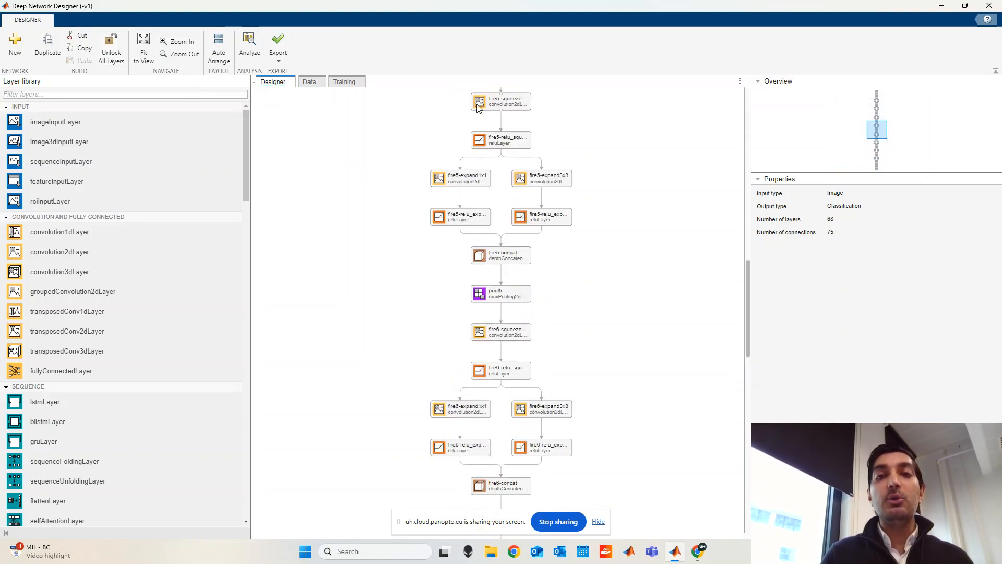
scroll(655, 226, "up", 10)
scroll(655, 227, "up", 5)
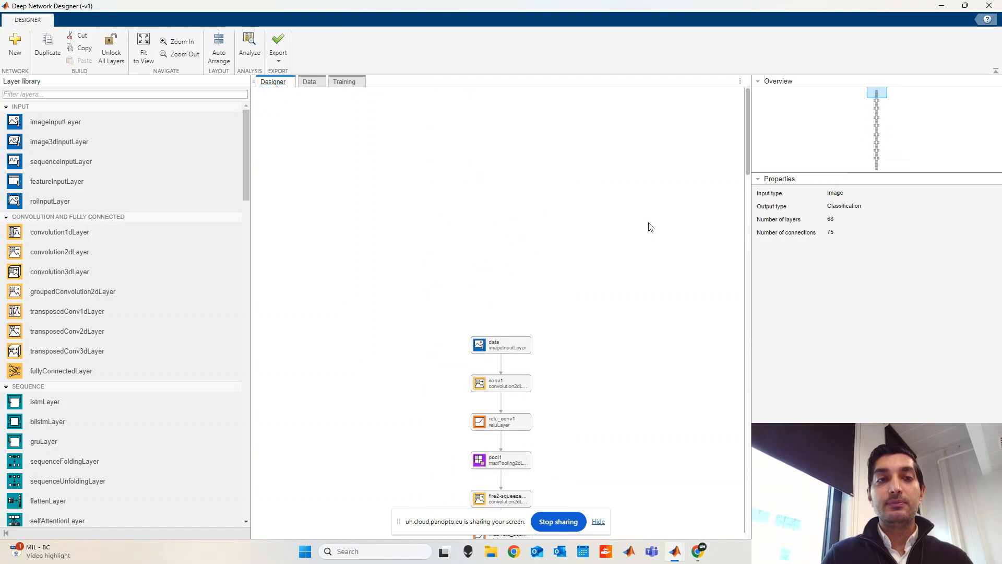
left_click(190, 46)
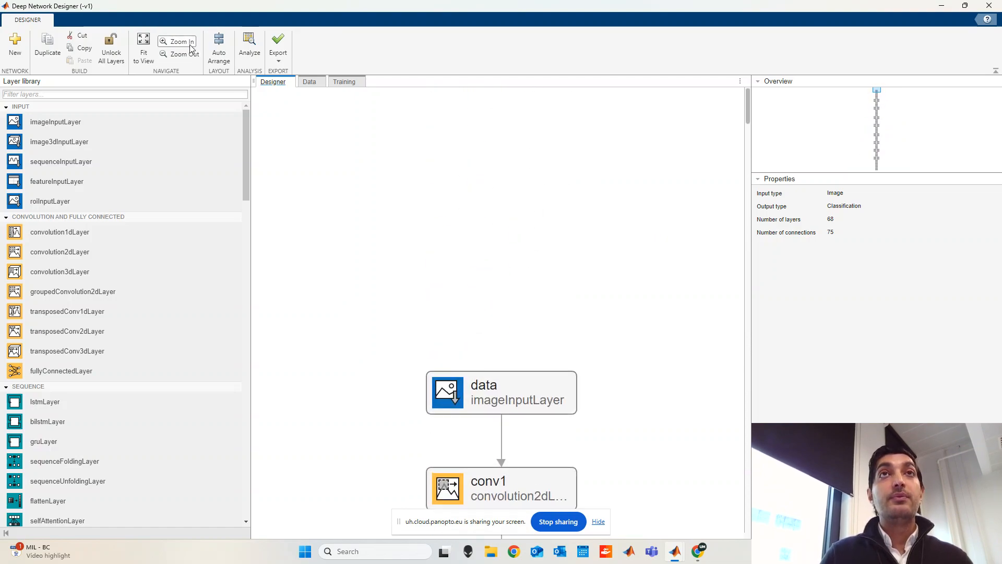
left_click(559, 390)
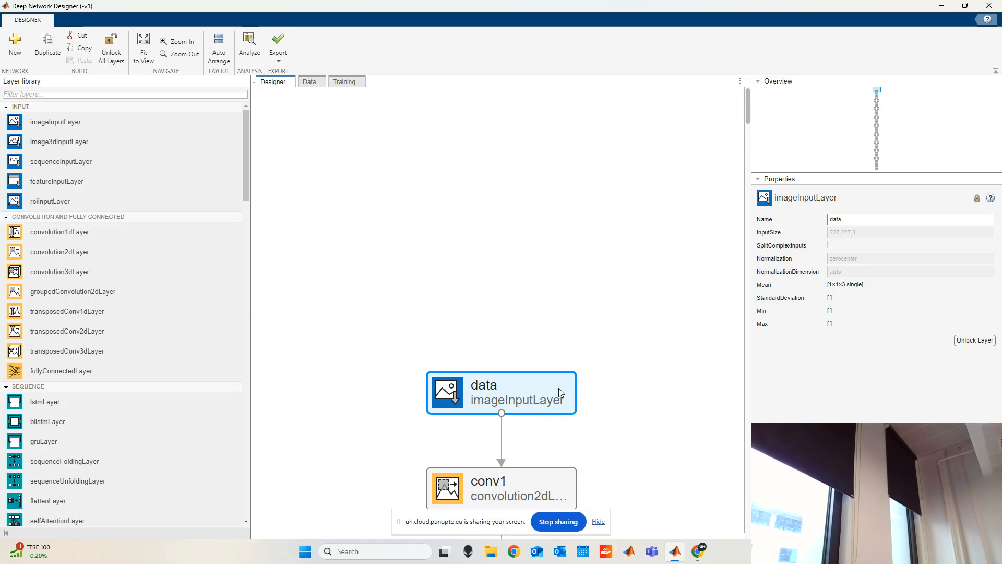
scroll(559, 392, "down", 20)
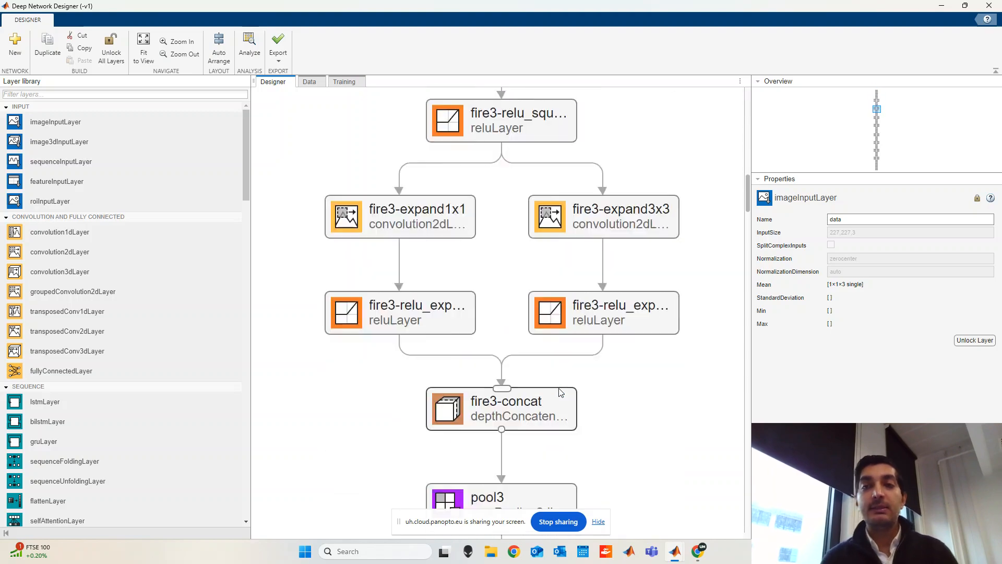
scroll(559, 391, "down", 10)
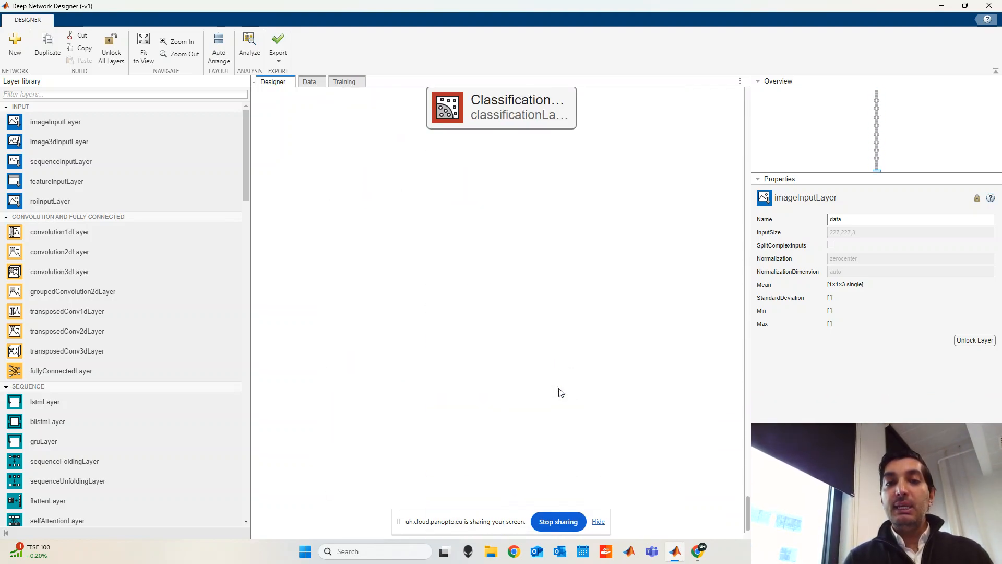
Unlock the final classification layer so its Classes setting becomes editable
left_click(530, 124)
scroll(658, 257, "up", 8)
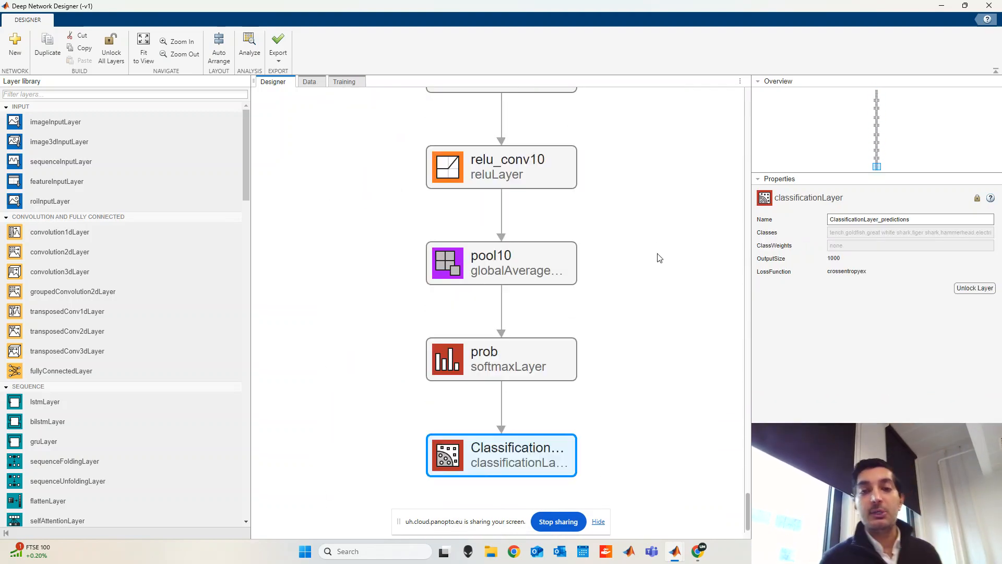
scroll(658, 257, "down", 6)
scroll(657, 257, "up", 1)
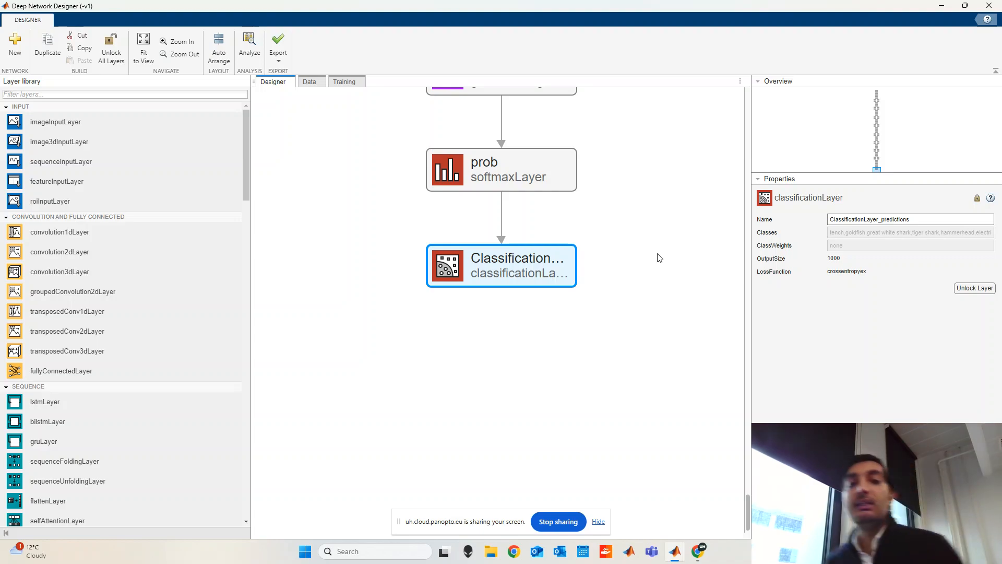
left_click(974, 288)
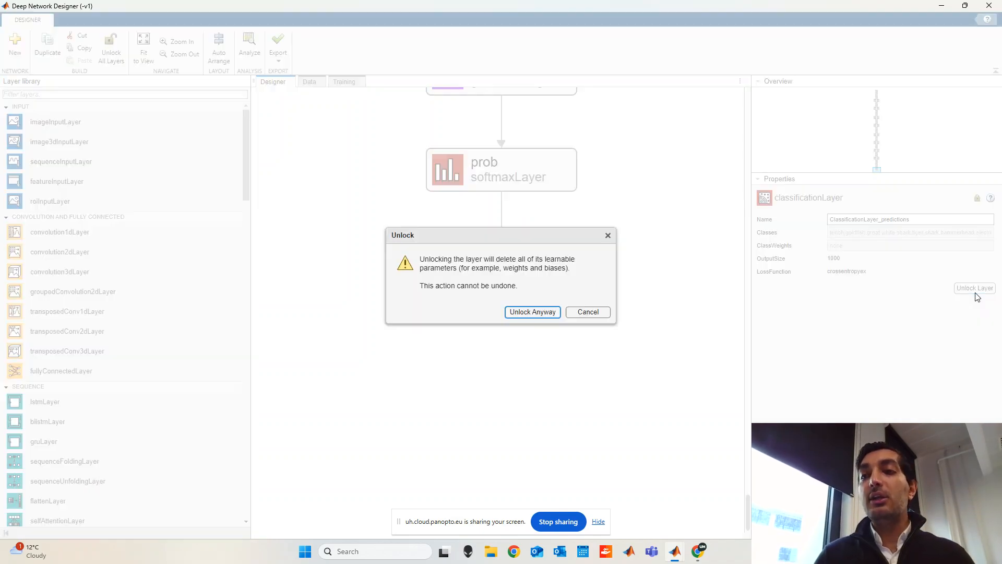
left_click(550, 311)
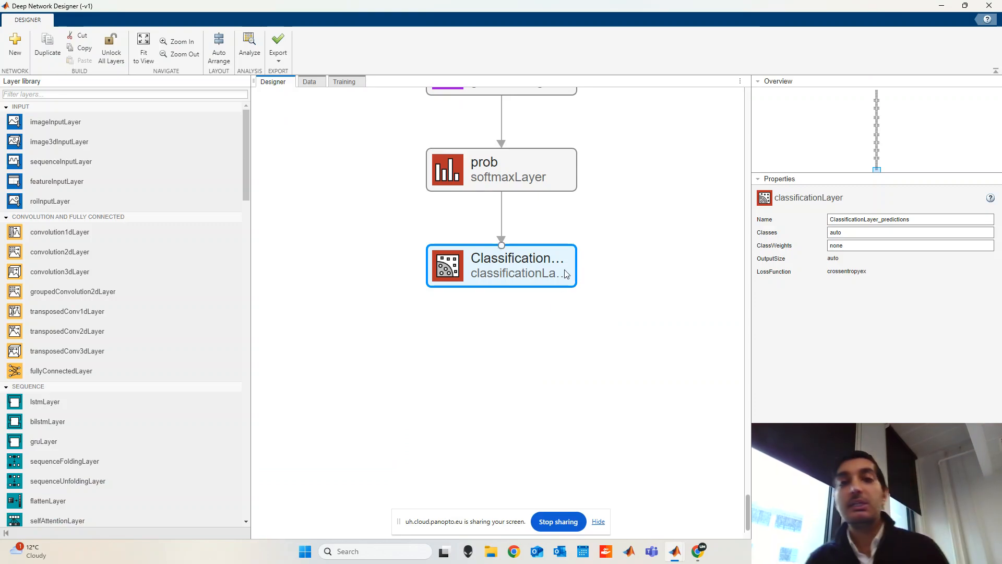
Inspect the properties of the layers preceding the classification output, from prob back to fire9-concat, and select conv10
left_click(530, 187)
scroll(626, 203, "up", 5)
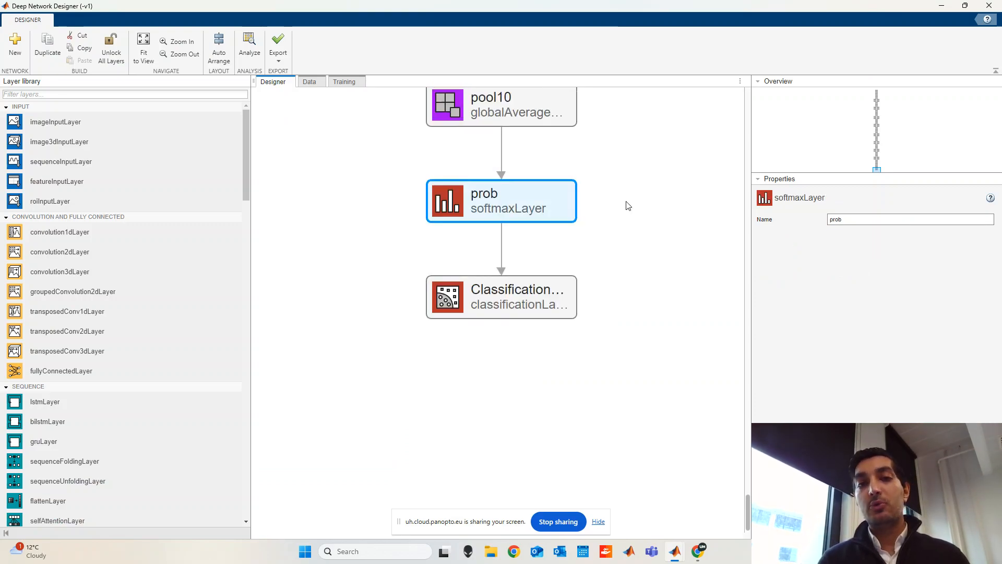
left_click(548, 285)
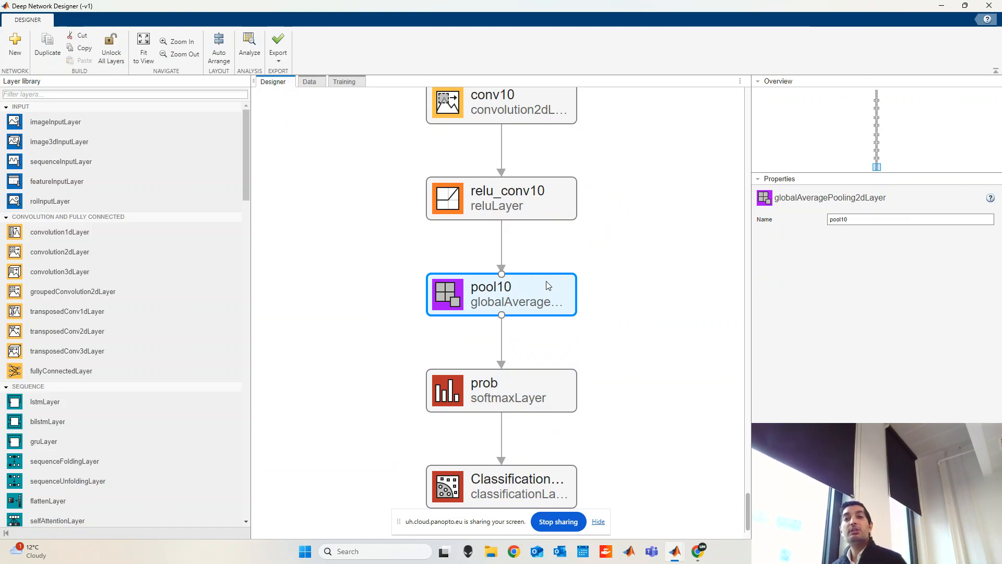
left_click(539, 212)
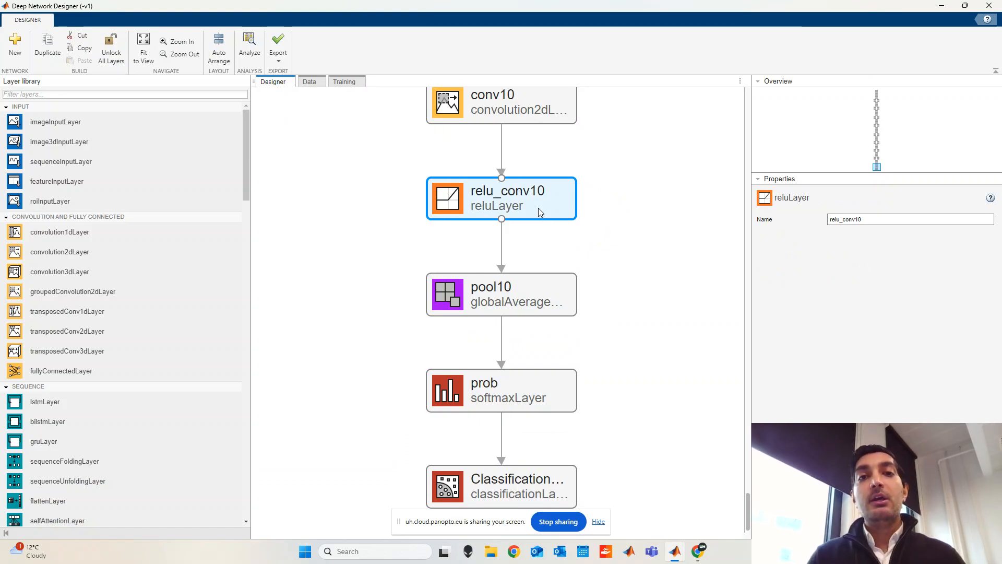
scroll(539, 211, "up", 3)
left_click(516, 223)
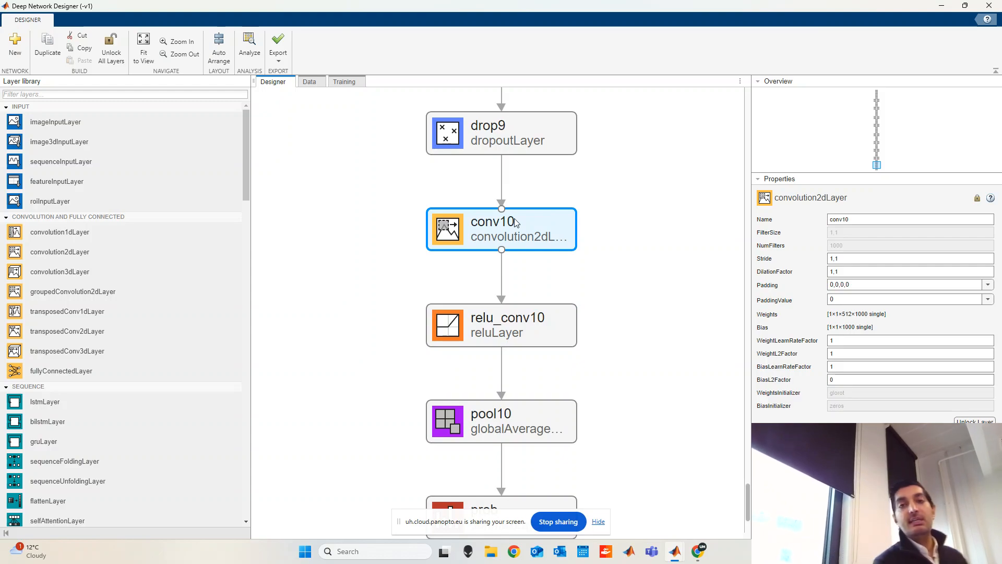
scroll(514, 218, "up", 5)
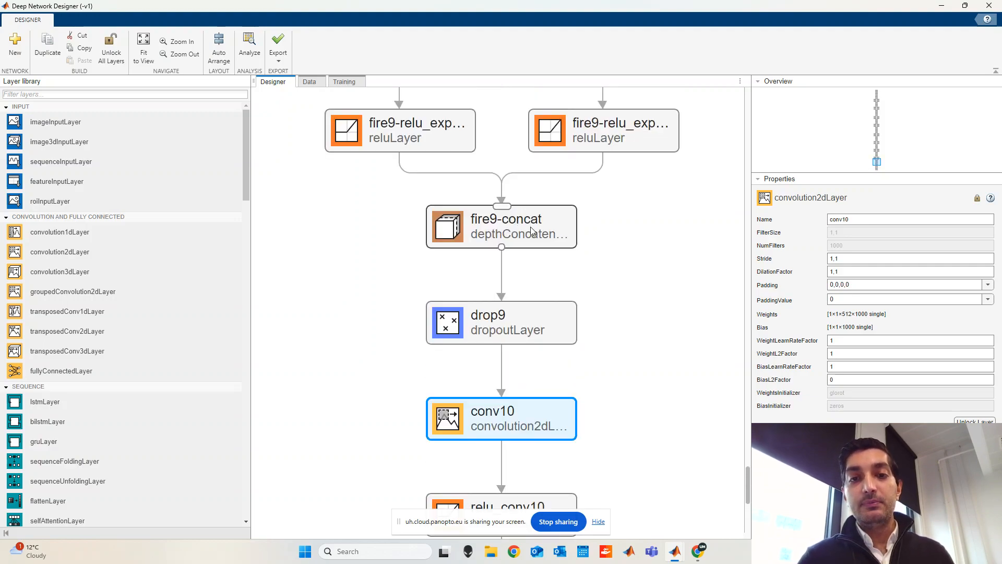
left_click(506, 318)
left_click(526, 219)
left_click(522, 399)
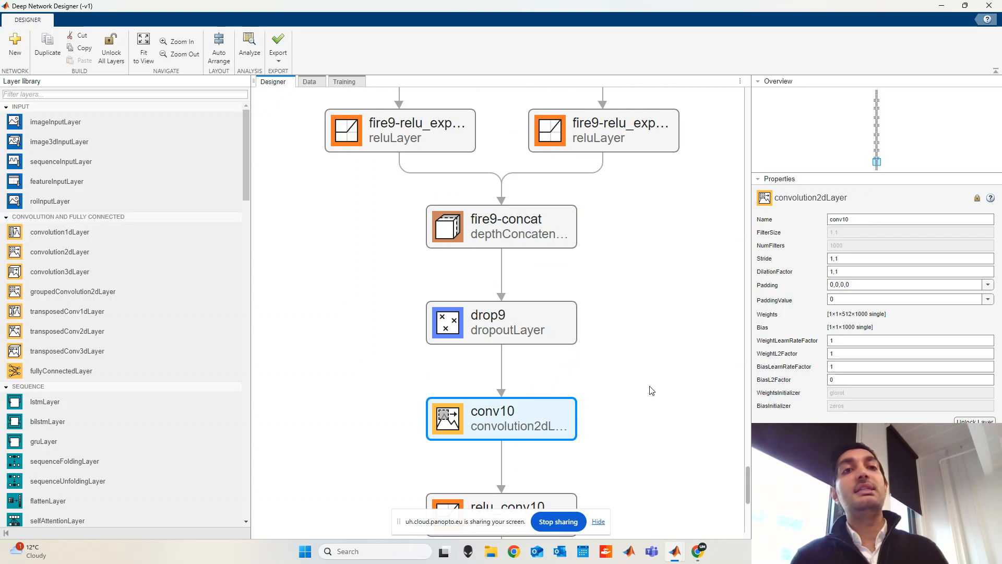
Check the imported data and try to train the pretrained network with the existing training options
left_click(310, 82)
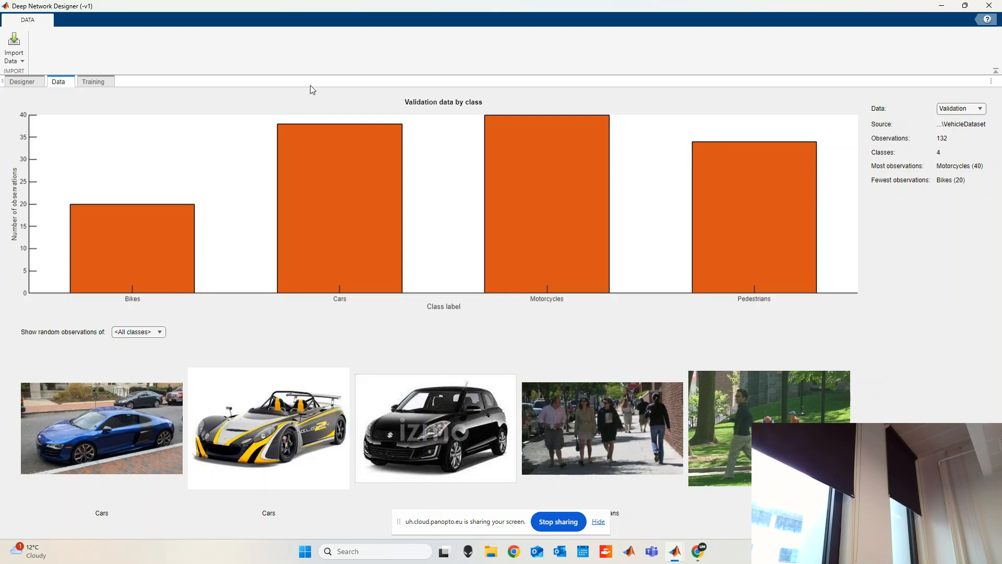
left_click(93, 81)
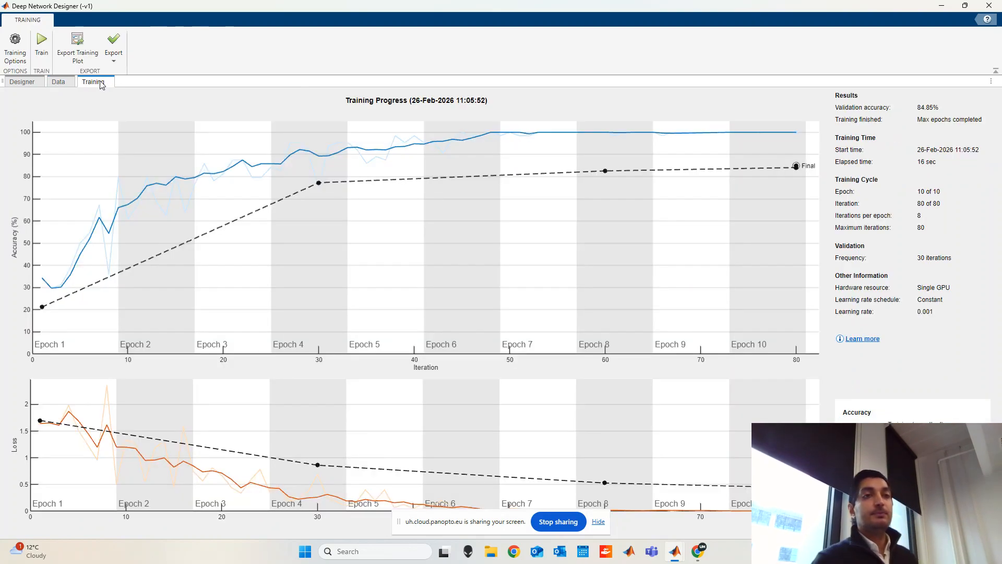
left_click(15, 61)
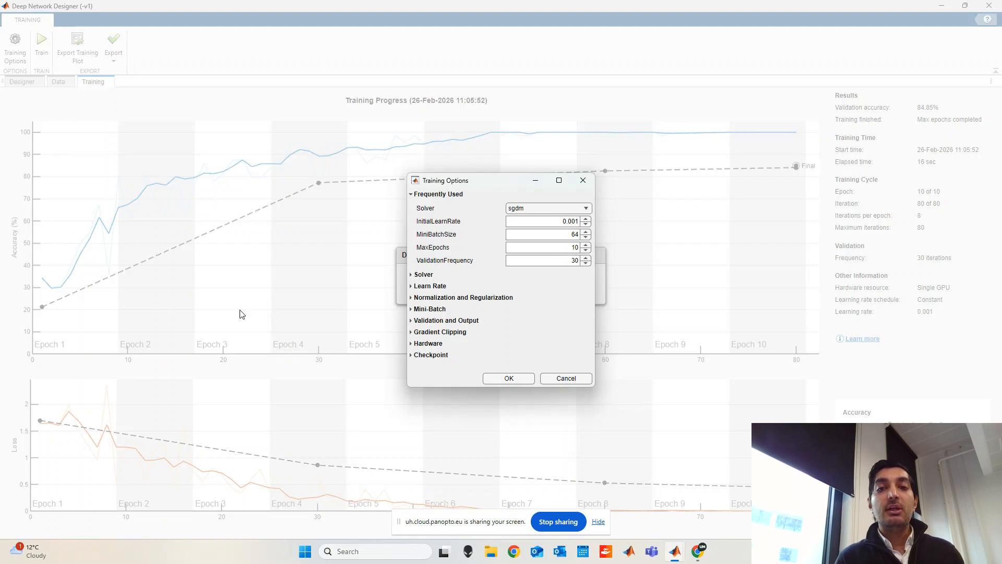
left_click(509, 377)
left_click(42, 46)
left_click(492, 317)
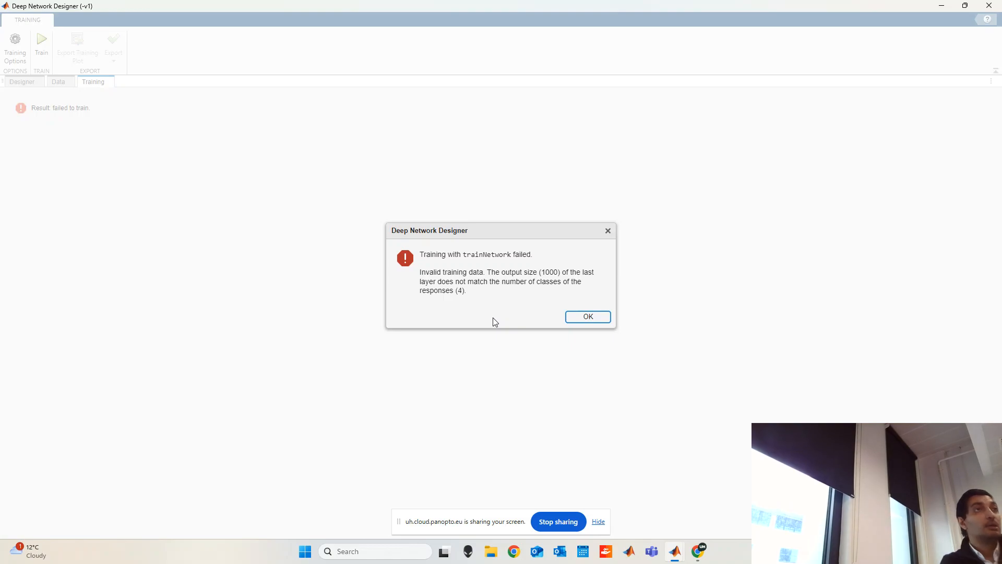
left_click(582, 316)
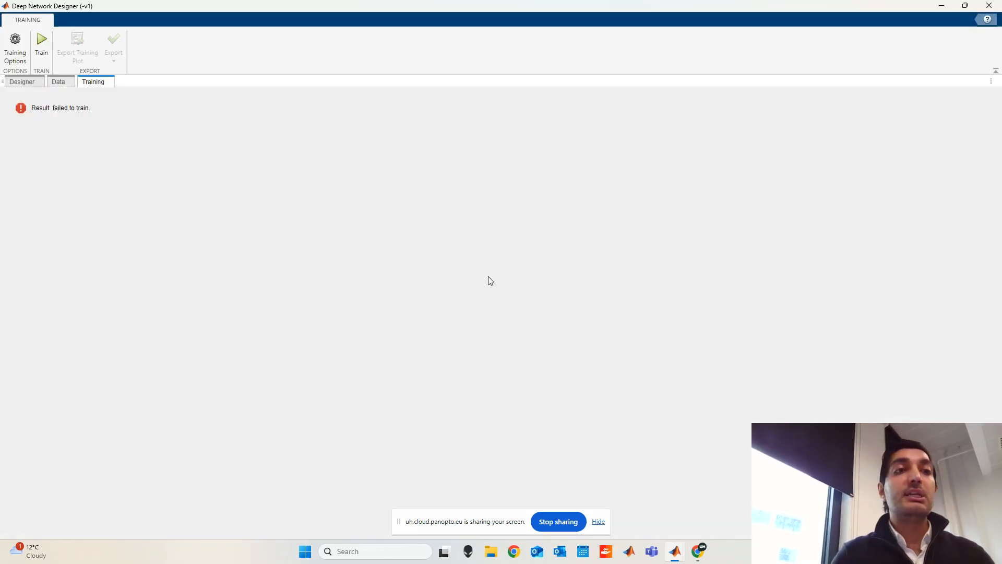
Unlock the conv10 convolution layer, set its NumFilters to 4, and return to training
left_click(46, 82)
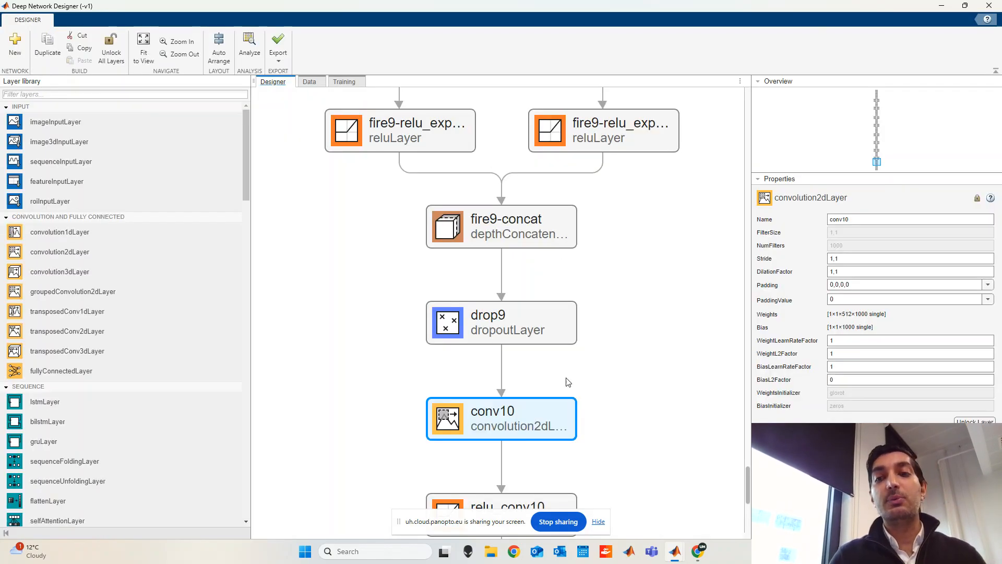
left_click(975, 421)
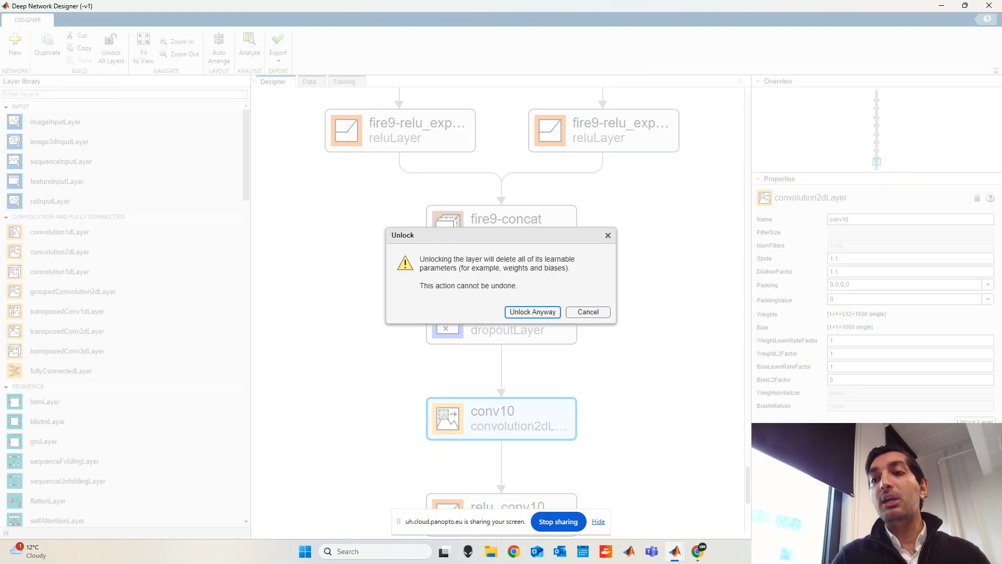
left_click(542, 312)
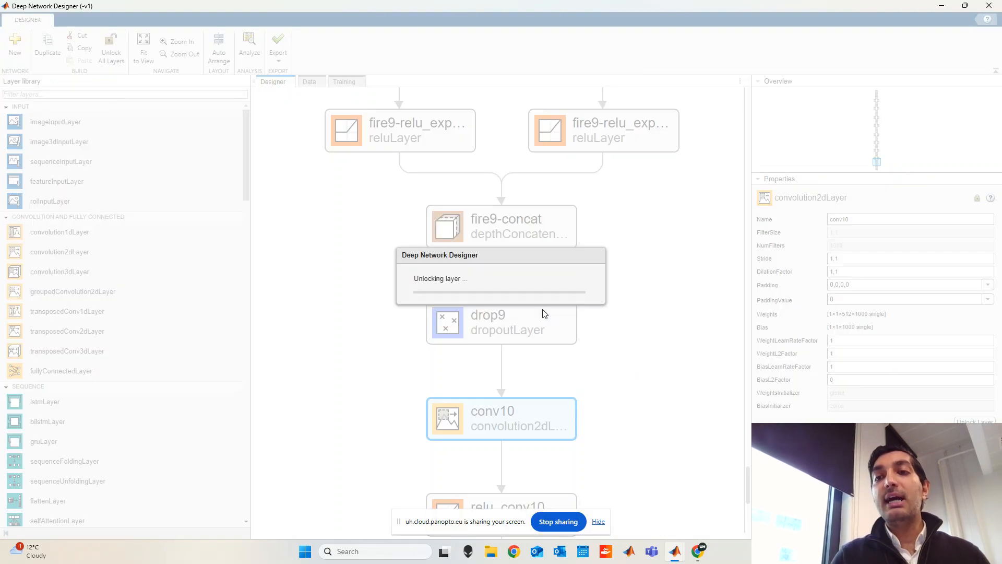
left_click(843, 245)
key("BackSpace")
key("BackSpace")
key("BackSpace")
type("4")
left_click(839, 439)
left_click(359, 84)
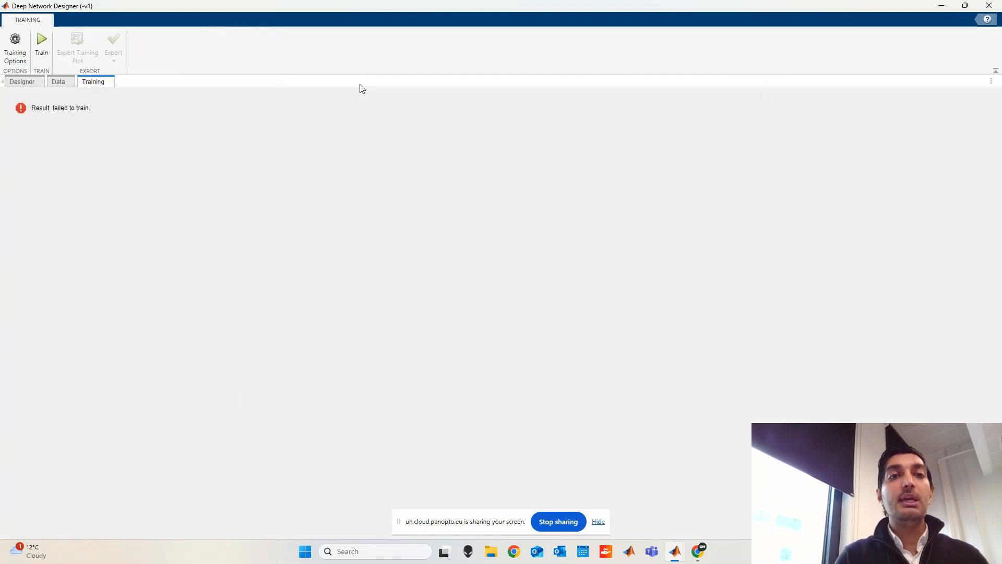
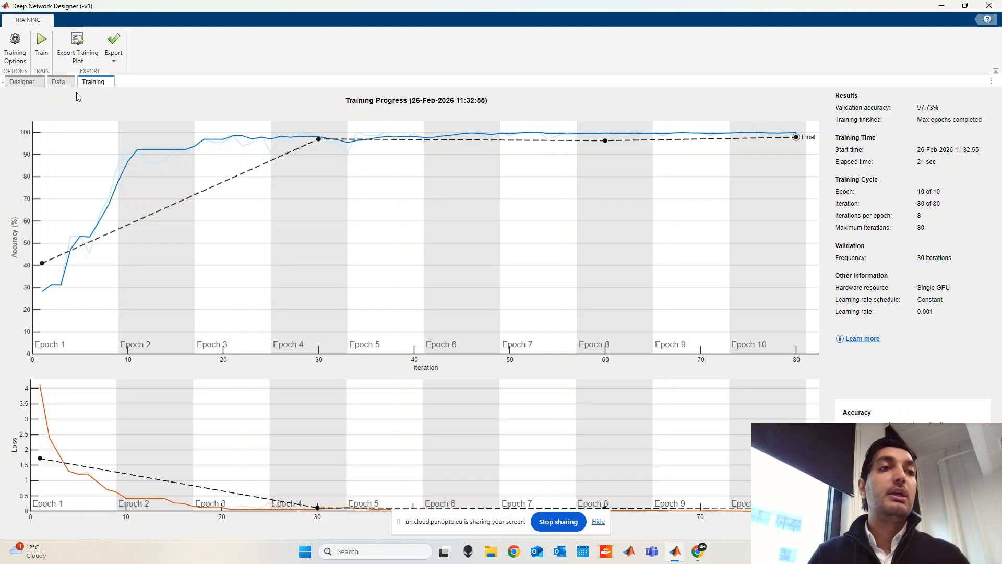
Reimport the vehicle image data with augmentation using random rotation from -30 to 30 degrees and random Y-axis reflection
left_click(58, 81)
left_click(21, 62)
left_click(39, 75)
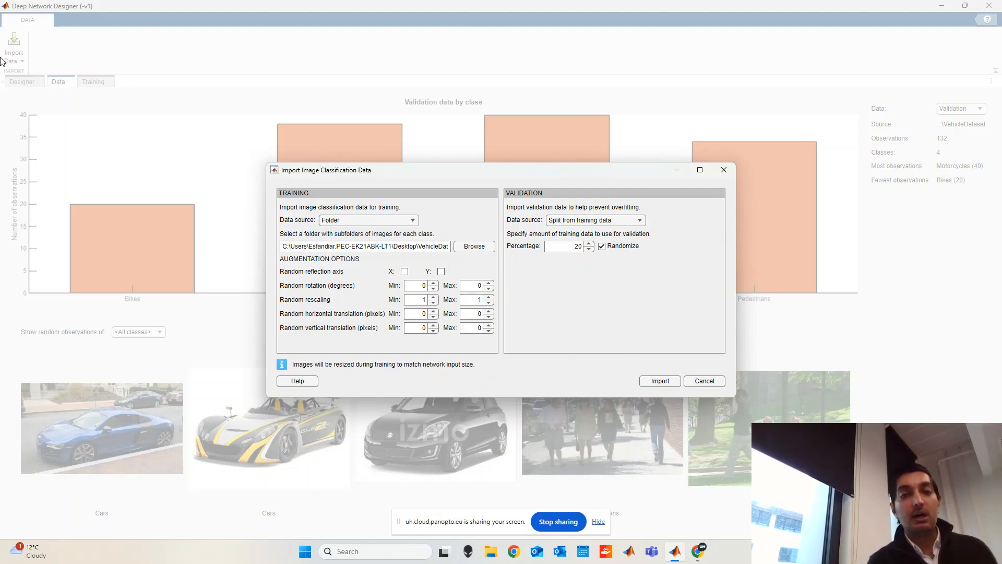
double_click(422, 285)
type("-30")
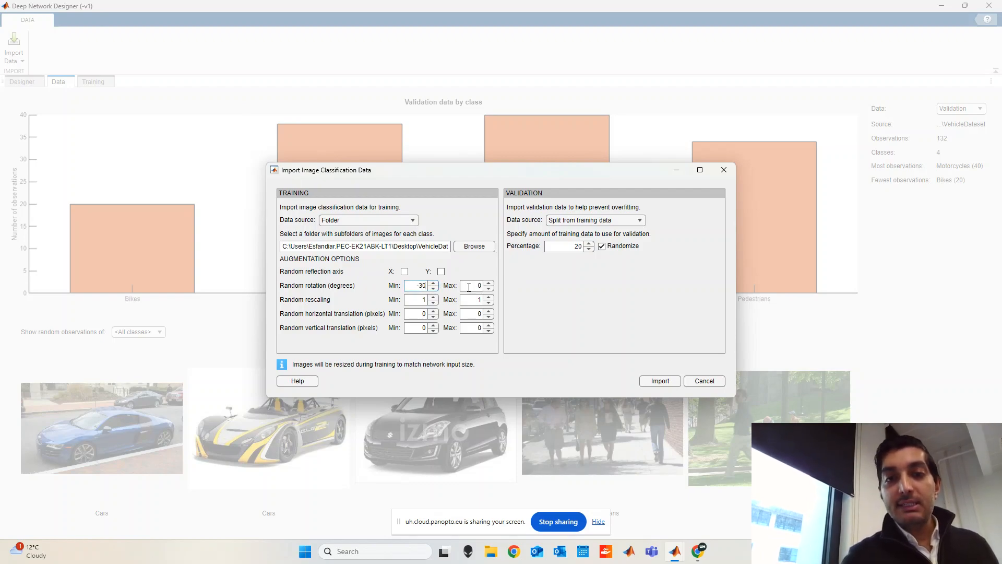
double_click(468, 286)
type("30")
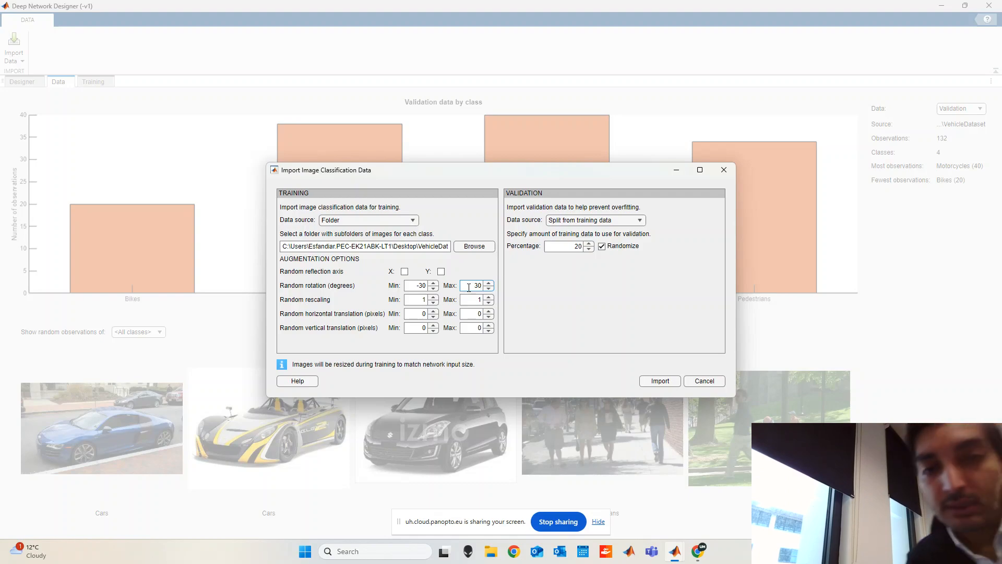
left_click(441, 272)
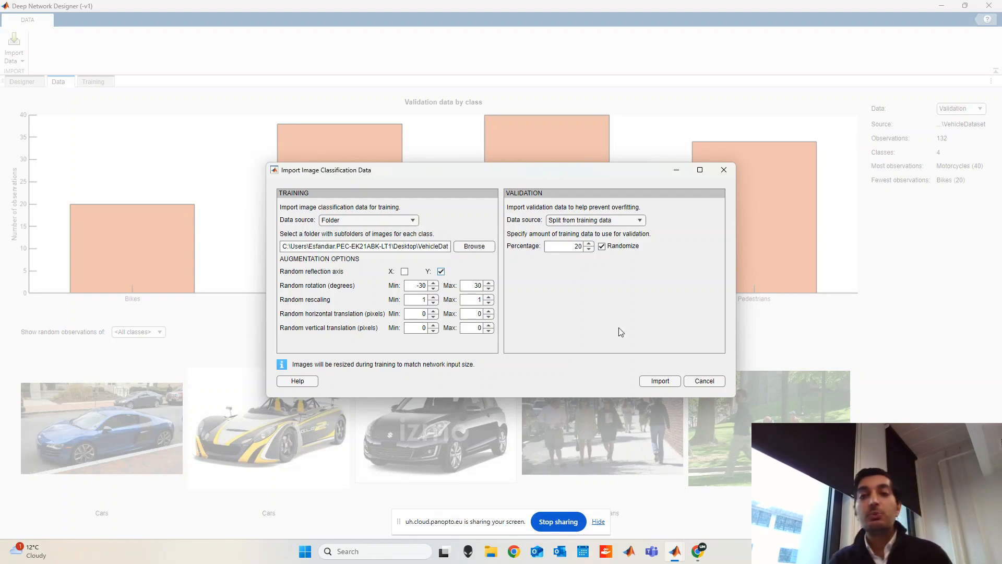
left_click(660, 381)
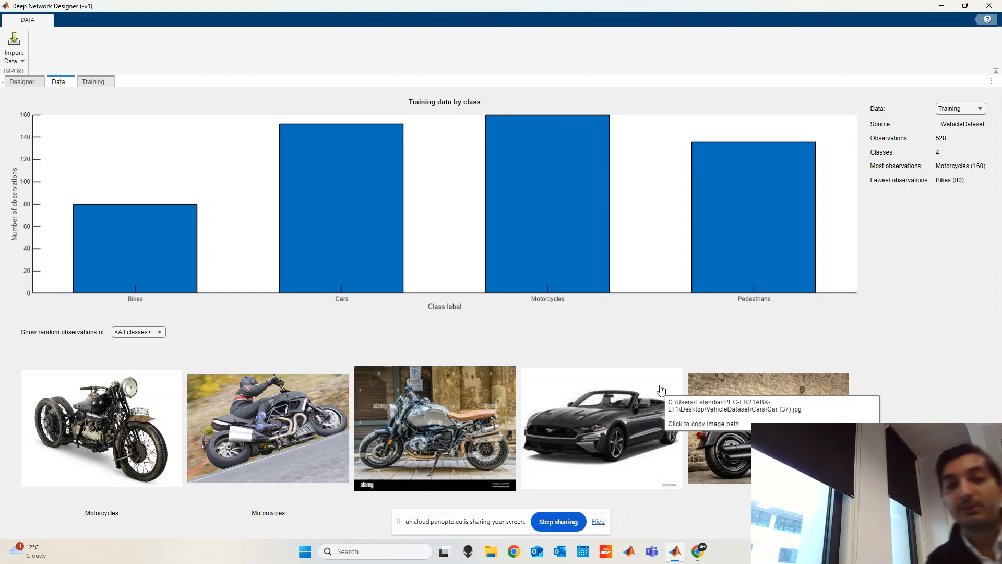
Retrain the network on the augmented data, discarding the previous training results
left_click(93, 82)
left_click(45, 61)
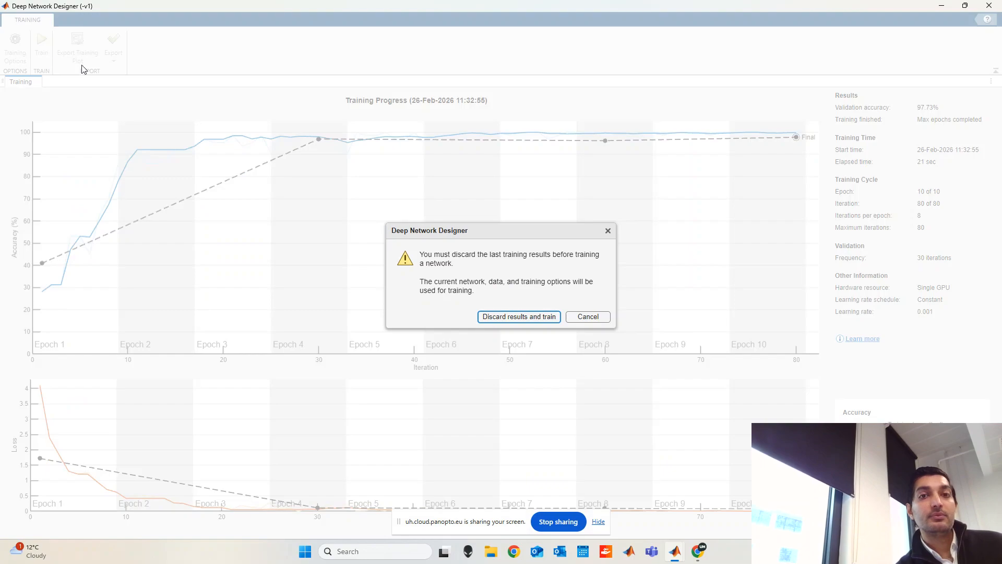
left_click(494, 316)
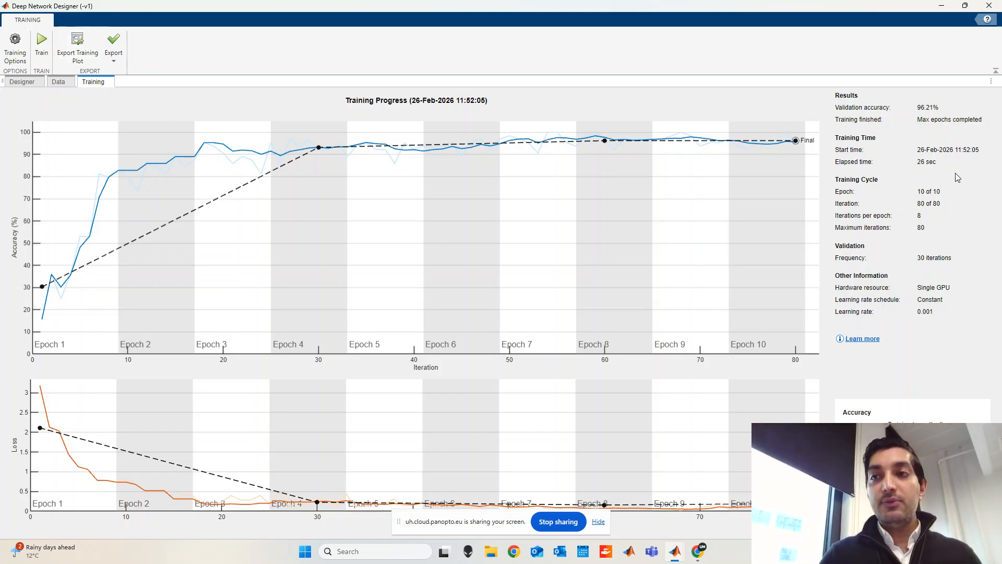
Generate the MATLAB live script code for the network's data import and training
left_click(113, 58)
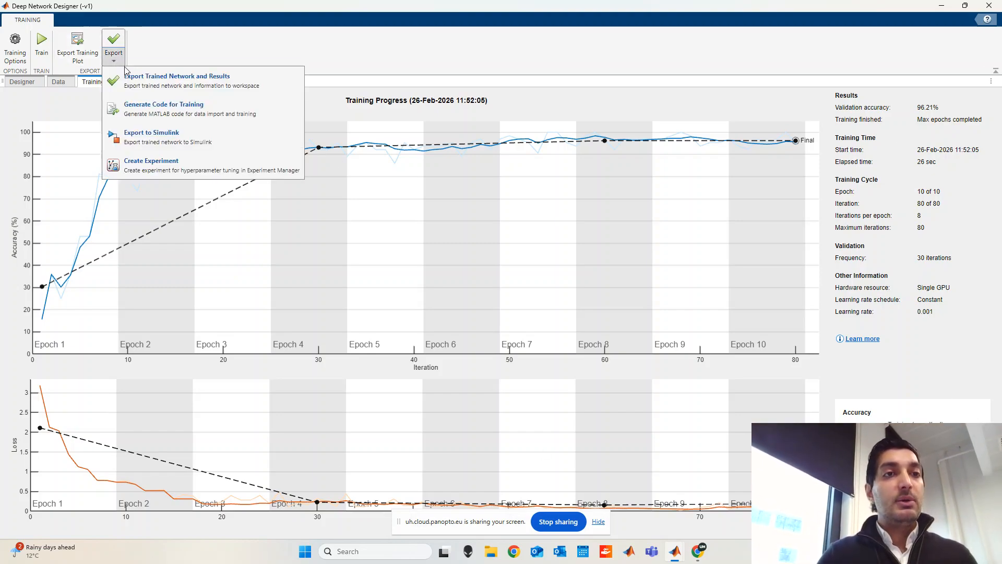
left_click(179, 105)
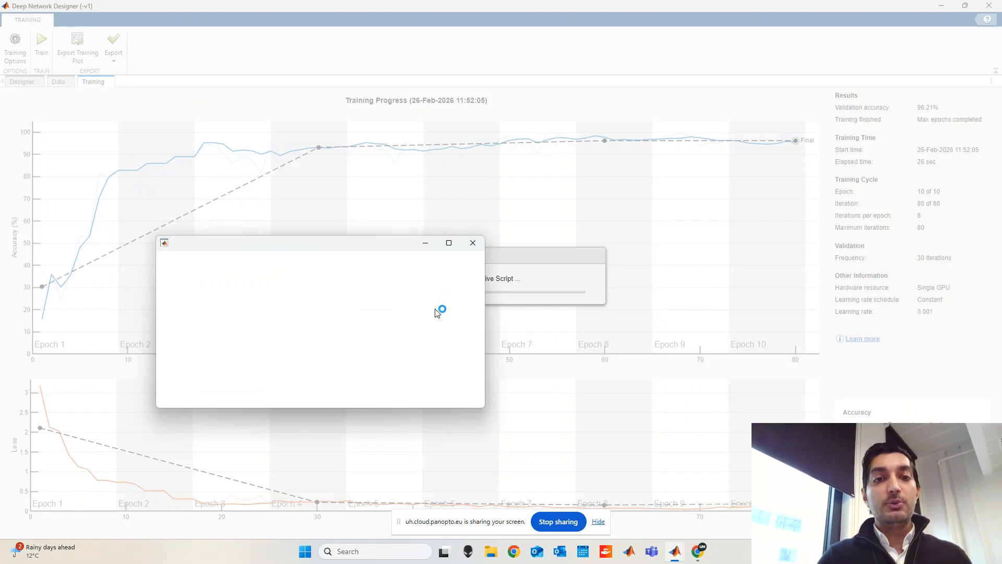
left_click(567, 325)
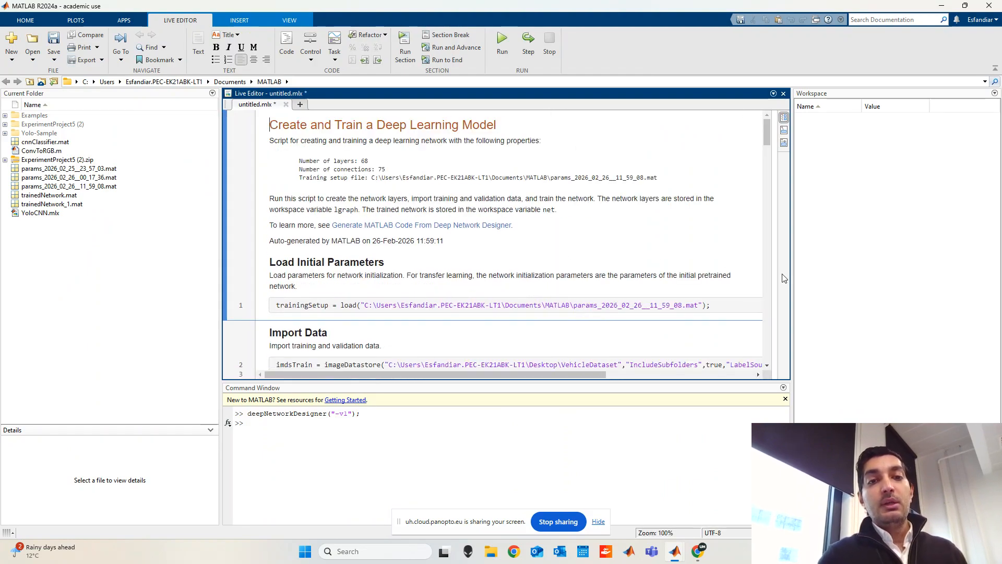
Review the generated script's parameter loading, data import, augmentation settings, training options and layer branches
scroll(596, 246, "down", 3)
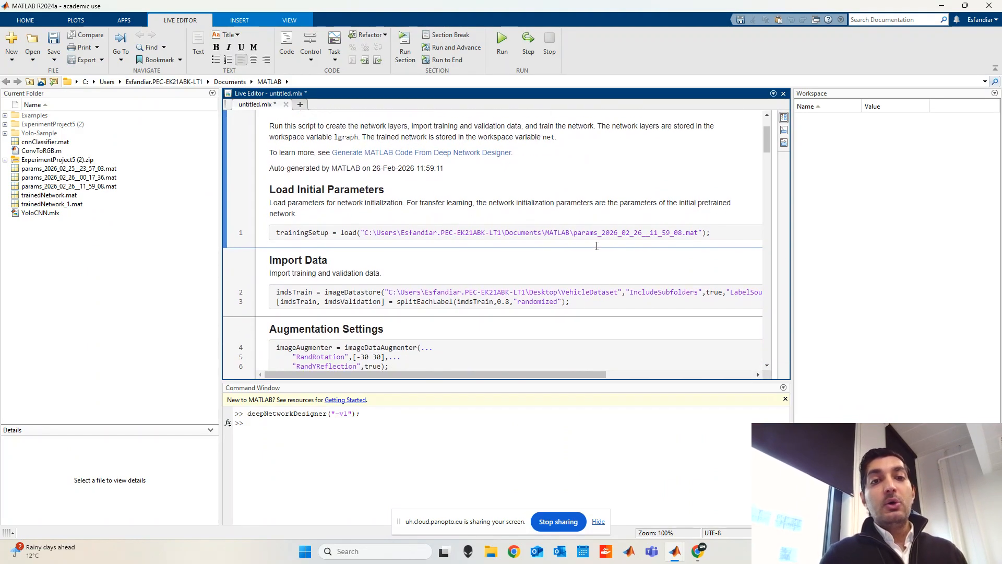
scroll(595, 244, "down", 2)
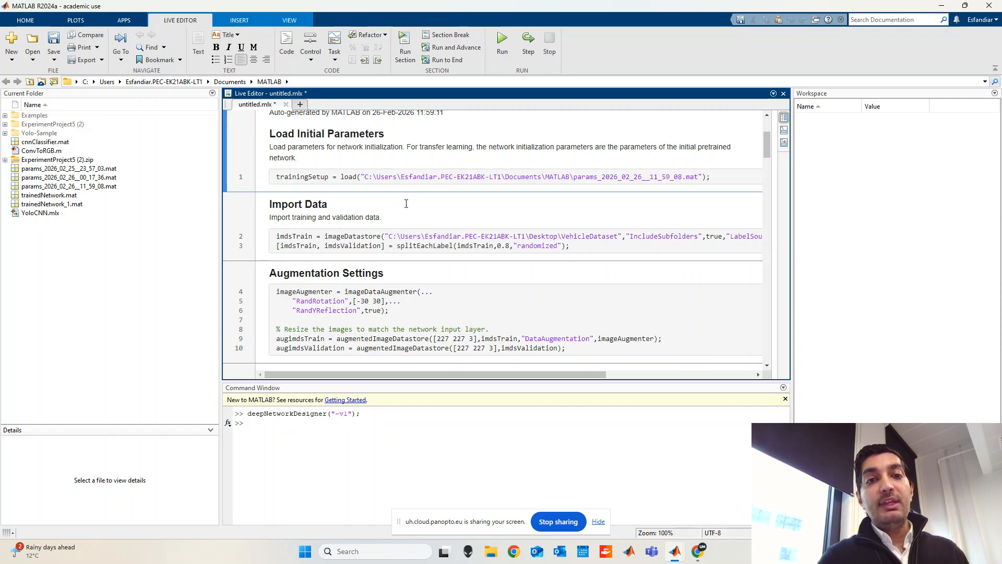
left_click_drag(401, 236, 630, 229)
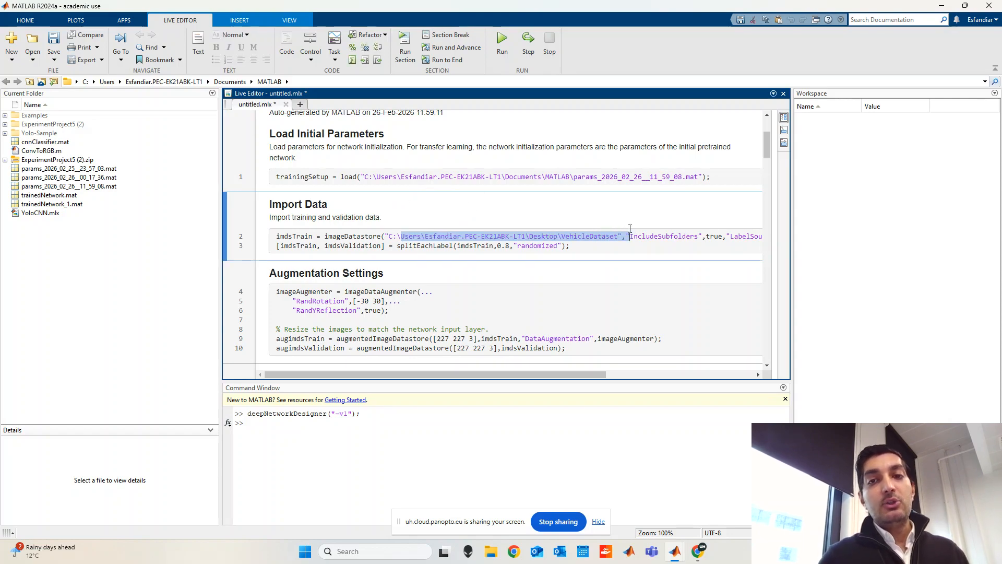
double_click(329, 239)
left_click(290, 248)
left_click_drag(290, 248, 319, 252)
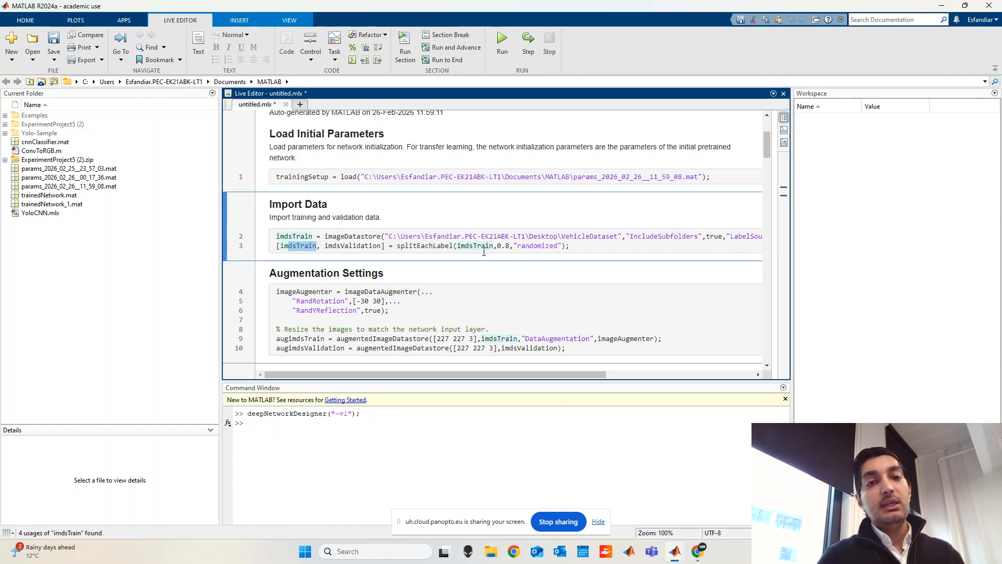
scroll(475, 252, "down", 3)
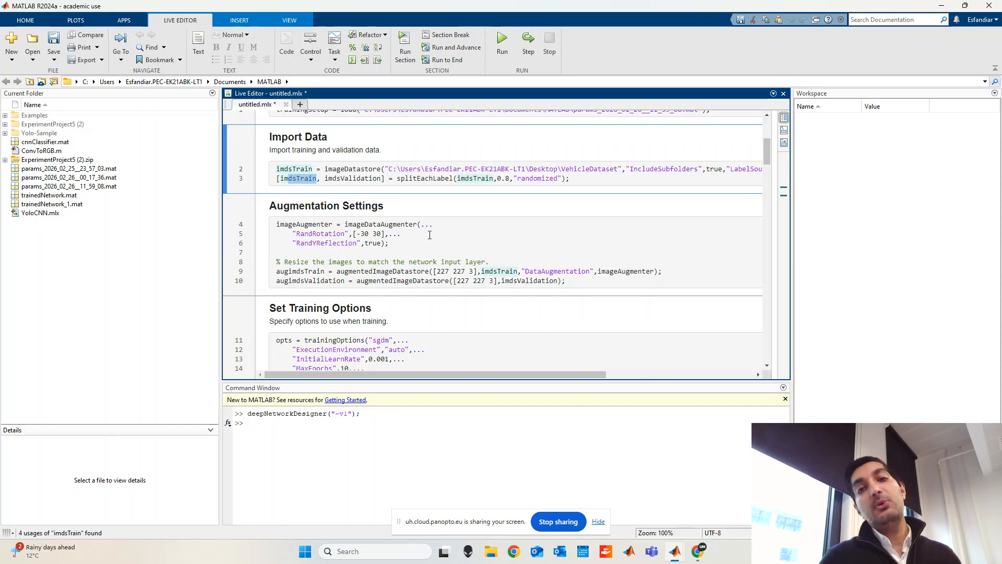
left_click(304, 275)
left_click_drag(304, 275, 416, 273)
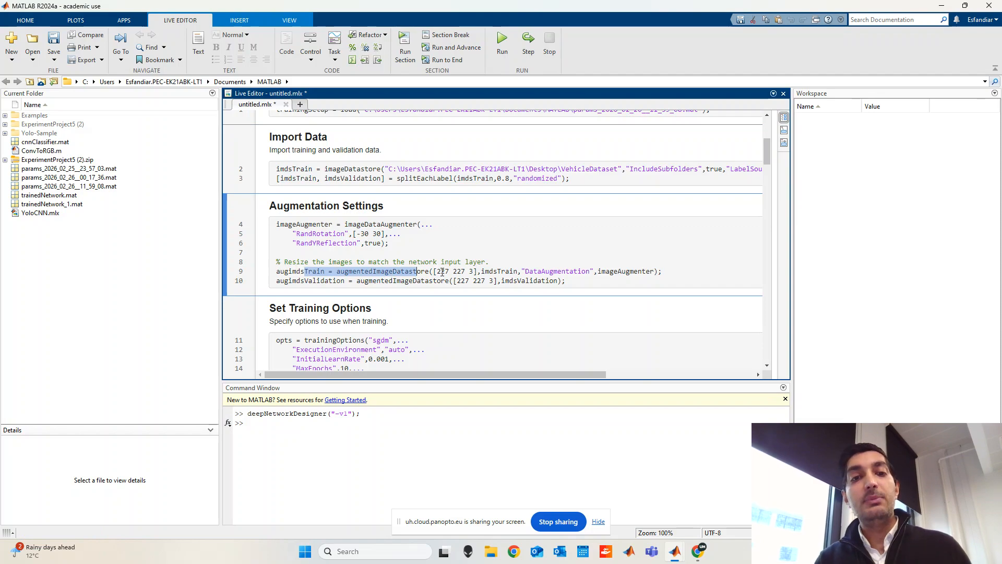
scroll(397, 235, "down", 3)
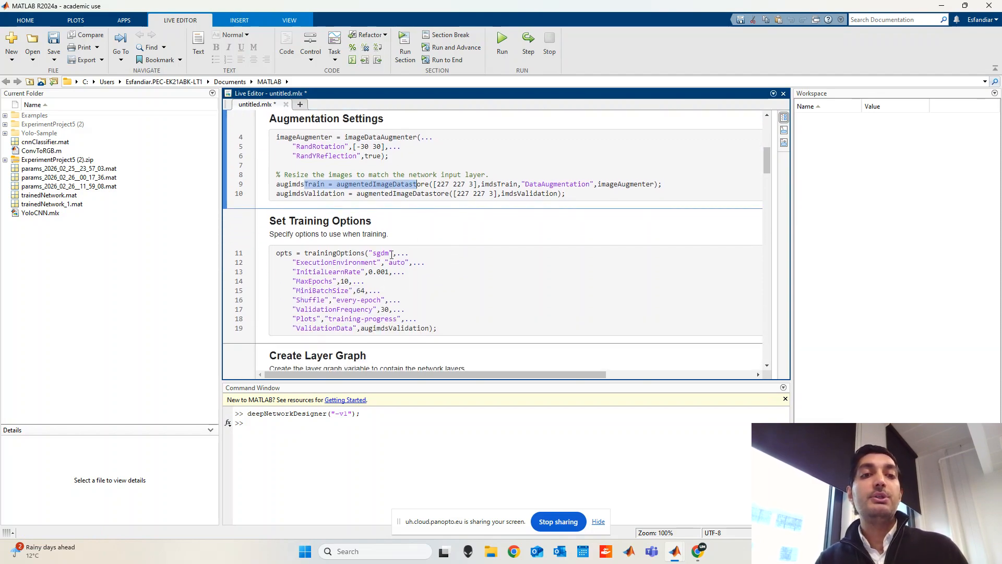
scroll(392, 254, "down", 7)
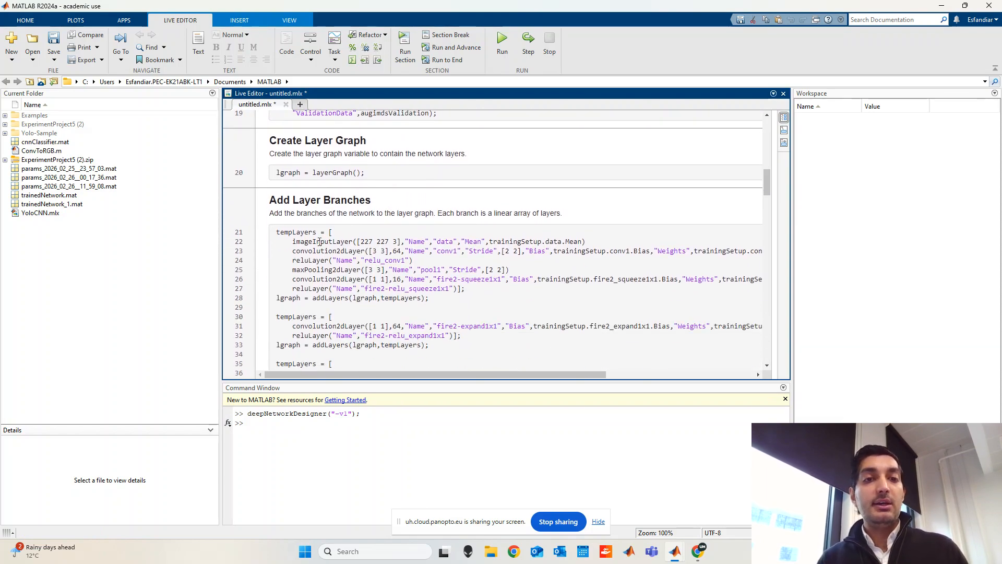
scroll(316, 303, "down", 20)
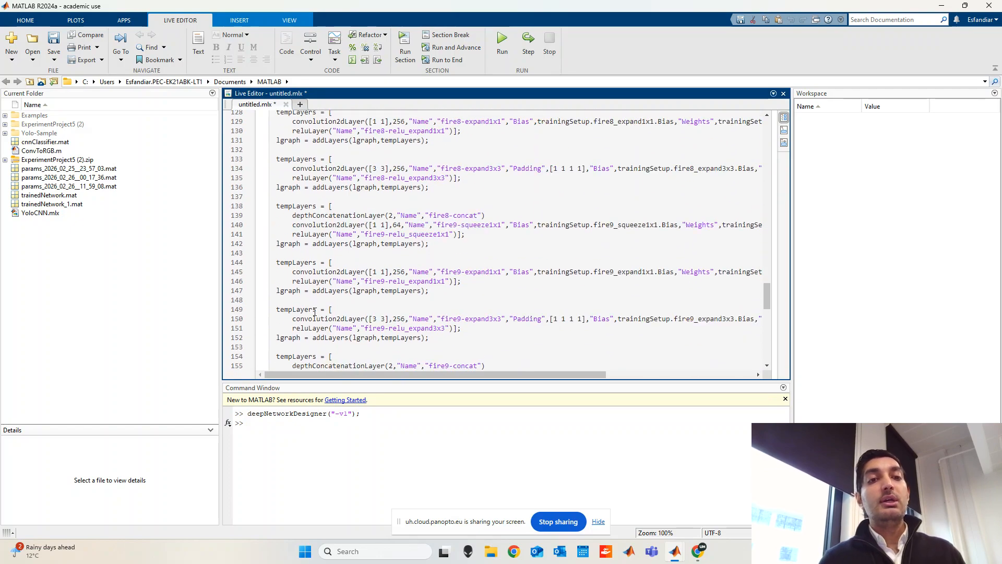
scroll(315, 312, "down", 2)
scroll(468, 150, "up", 20)
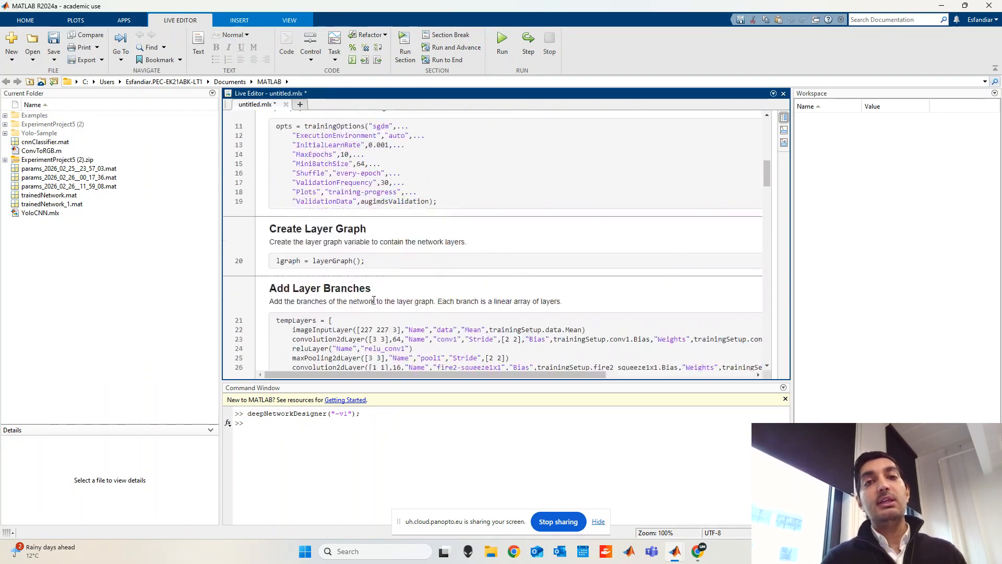
scroll(469, 150, "up", 8)
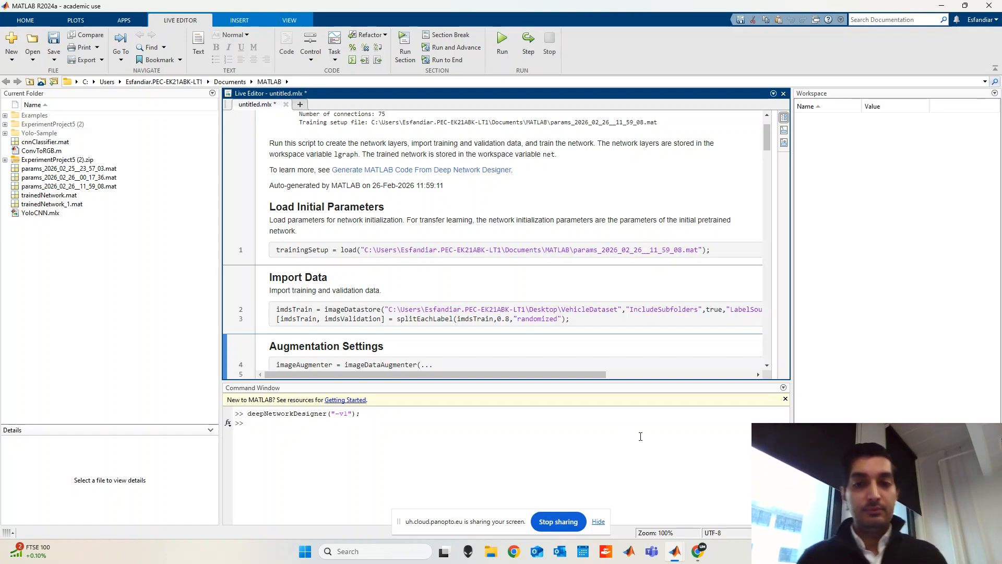
Switch back to Deep Network Designer, export the trained network and results to the workspace, and return to MATLAB
mouse_move(692, 558)
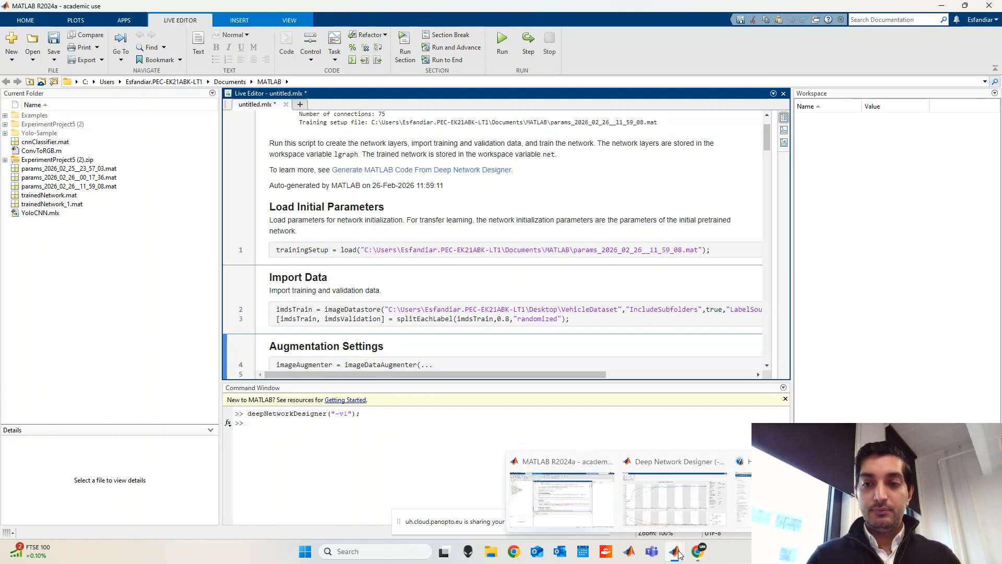
left_click(698, 510)
left_click(113, 50)
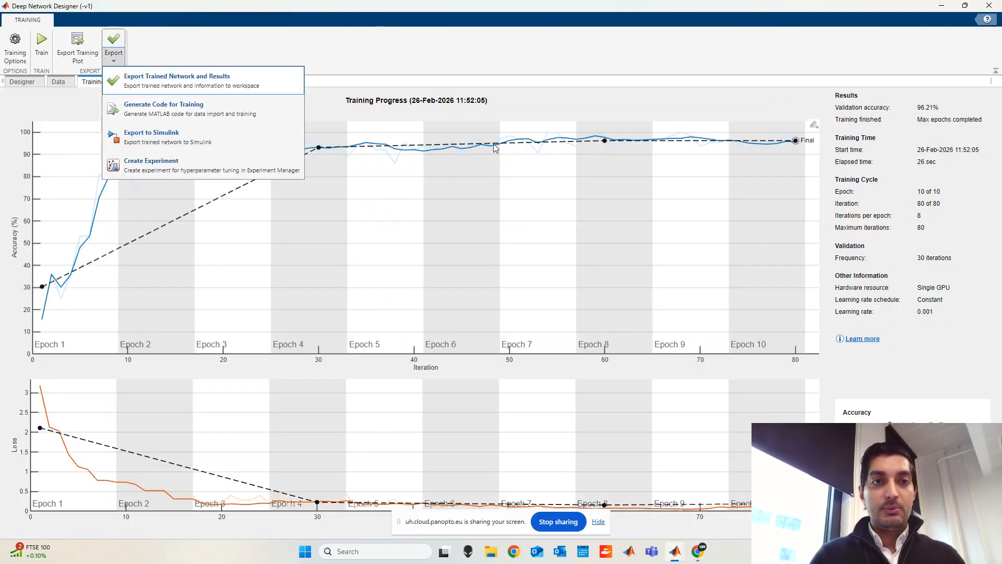
left_click(192, 78)
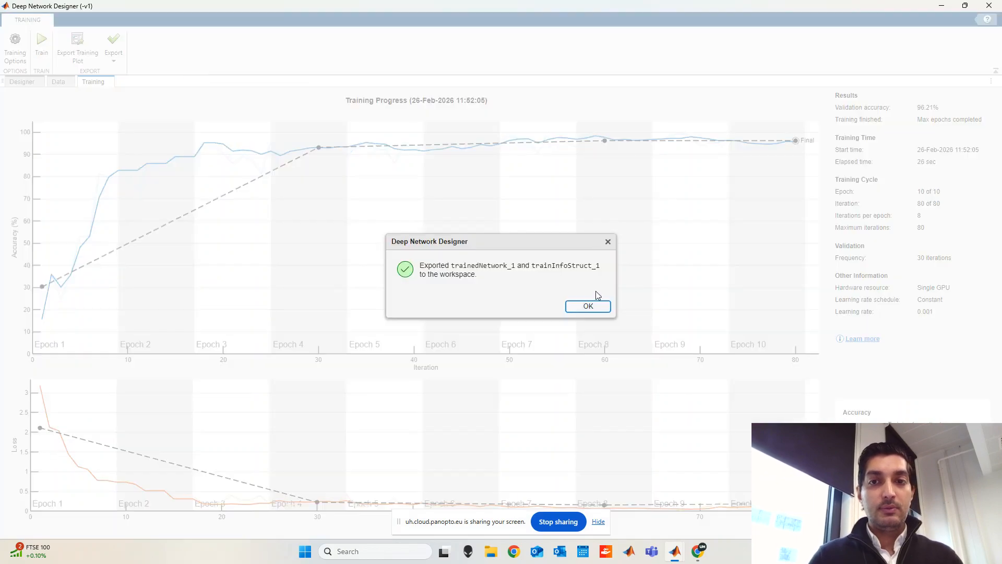
left_click(588, 307)
left_click(941, 6)
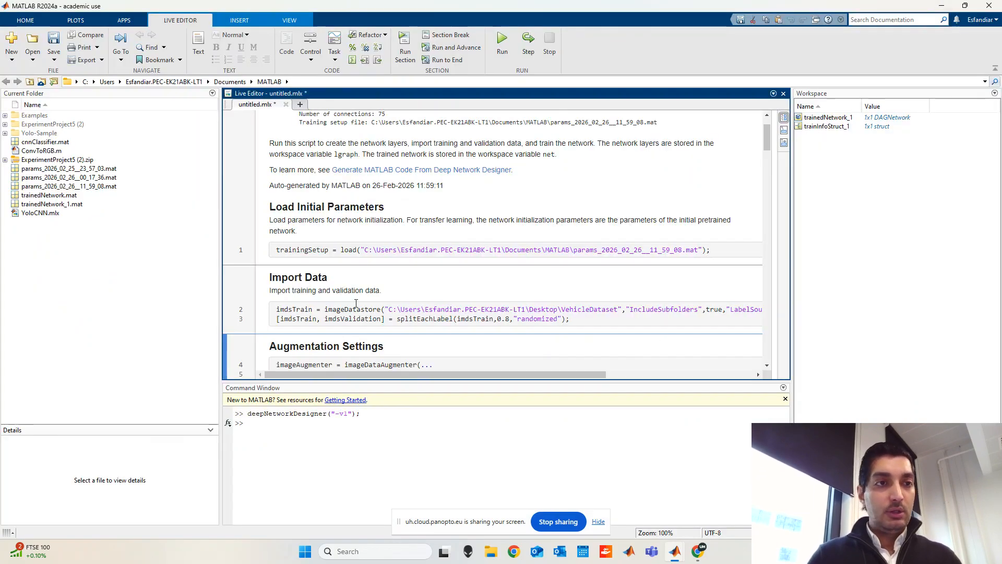
Save the workspace variable trainedNetwork_1 as the MAT-file trainedNetwork_AlexNet in the MATLAB folder
right_click(817, 120)
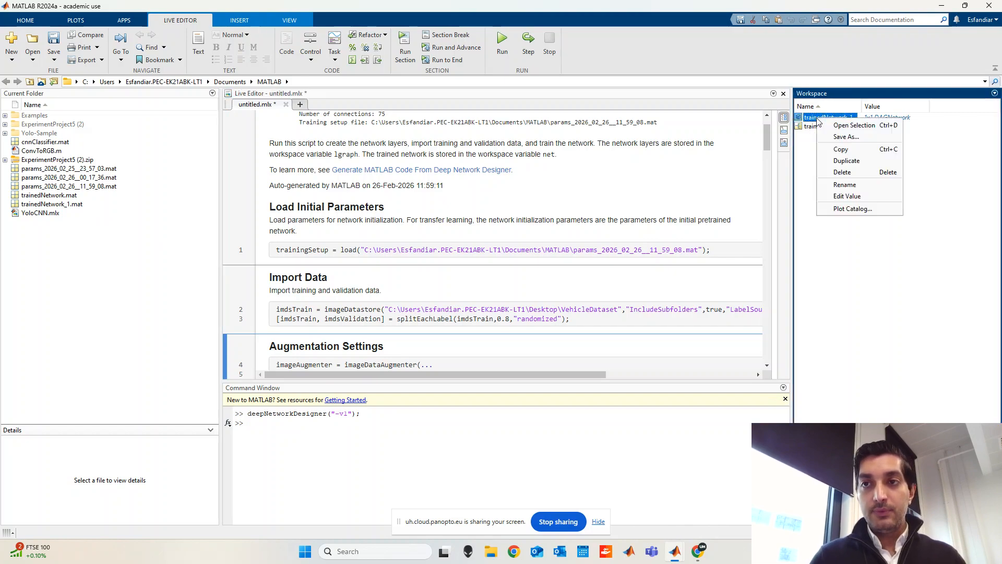
left_click(862, 137)
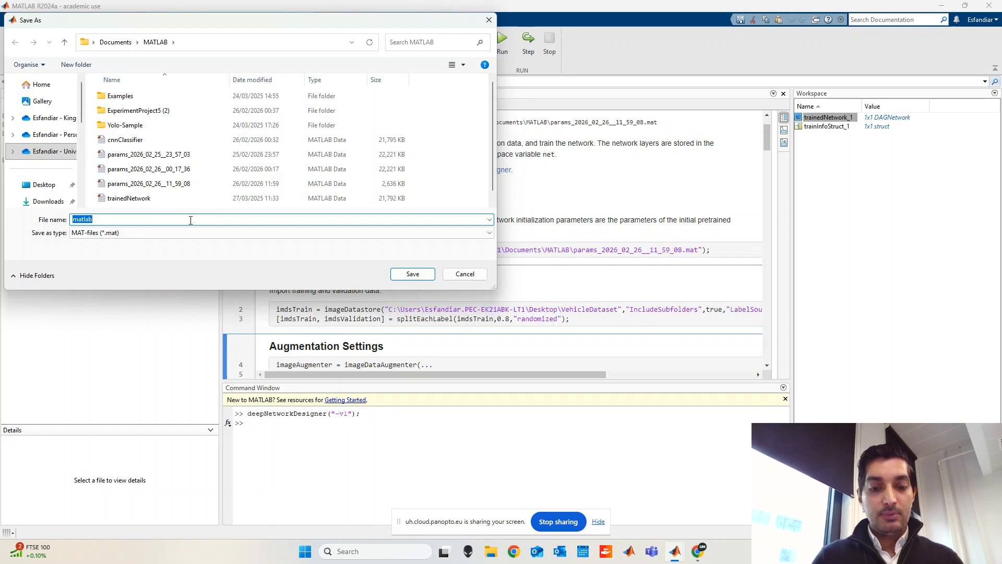
type("trained")
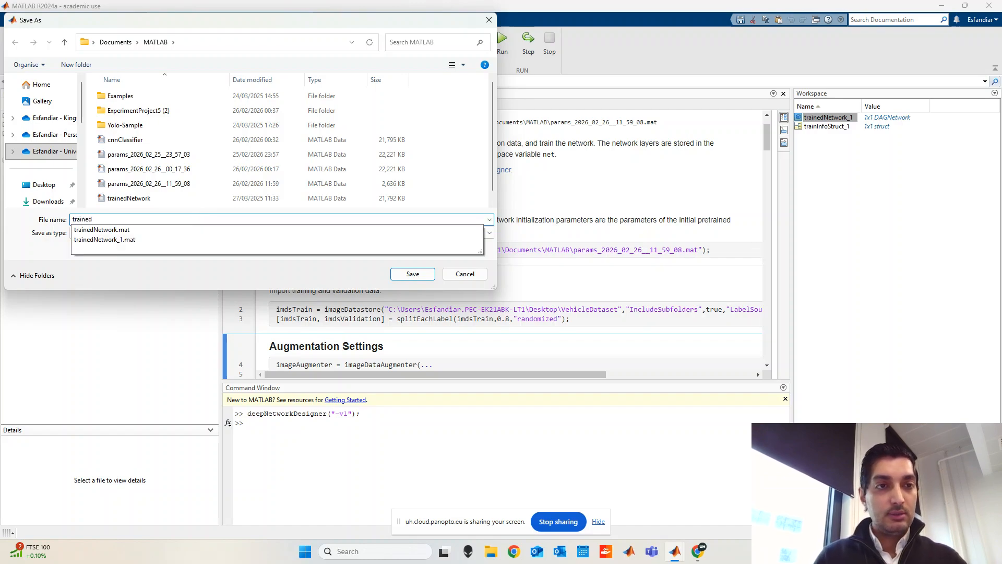
type("Net")
type("wo")
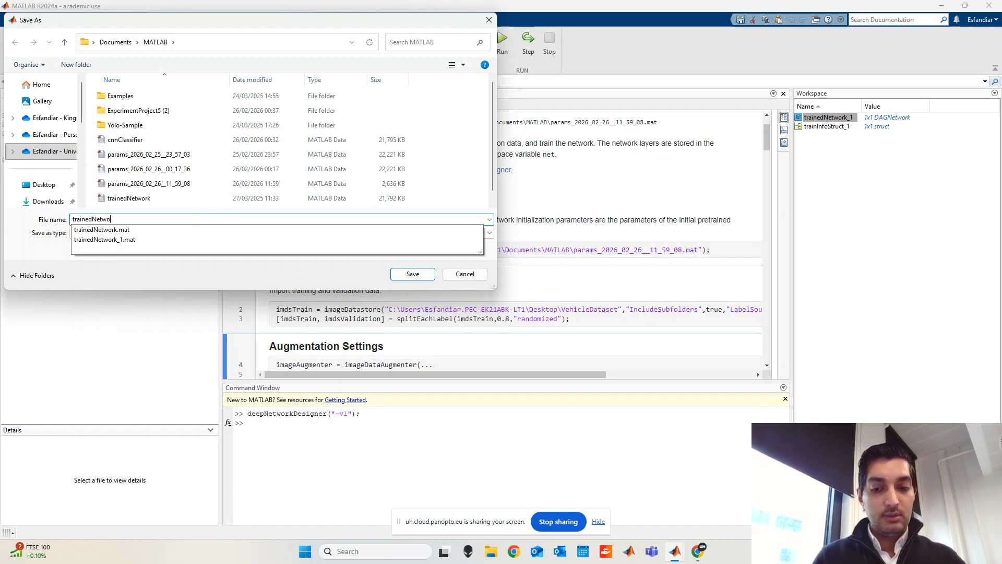
type("rk_Ale")
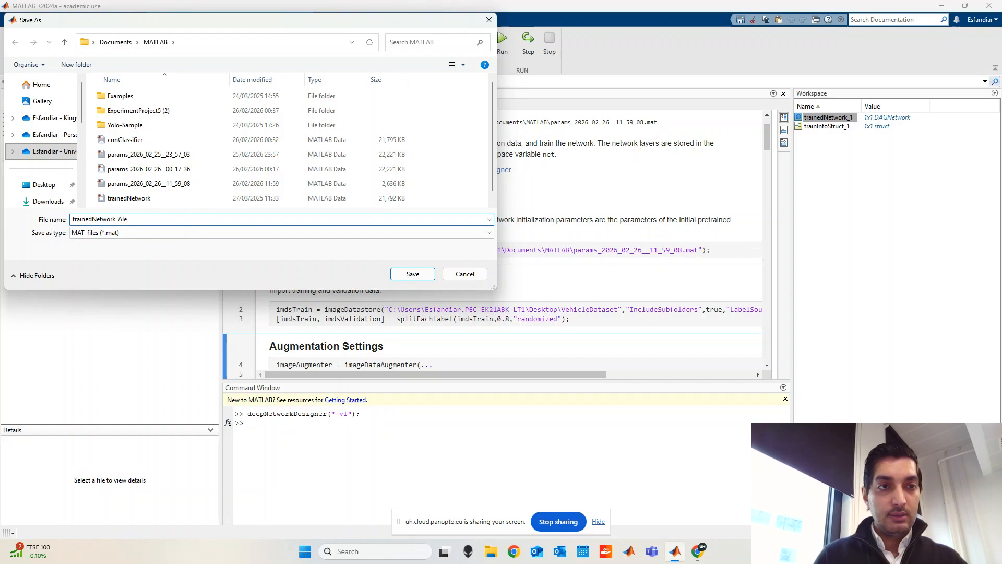
type("xNet")
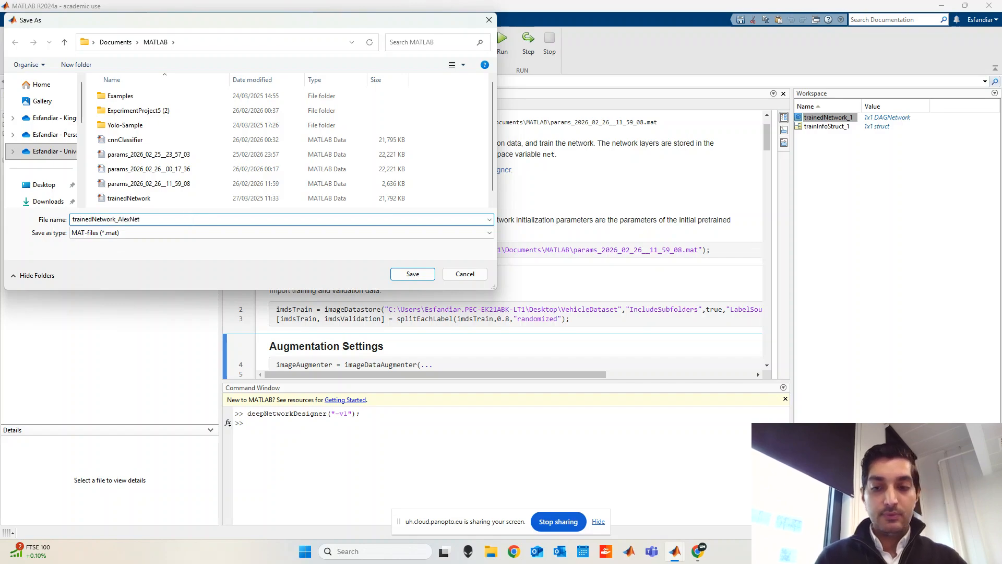
key("Return")
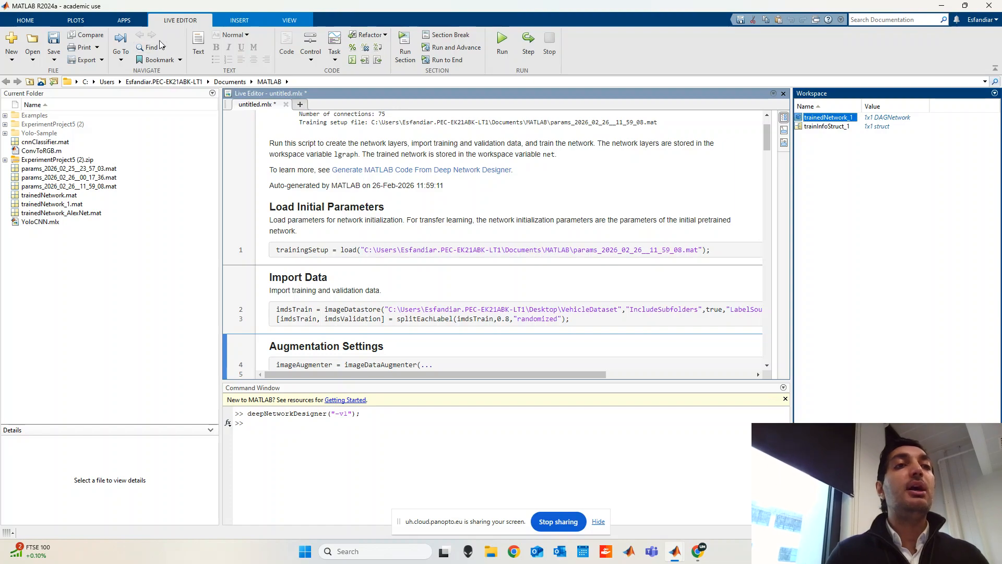
Search the Add-On Explorer for UNPIC and examine the Explore Deep Network Explainability Using an App page
left_click(33, 20)
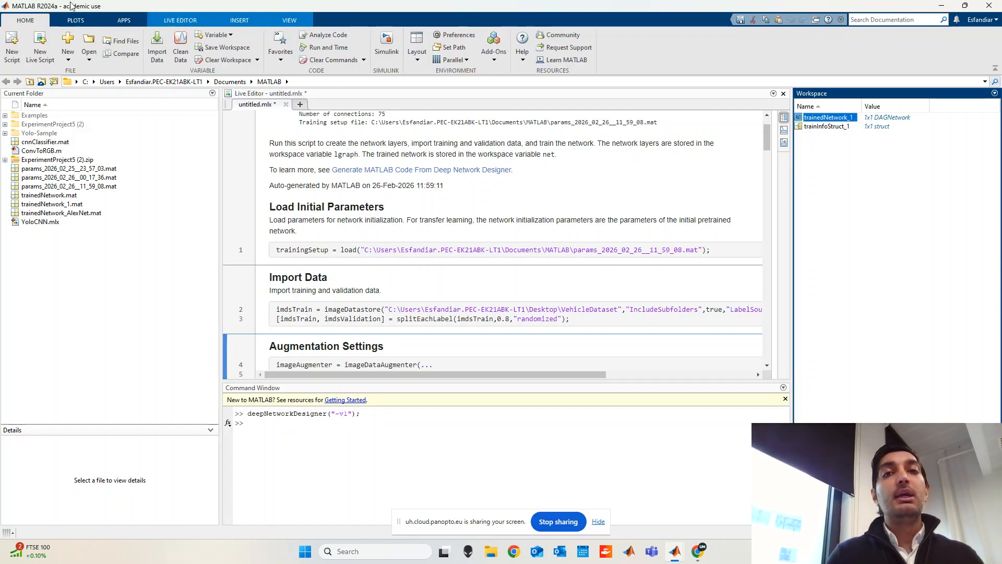
left_click(501, 63)
left_click(504, 71)
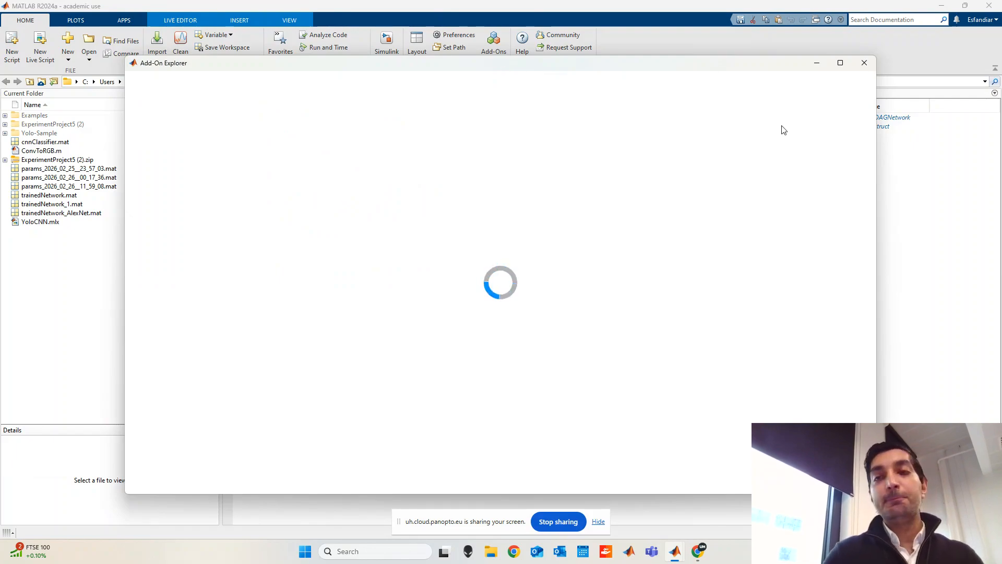
left_click(700, 97)
type("UNPIC")
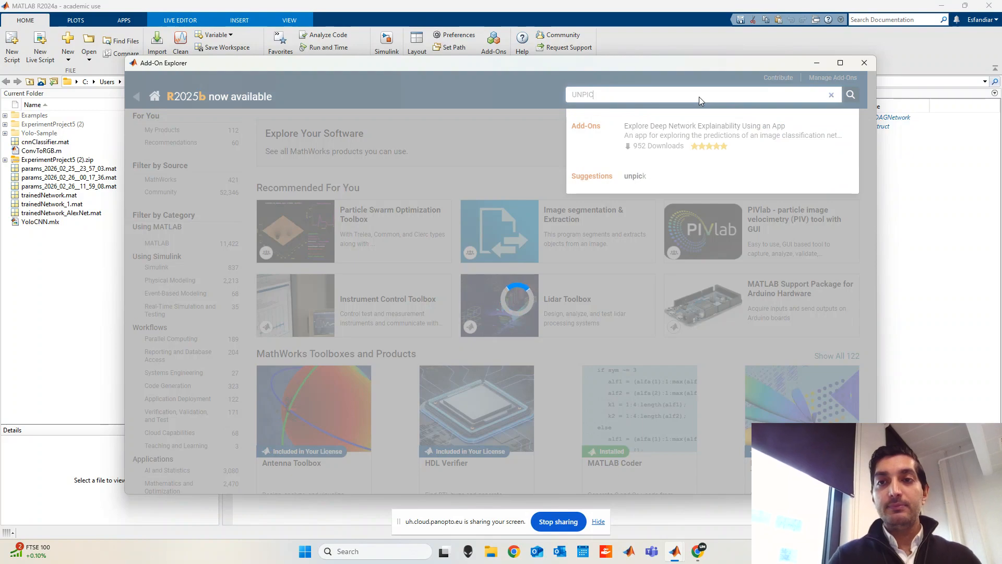
key("Return")
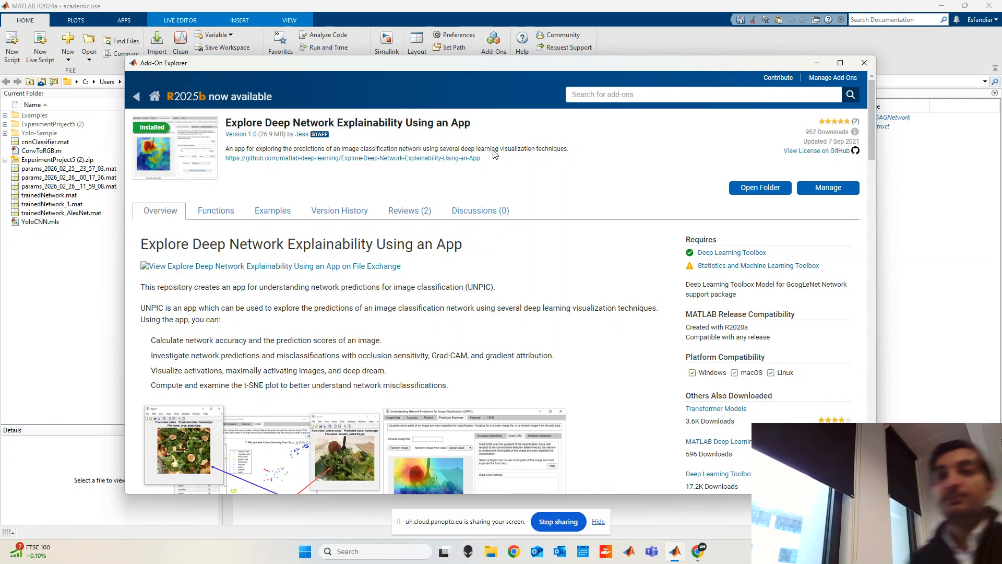
left_click(817, 63)
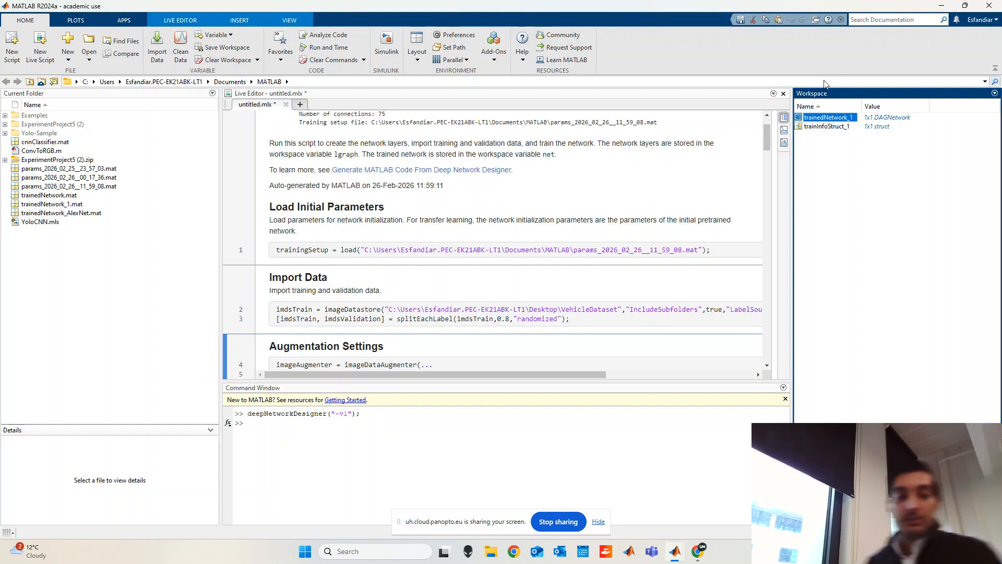
Try to launch UNPIC from the Command Window without arguments and read its output
left_click(341, 426)
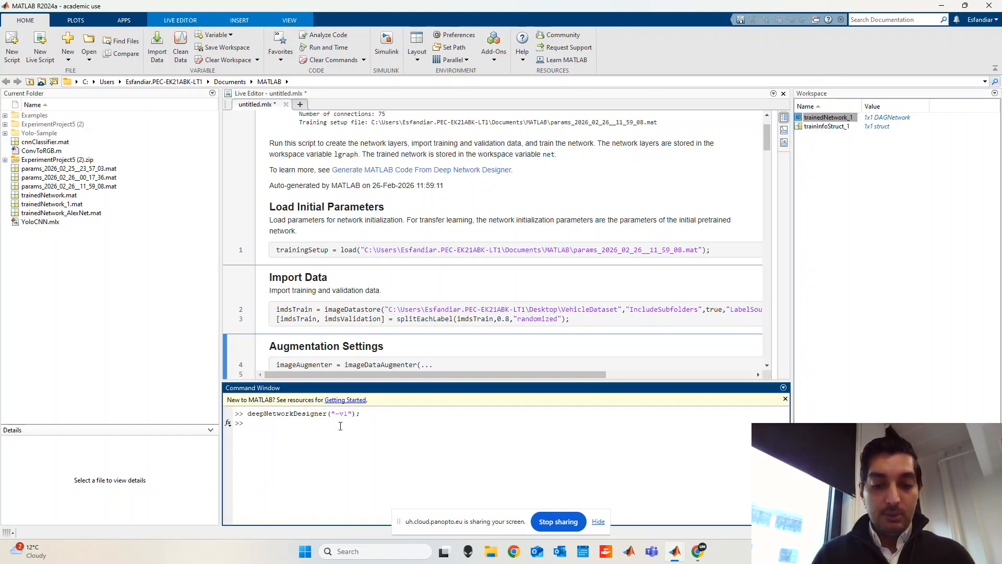
type("UNPIC")
key("Return")
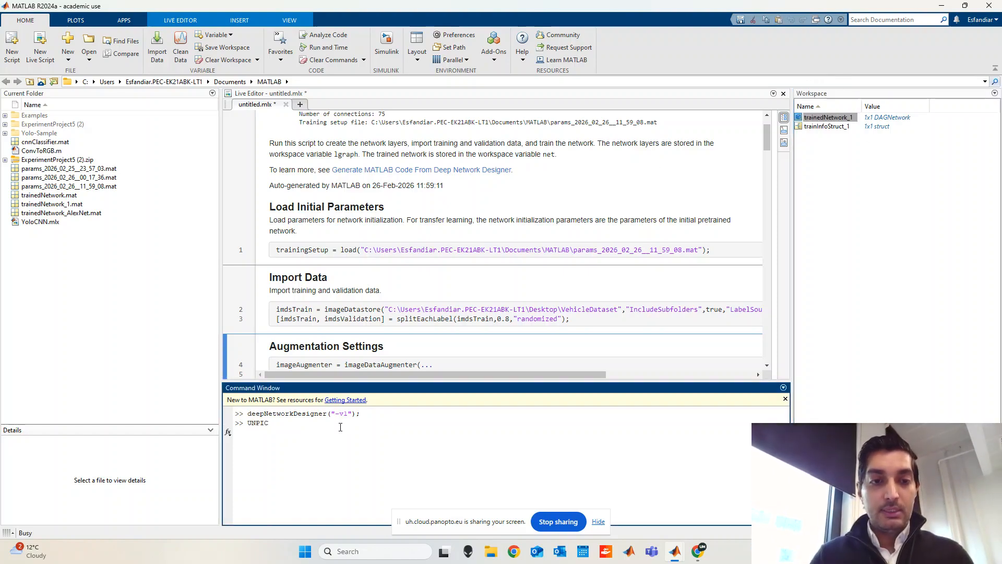
scroll(390, 440, "up", 1)
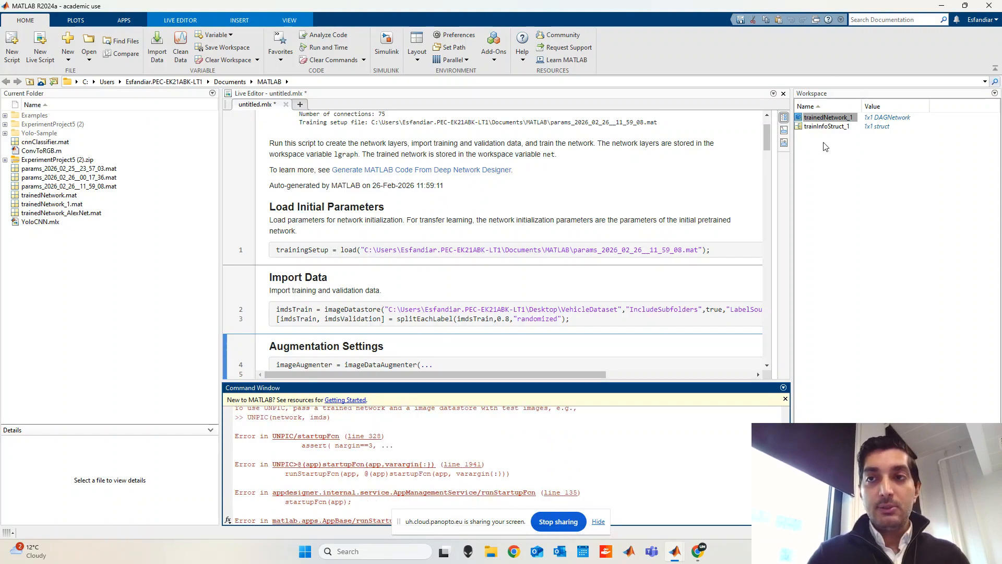
Run only the Import Data section of the generated script to create the training and validation image datastores
left_click(501, 312)
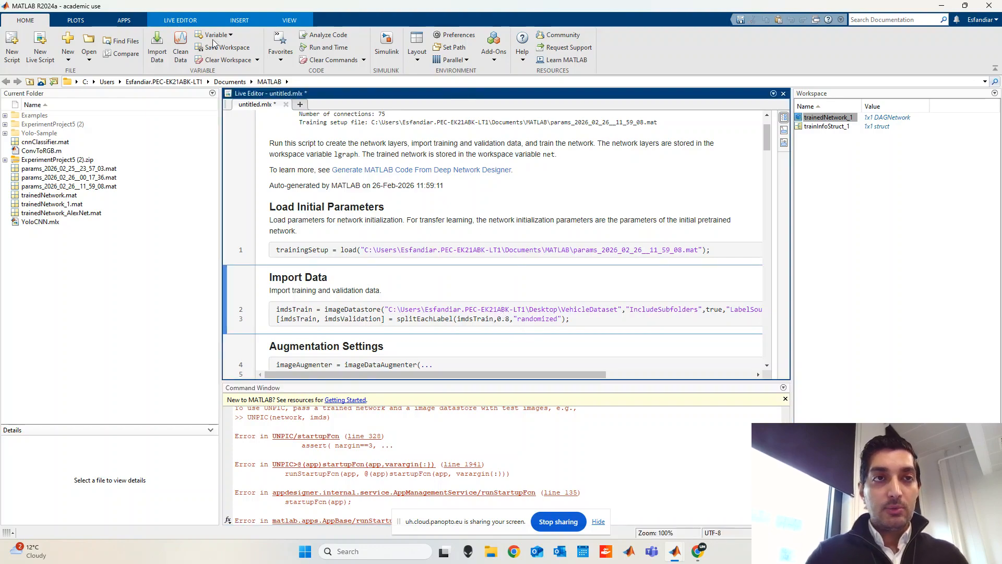
left_click(181, 20)
left_click(410, 57)
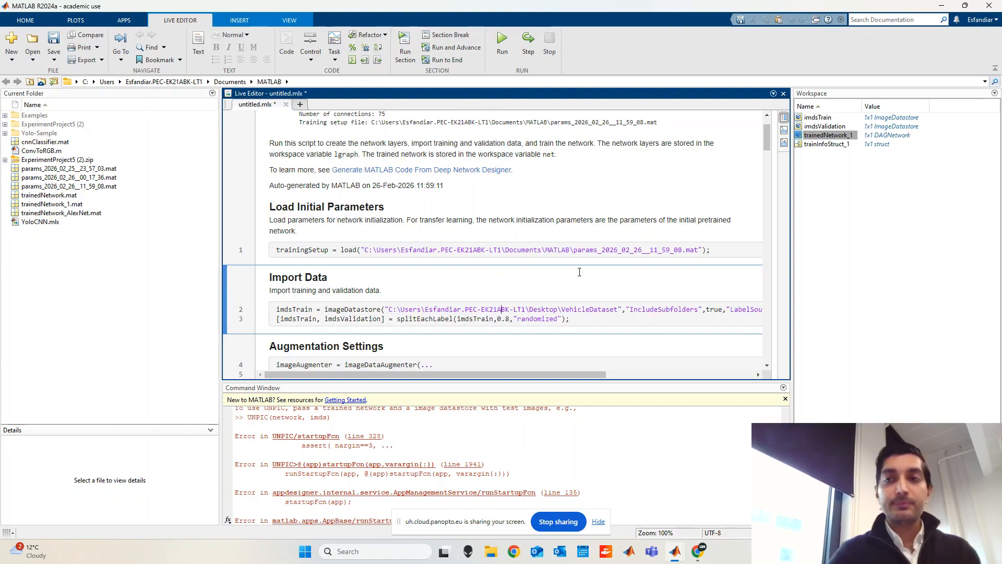
Run only the Augmentation Settings section of the generated script to create the image augmenter and the augmented training and validation datastores
scroll(579, 272, "down", 3)
left_click(462, 298)
left_click(405, 47)
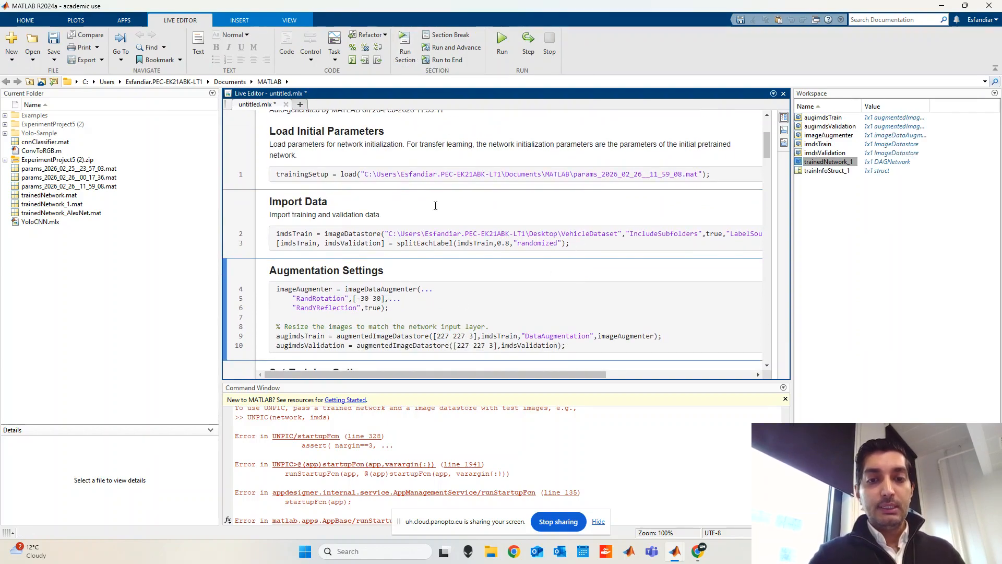
scroll(313, 496, "down", 2)
Try to launch UNPIC from the Command Window with trained_Network_1 and the imdsTrain datastore as arguments
left_click(306, 521)
type("UNPIC(")
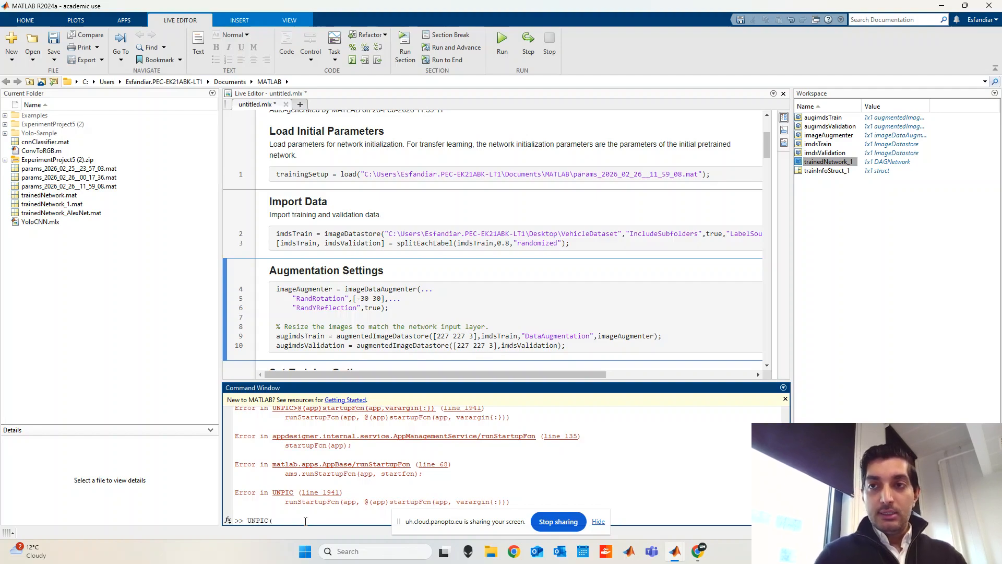
type("trained_")
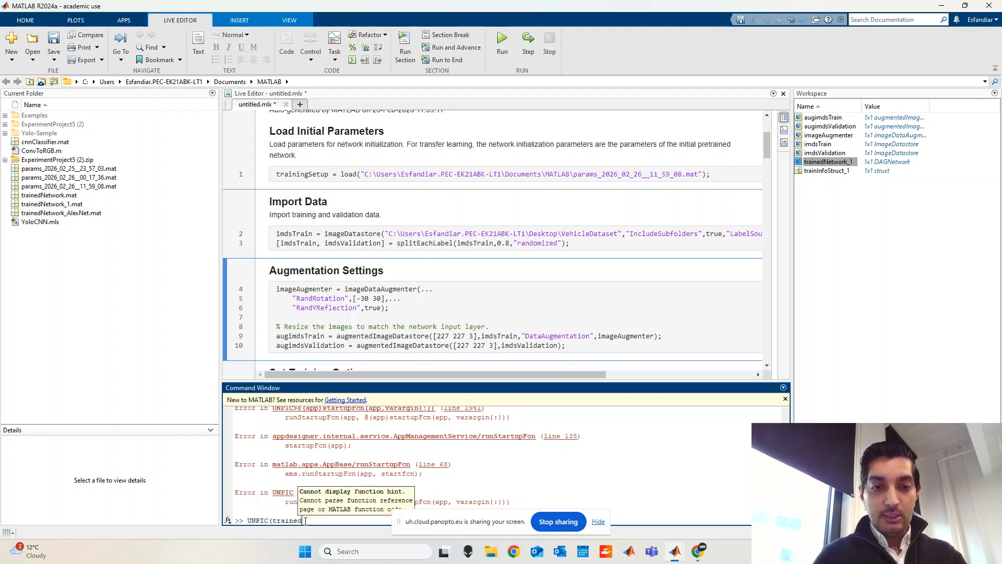
type("Netw")
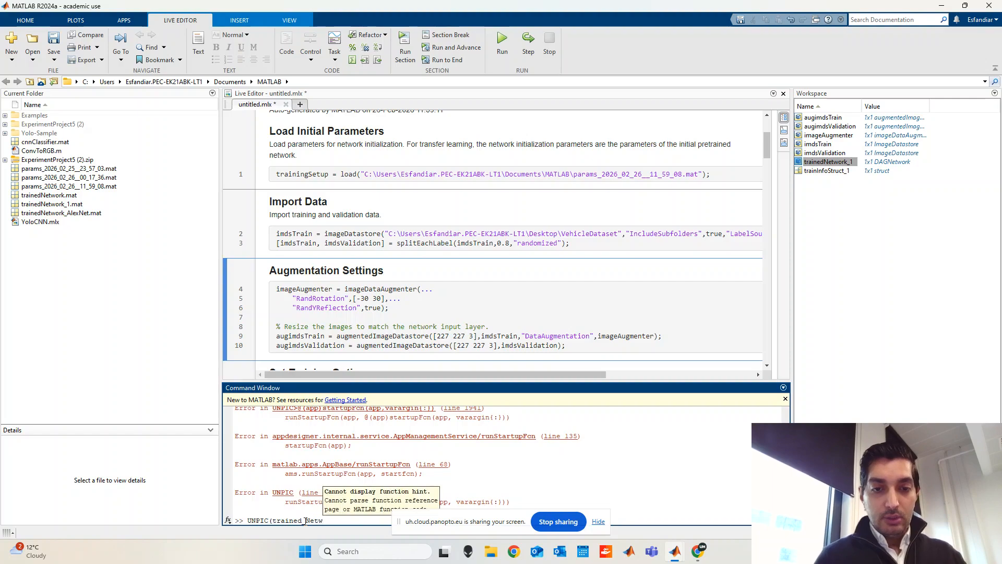
type("ork_1,")
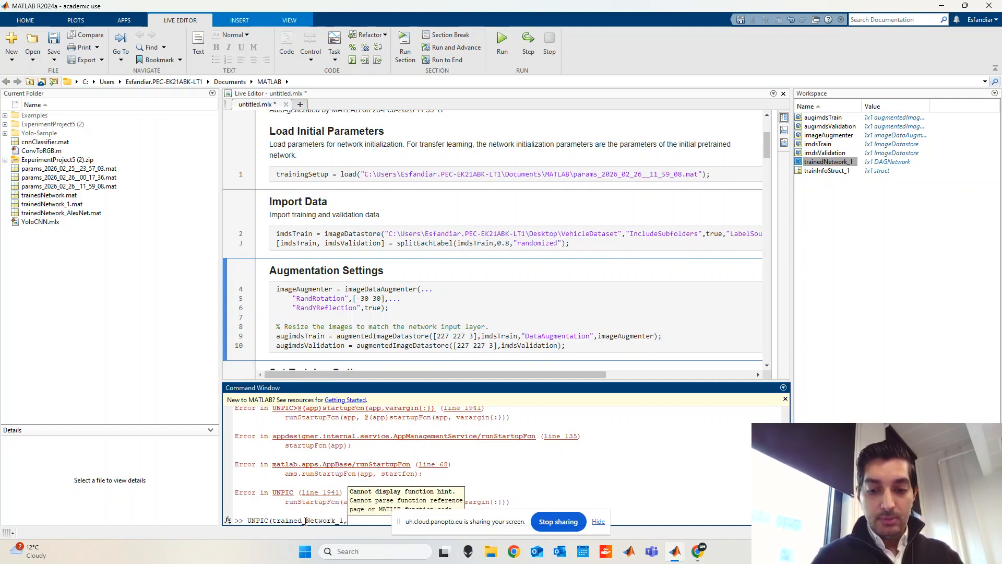
type(" imd")
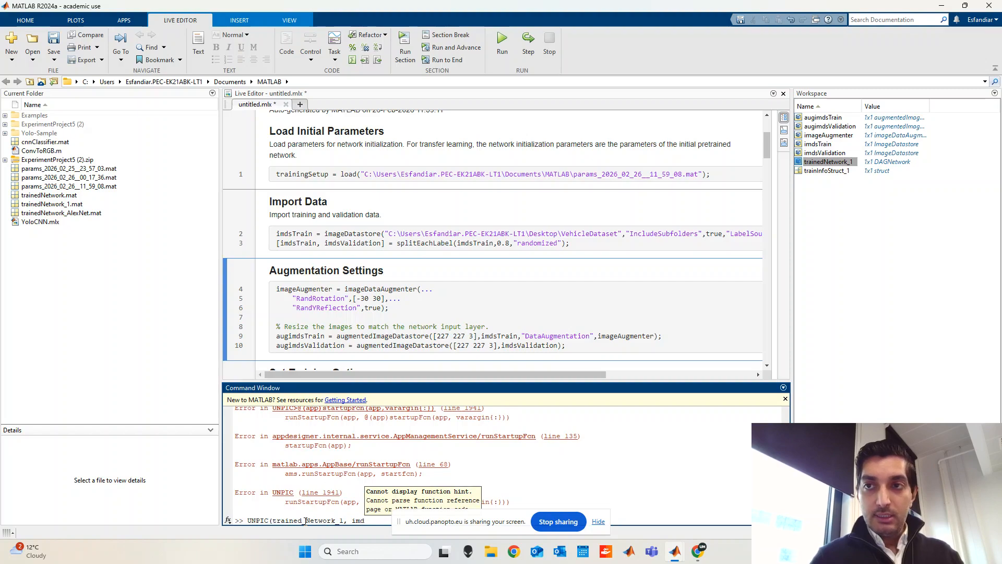
type("sTrain)")
key("Return")
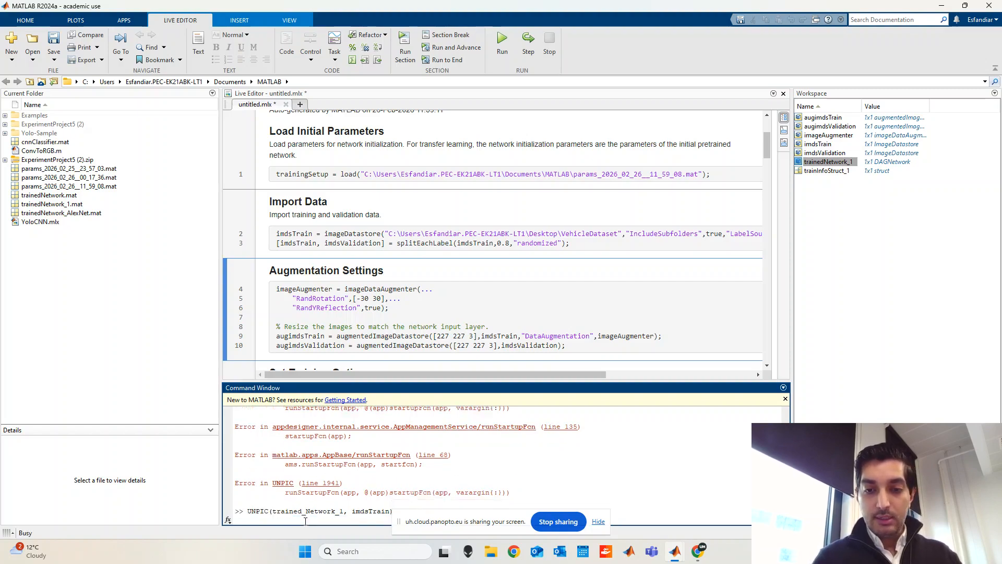
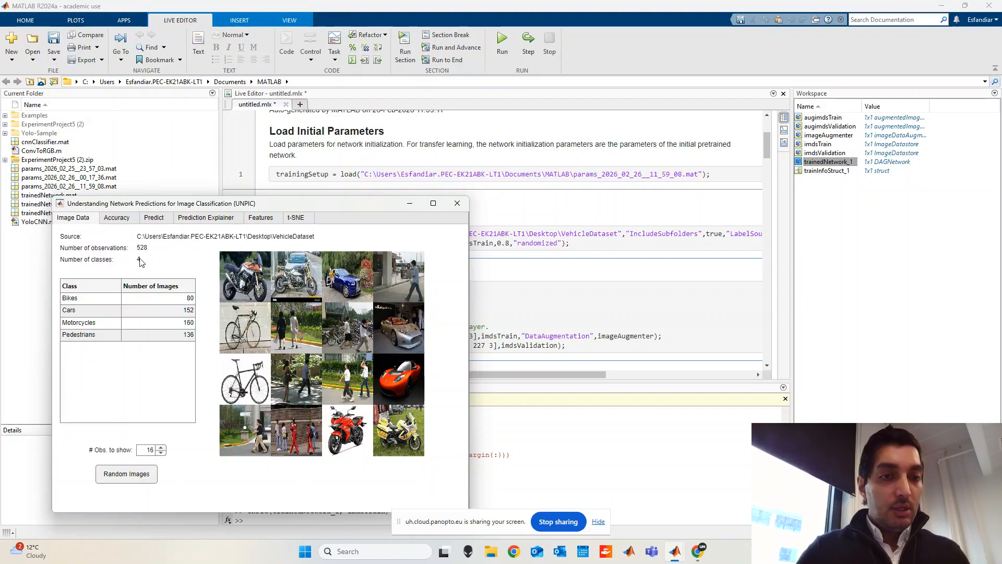
Compute the network accuracy and confusion matrix in UNPIC, and check the view of predicted images by class
left_click(117, 218)
left_click(135, 241)
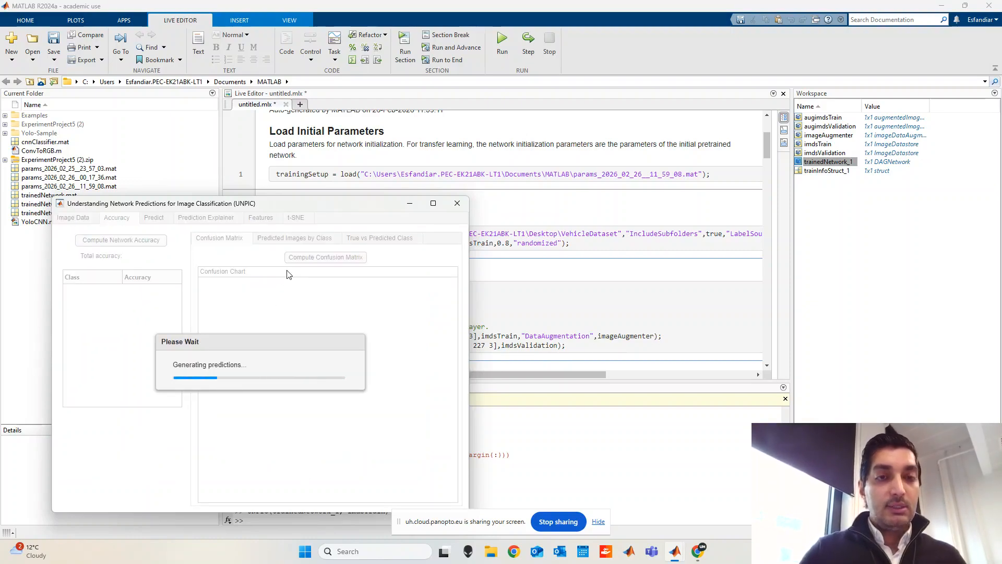
left_click(315, 262)
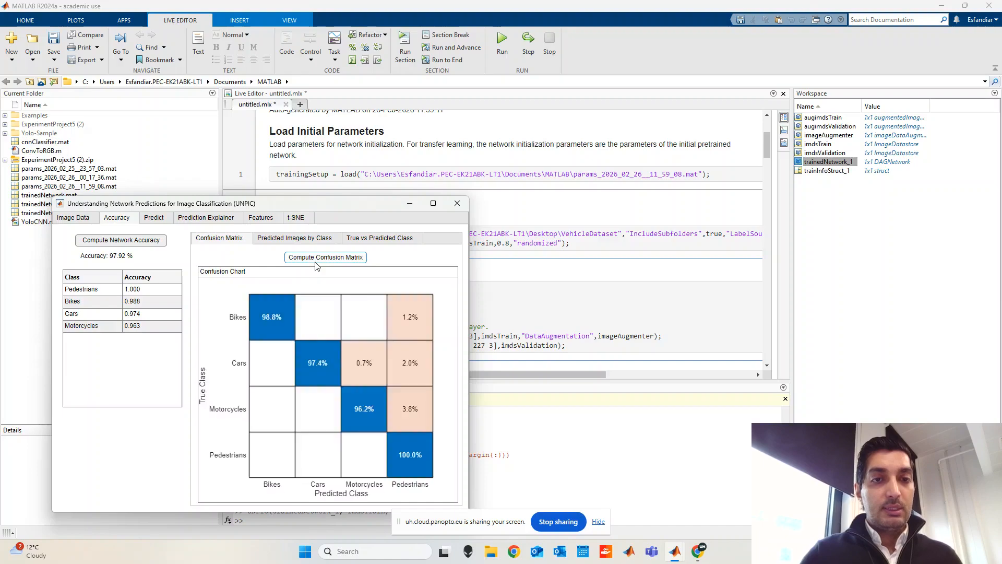
left_click(279, 239)
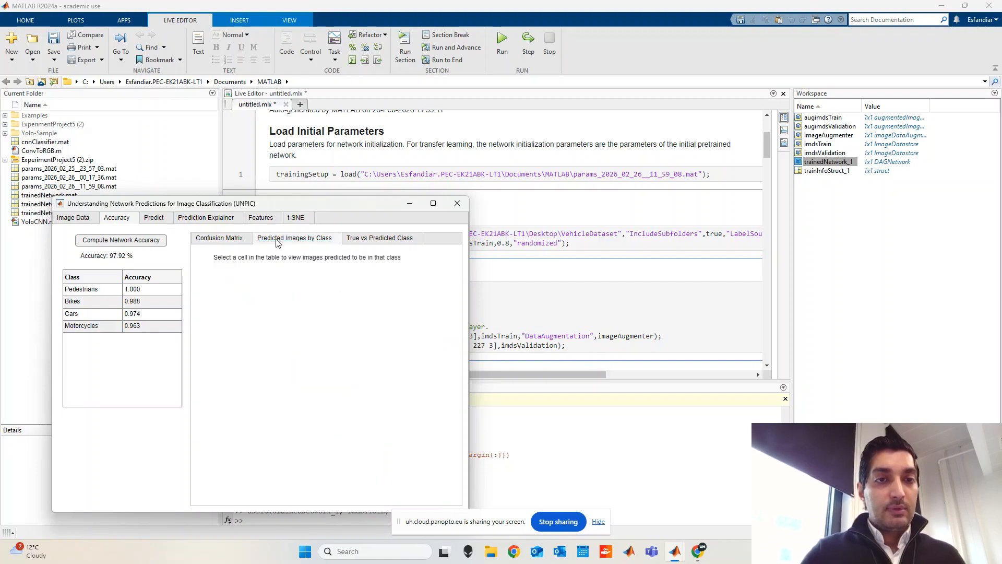
left_click(237, 241)
Load a random image for prediction in UNPIC and display its Grad-CAM map for target class Bikes with feature map drop9
left_click(155, 218)
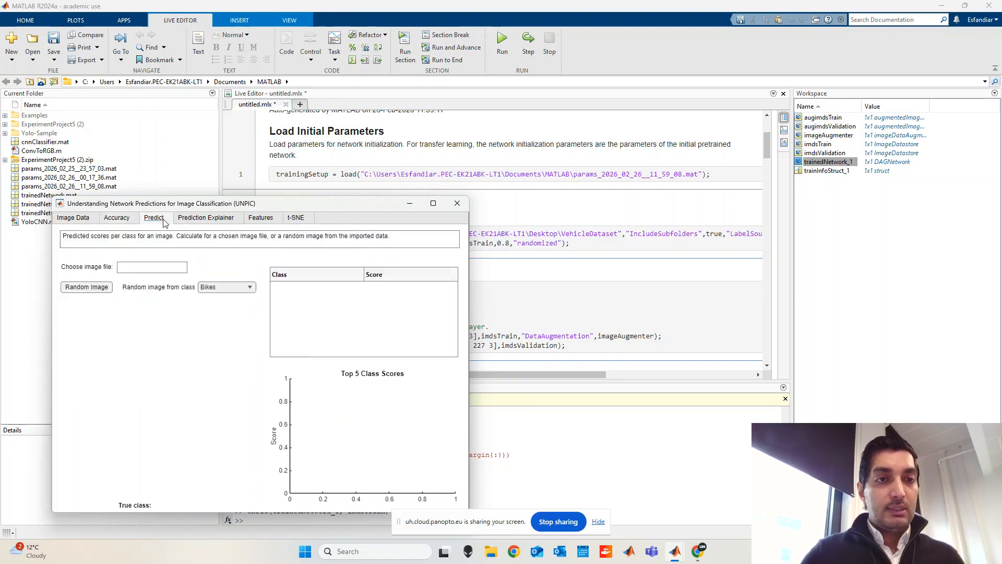
left_click(106, 290)
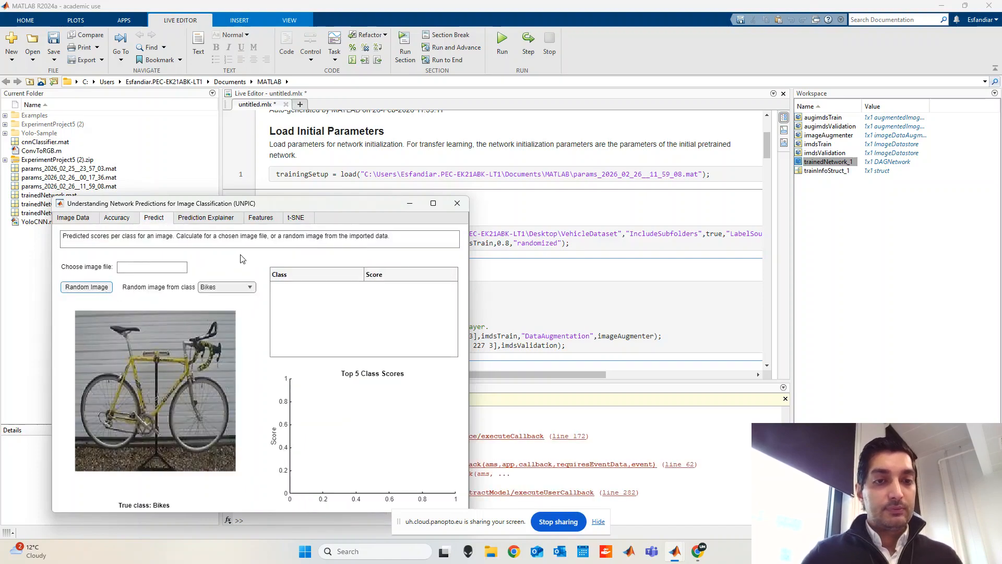
left_click(206, 222)
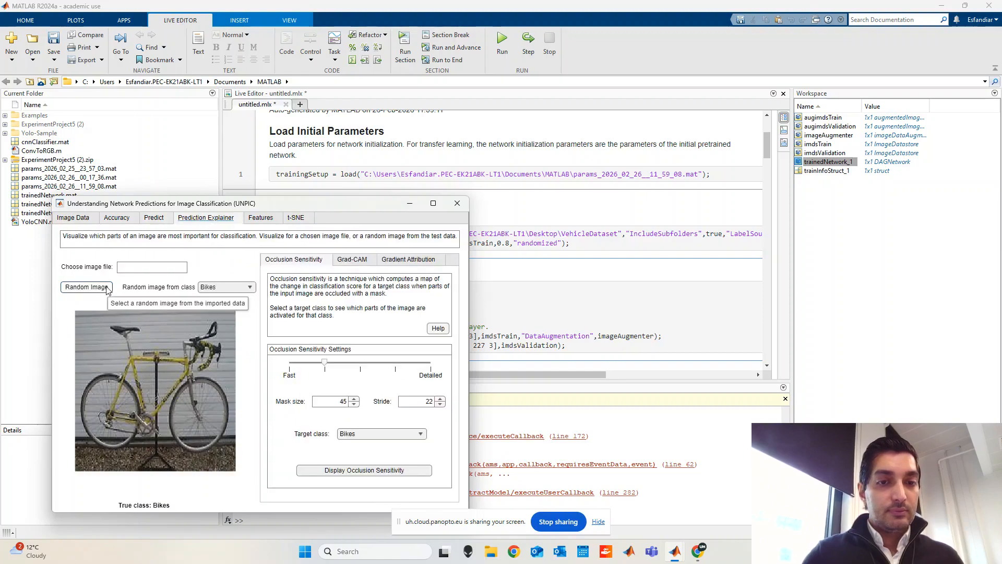
left_click(378, 469)
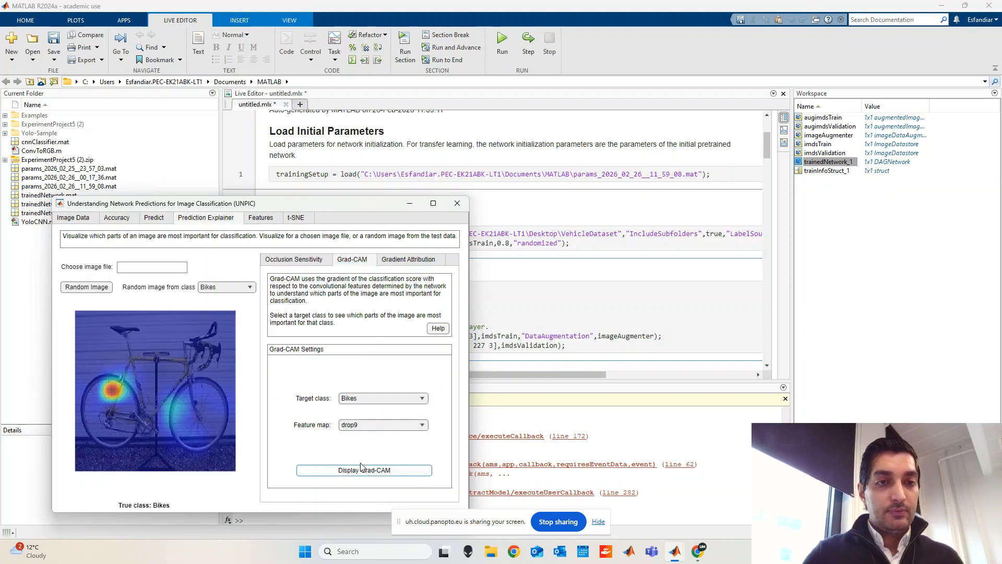
Compute the activations of layer conv1, channels 1:4, for the loaded bike image
left_click(261, 217)
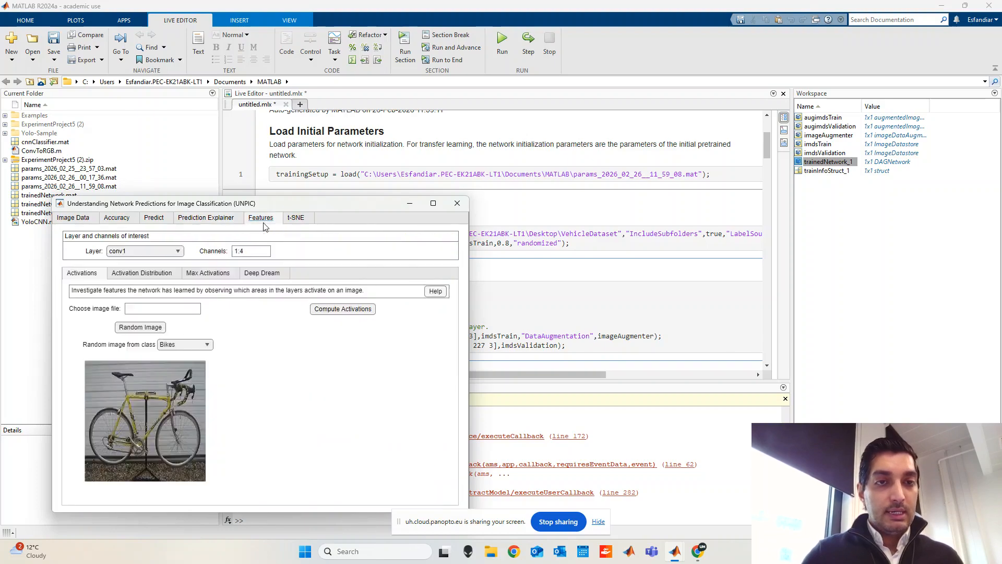
left_click(342, 310)
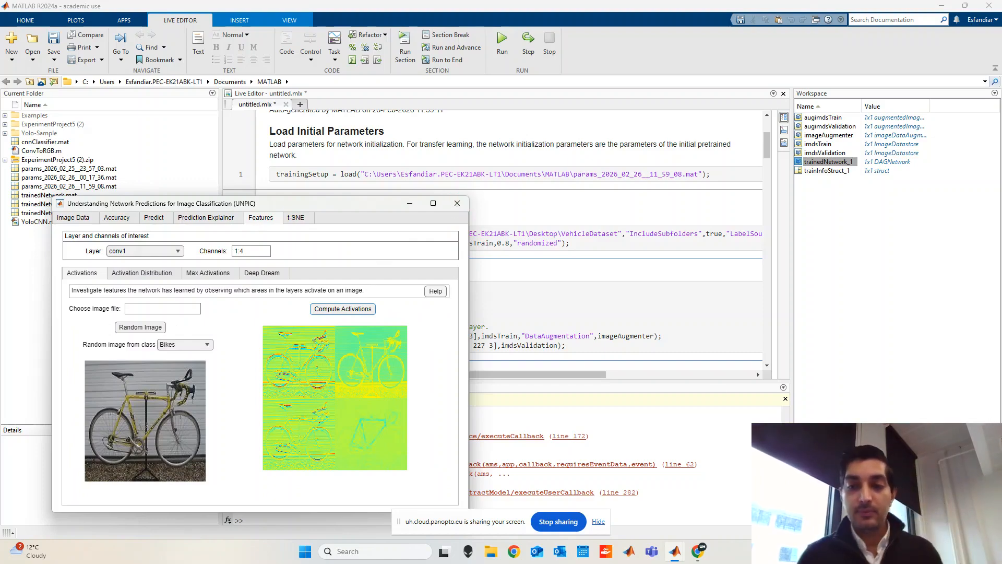
Switch to the Canvas units page in Chrome and publish the custom CNN tutorial recording, Tutorial 3 and Tutorial 4 in Unit 5
mouse_move(698, 551)
left_click(642, 499)
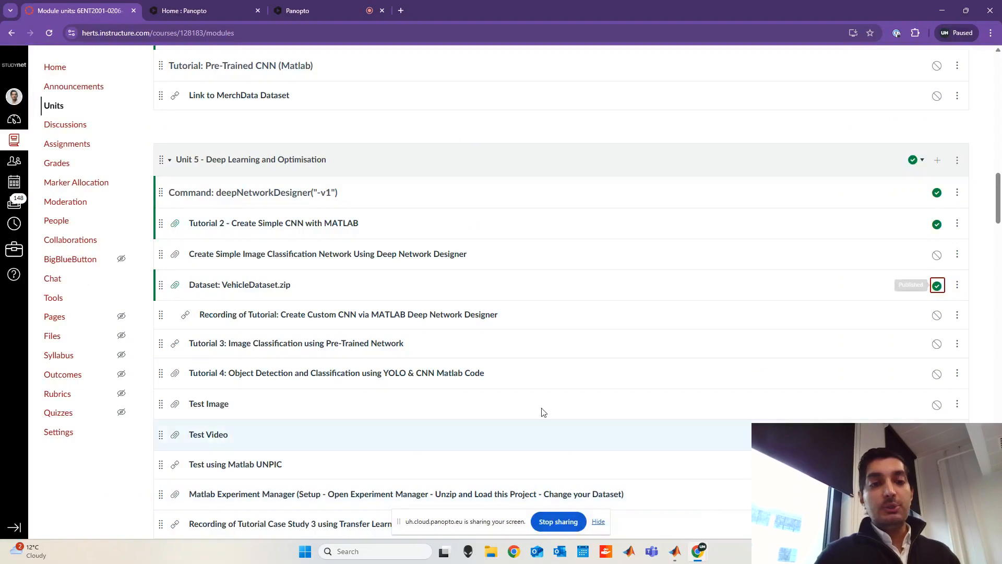
scroll(445, 366, "down", 2)
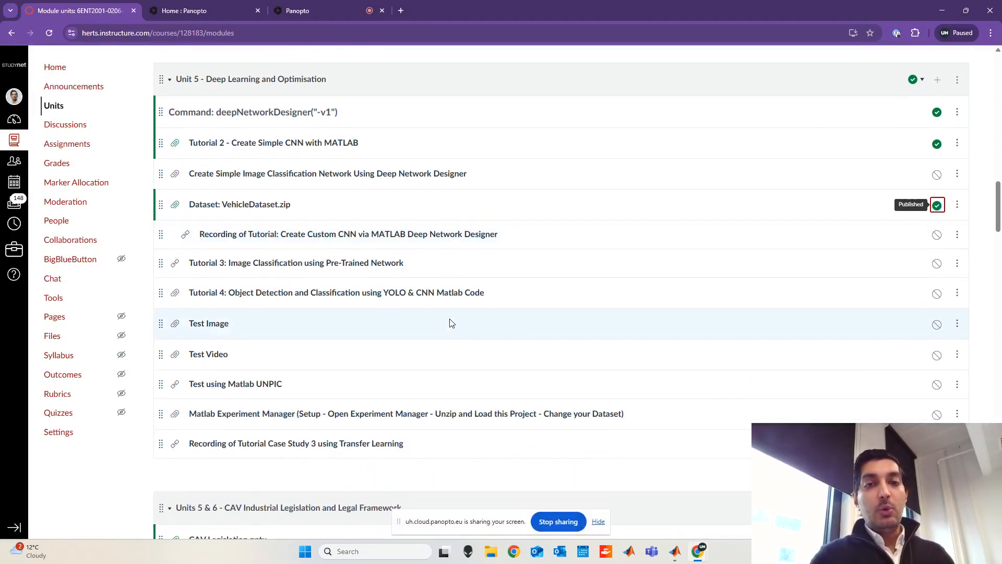
left_click(937, 236)
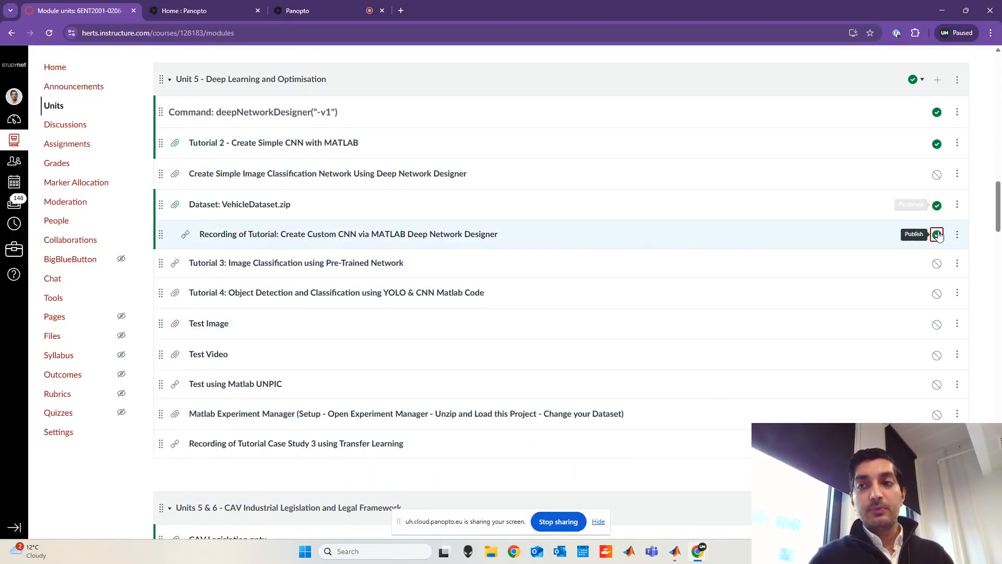
left_click(934, 264)
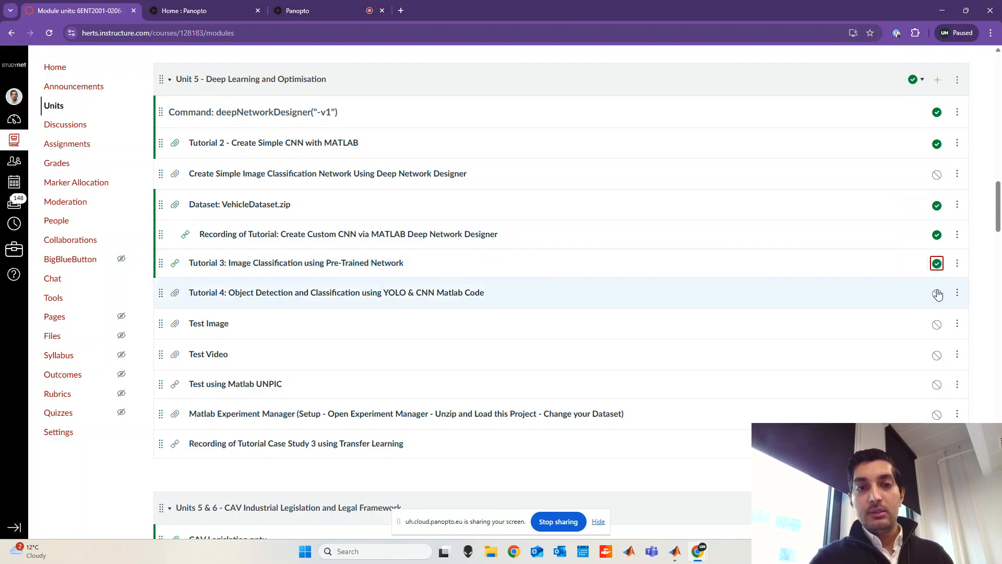
left_click(937, 293)
left_click(680, 417)
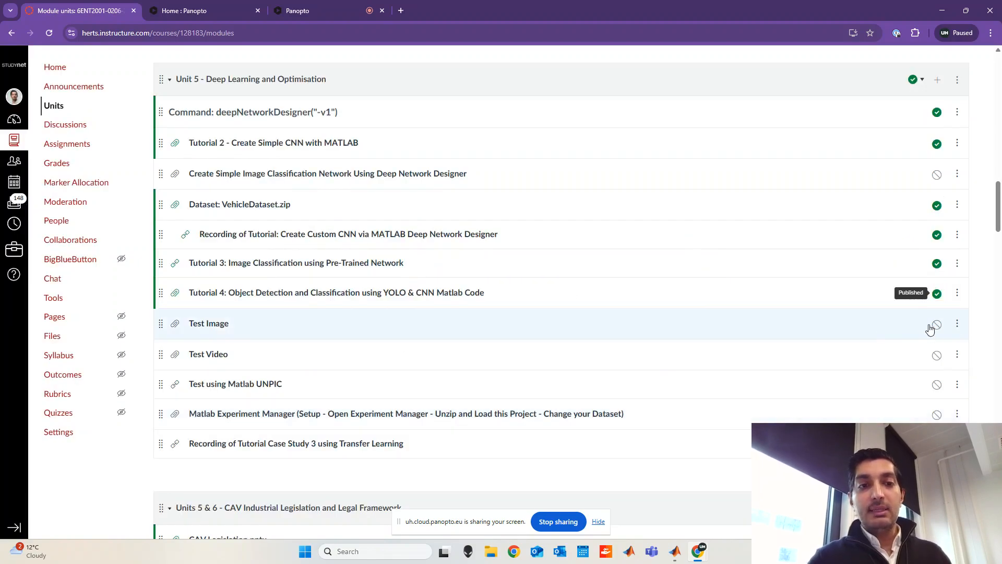
Publish the Test Image and Test Video items in Unit 5
left_click(935, 326)
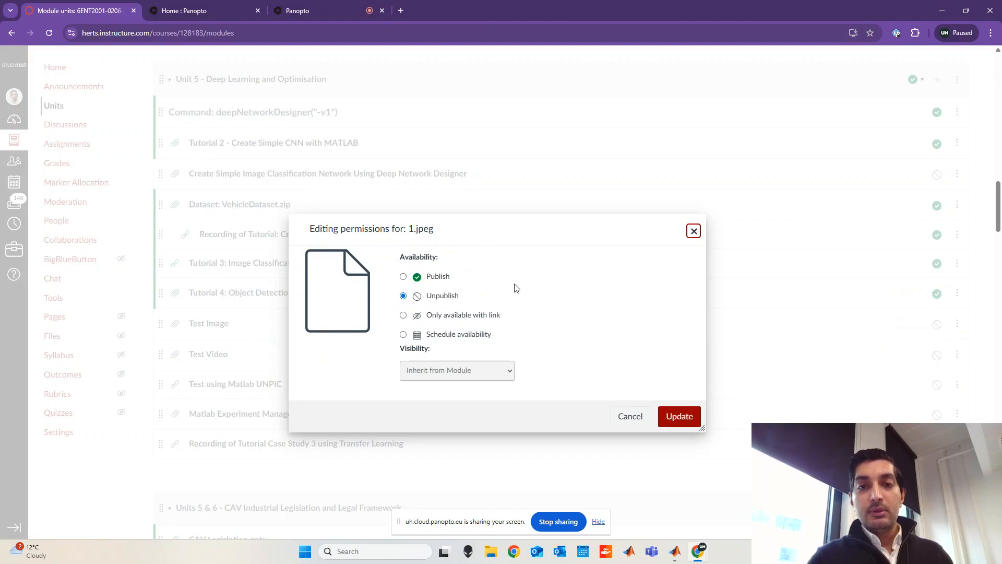
left_click(432, 280)
left_click(680, 416)
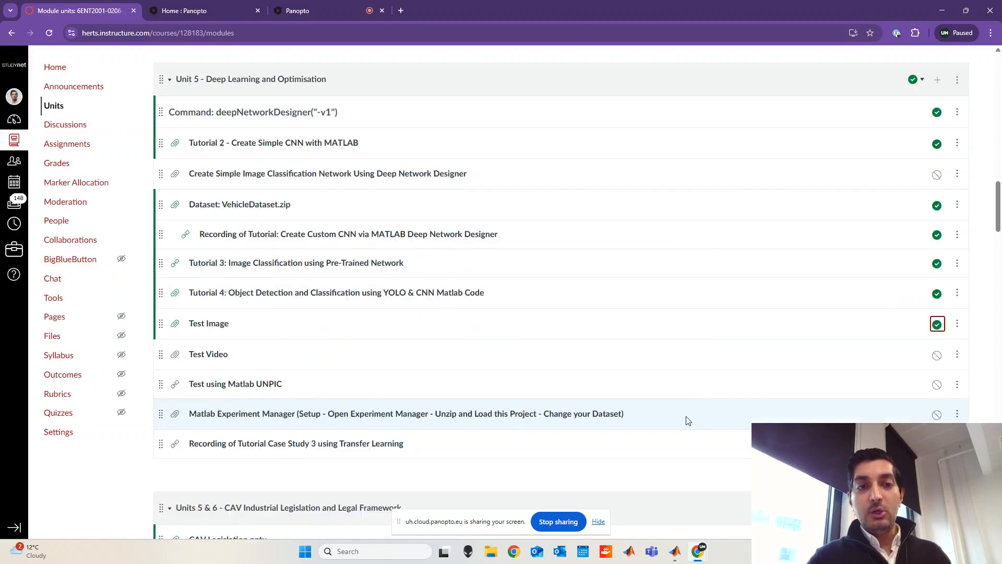
left_click(937, 354)
left_click(432, 279)
left_click(688, 420)
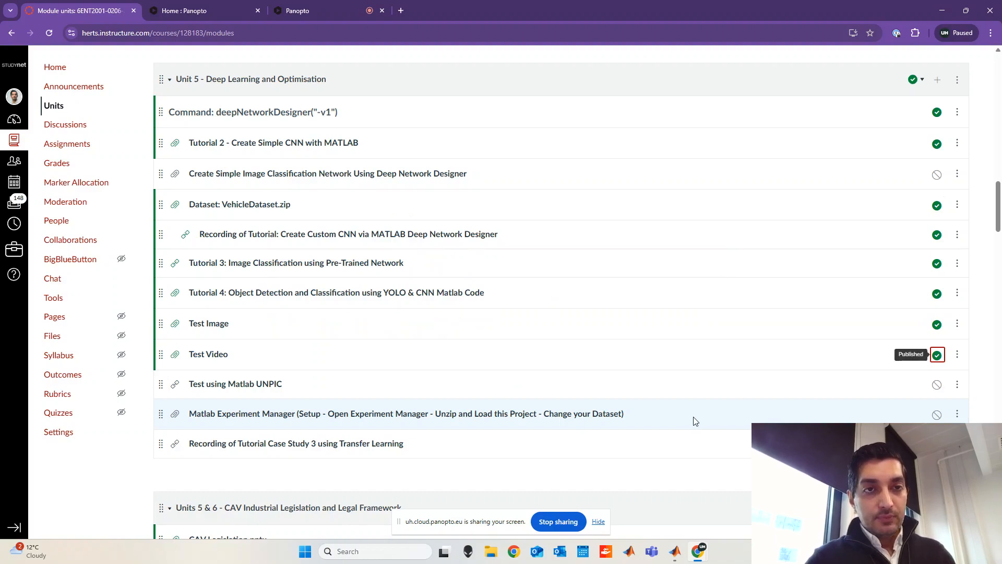
Publish the Test using Matlab UNPIC and Matlab Experiment Manager items in Unit 5
left_click(937, 384)
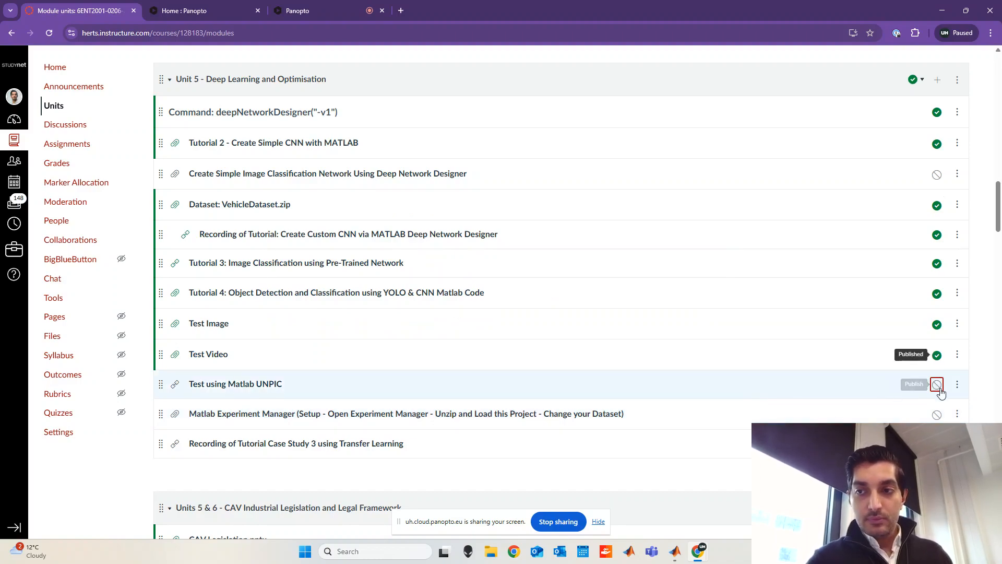
left_click(937, 414)
left_click(403, 277)
left_click(681, 415)
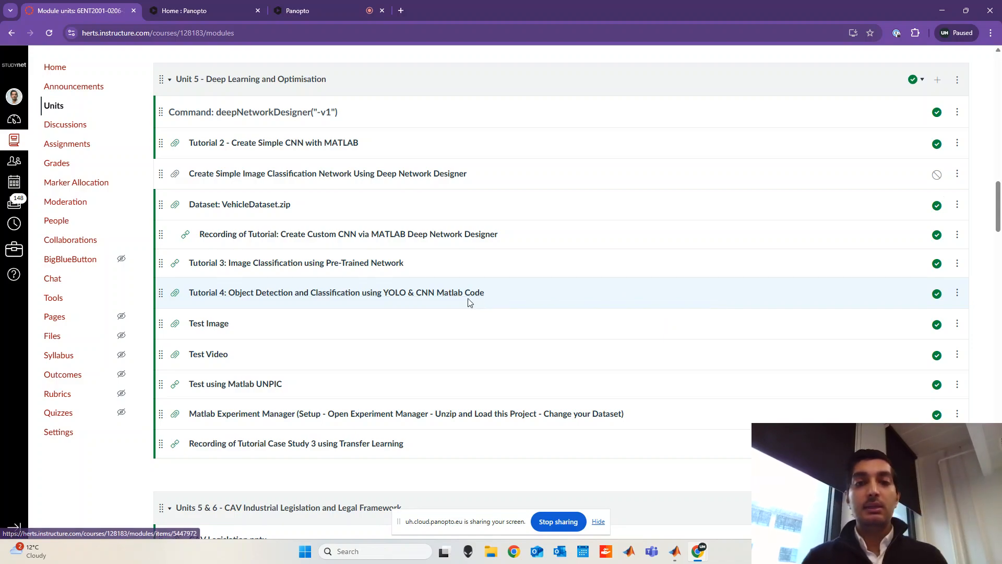
Download YoloCNN.mlx from the Tutorial 4 item and show the downloaded file in its folder
left_click(436, 297)
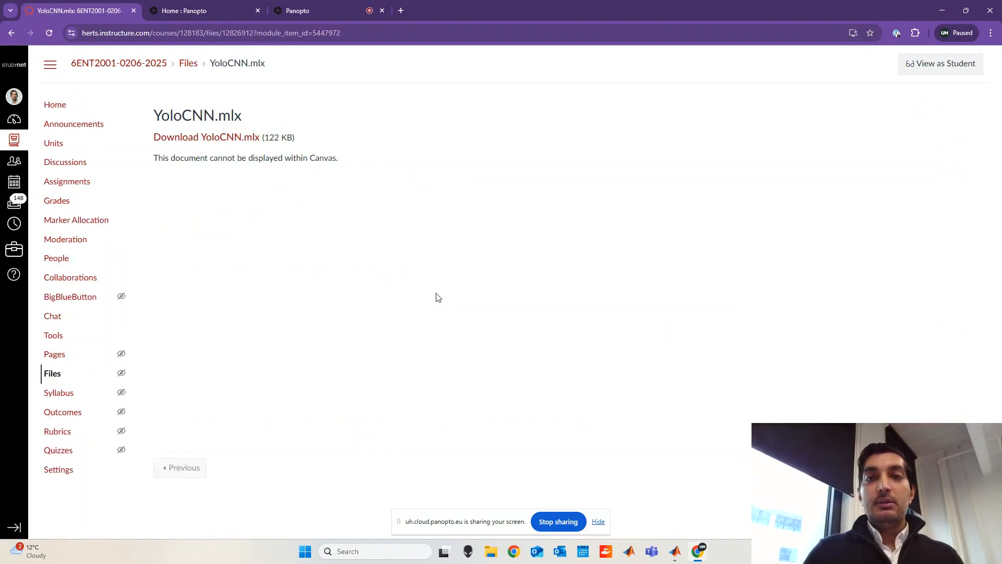
left_click(218, 137)
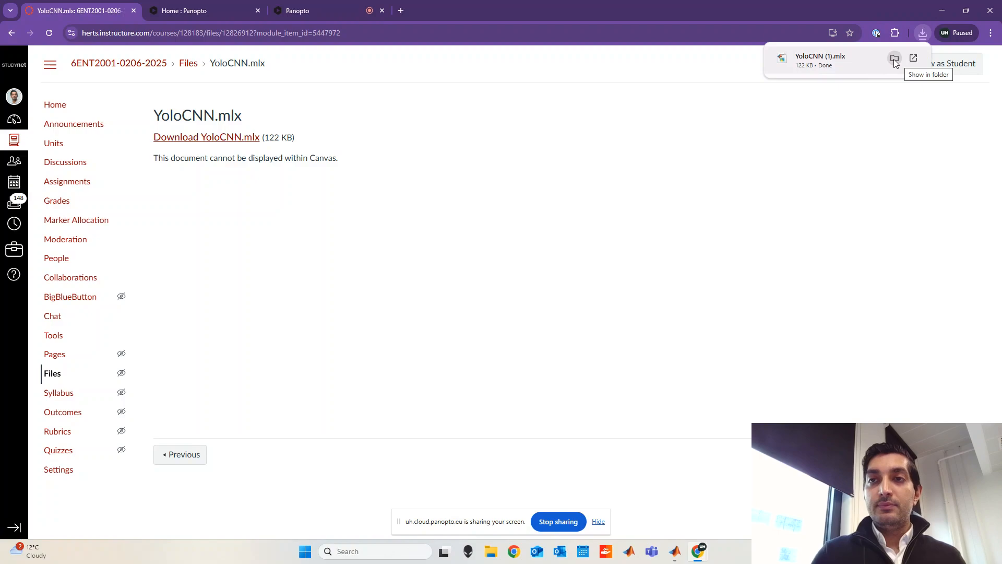
left_click(893, 58)
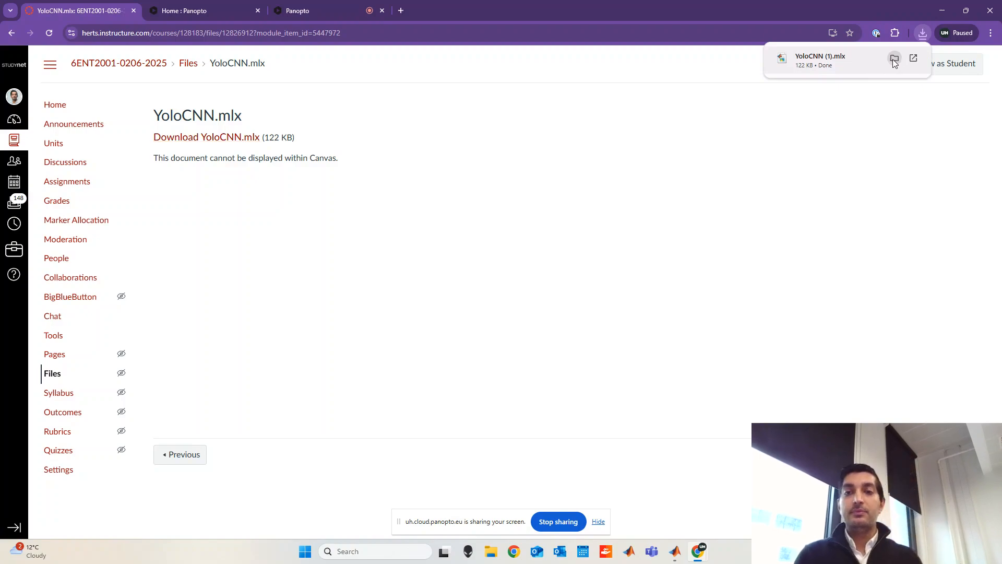